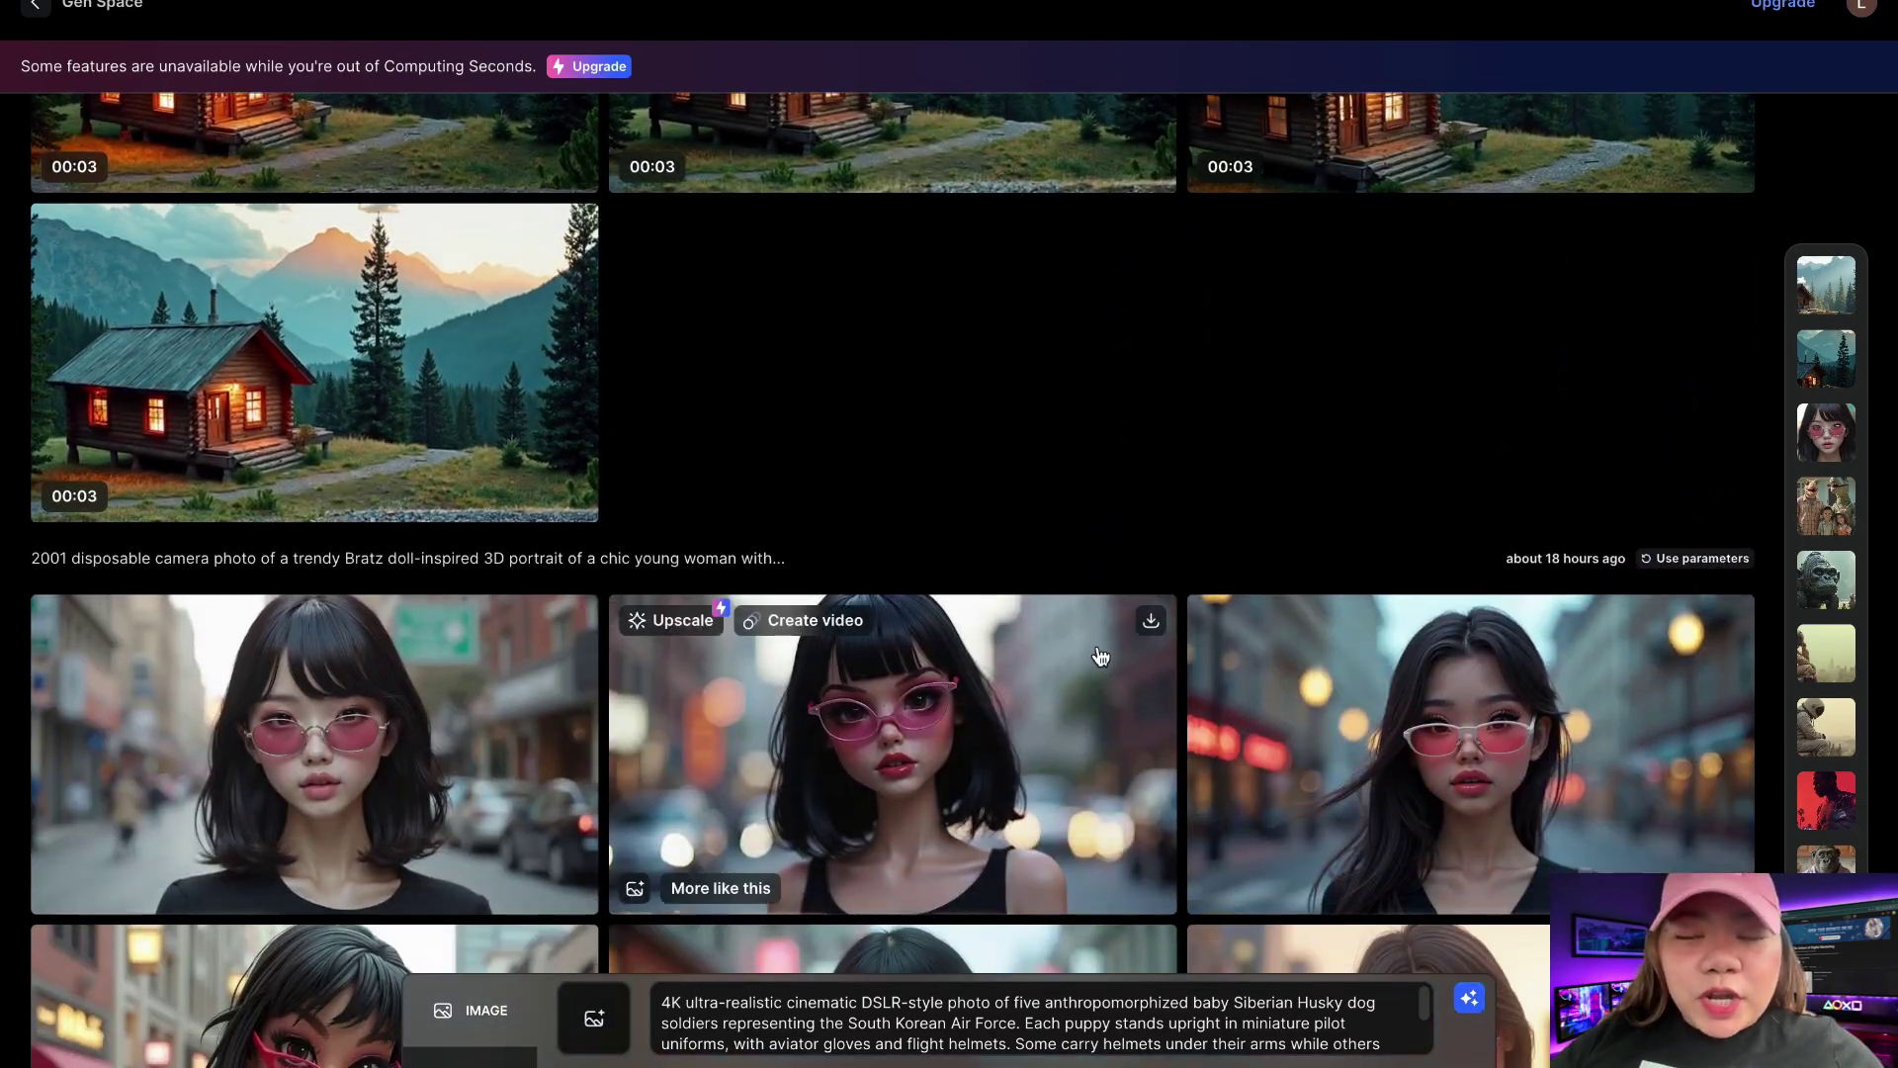
Step: Play the first beach cabin video, then close the player
scroll(1097, 645, up, 3)
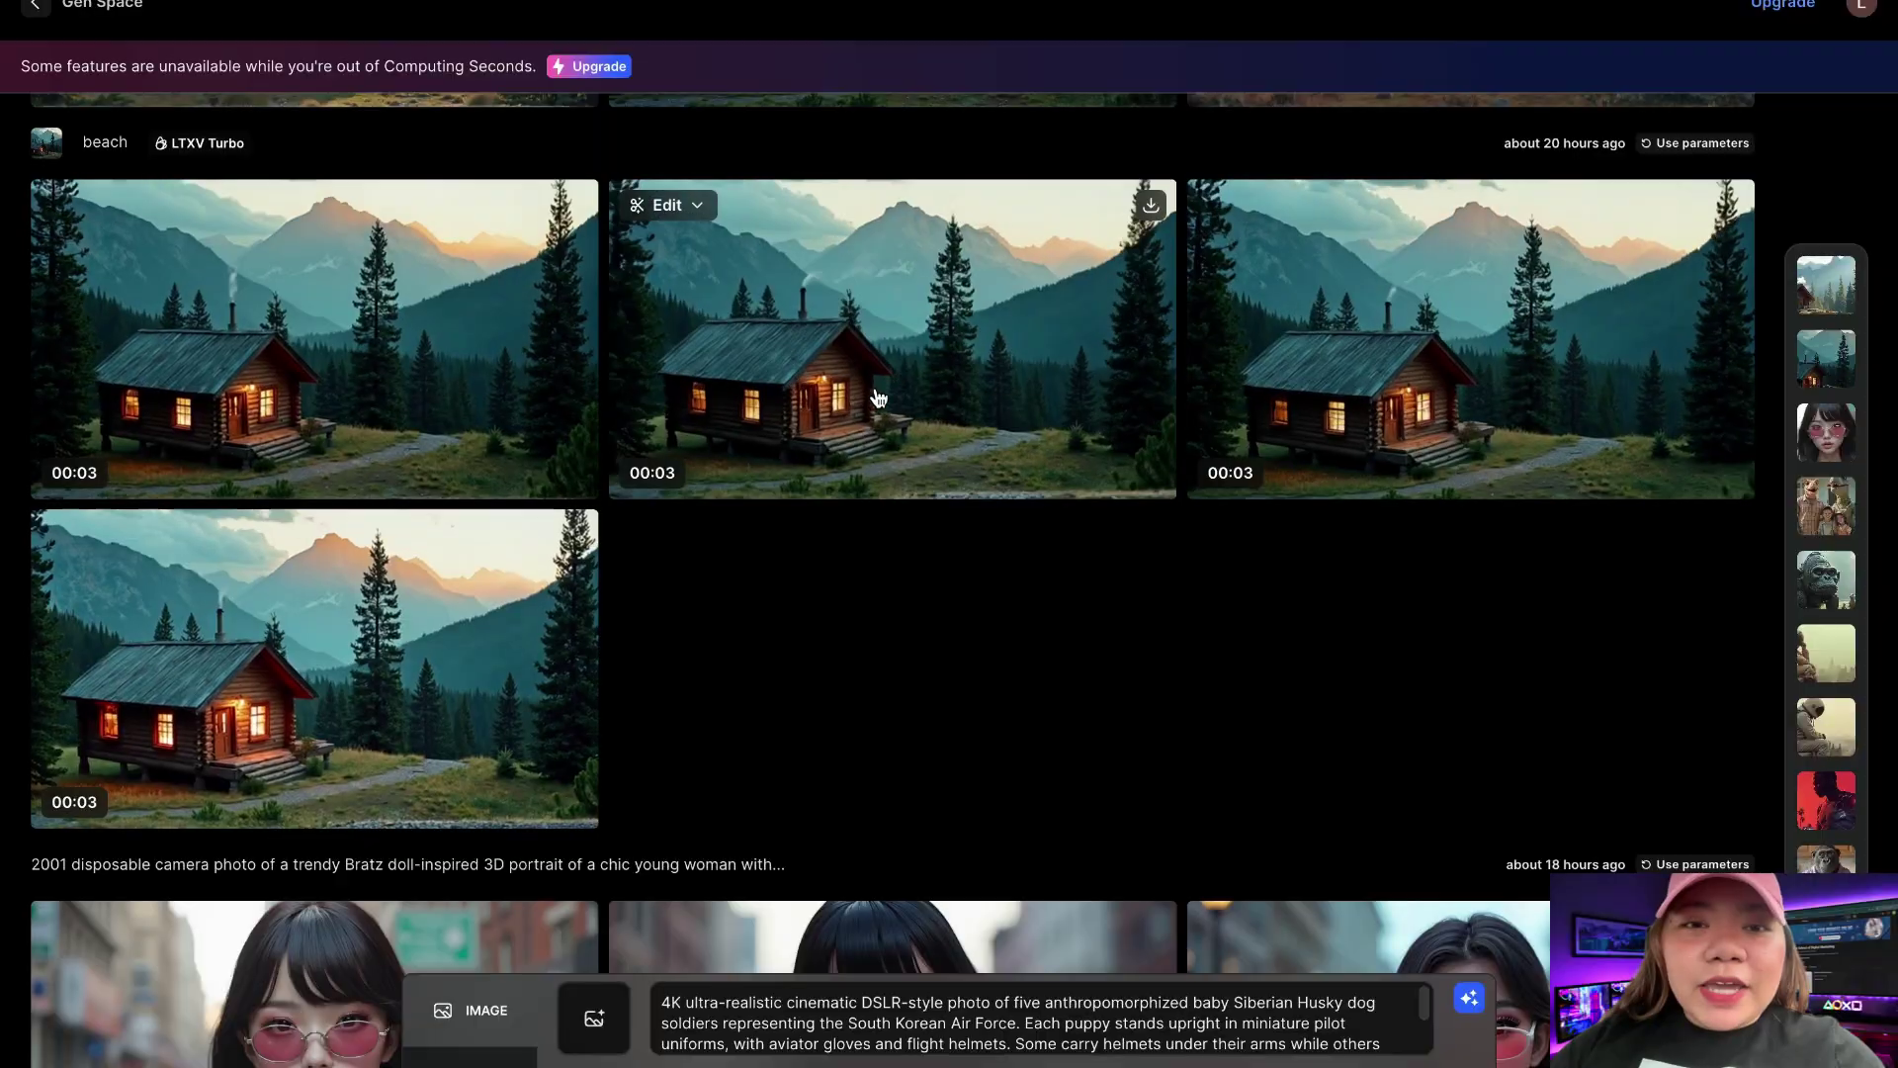
click(538, 389)
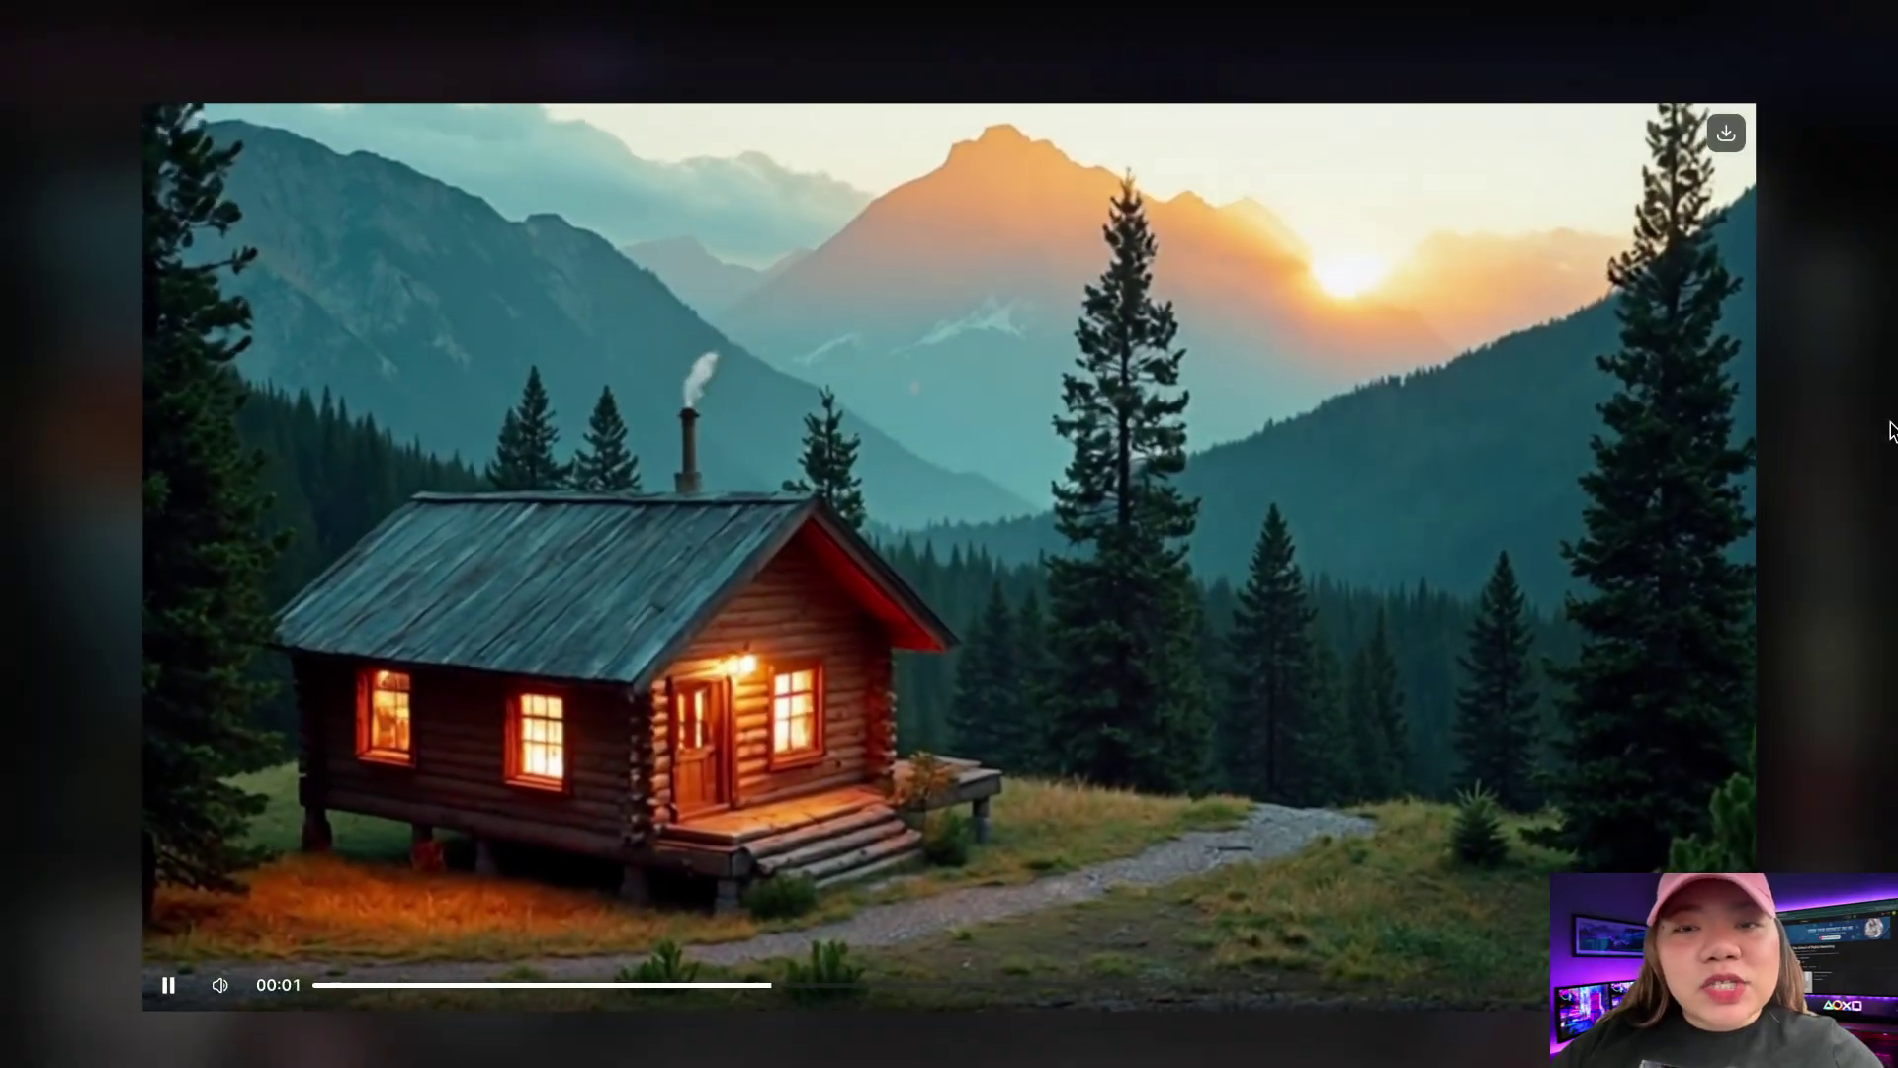
key(Escape)
Step: Scroll down the page and sign in to LTX Studio with Google
scroll(1715, 433, down, 15)
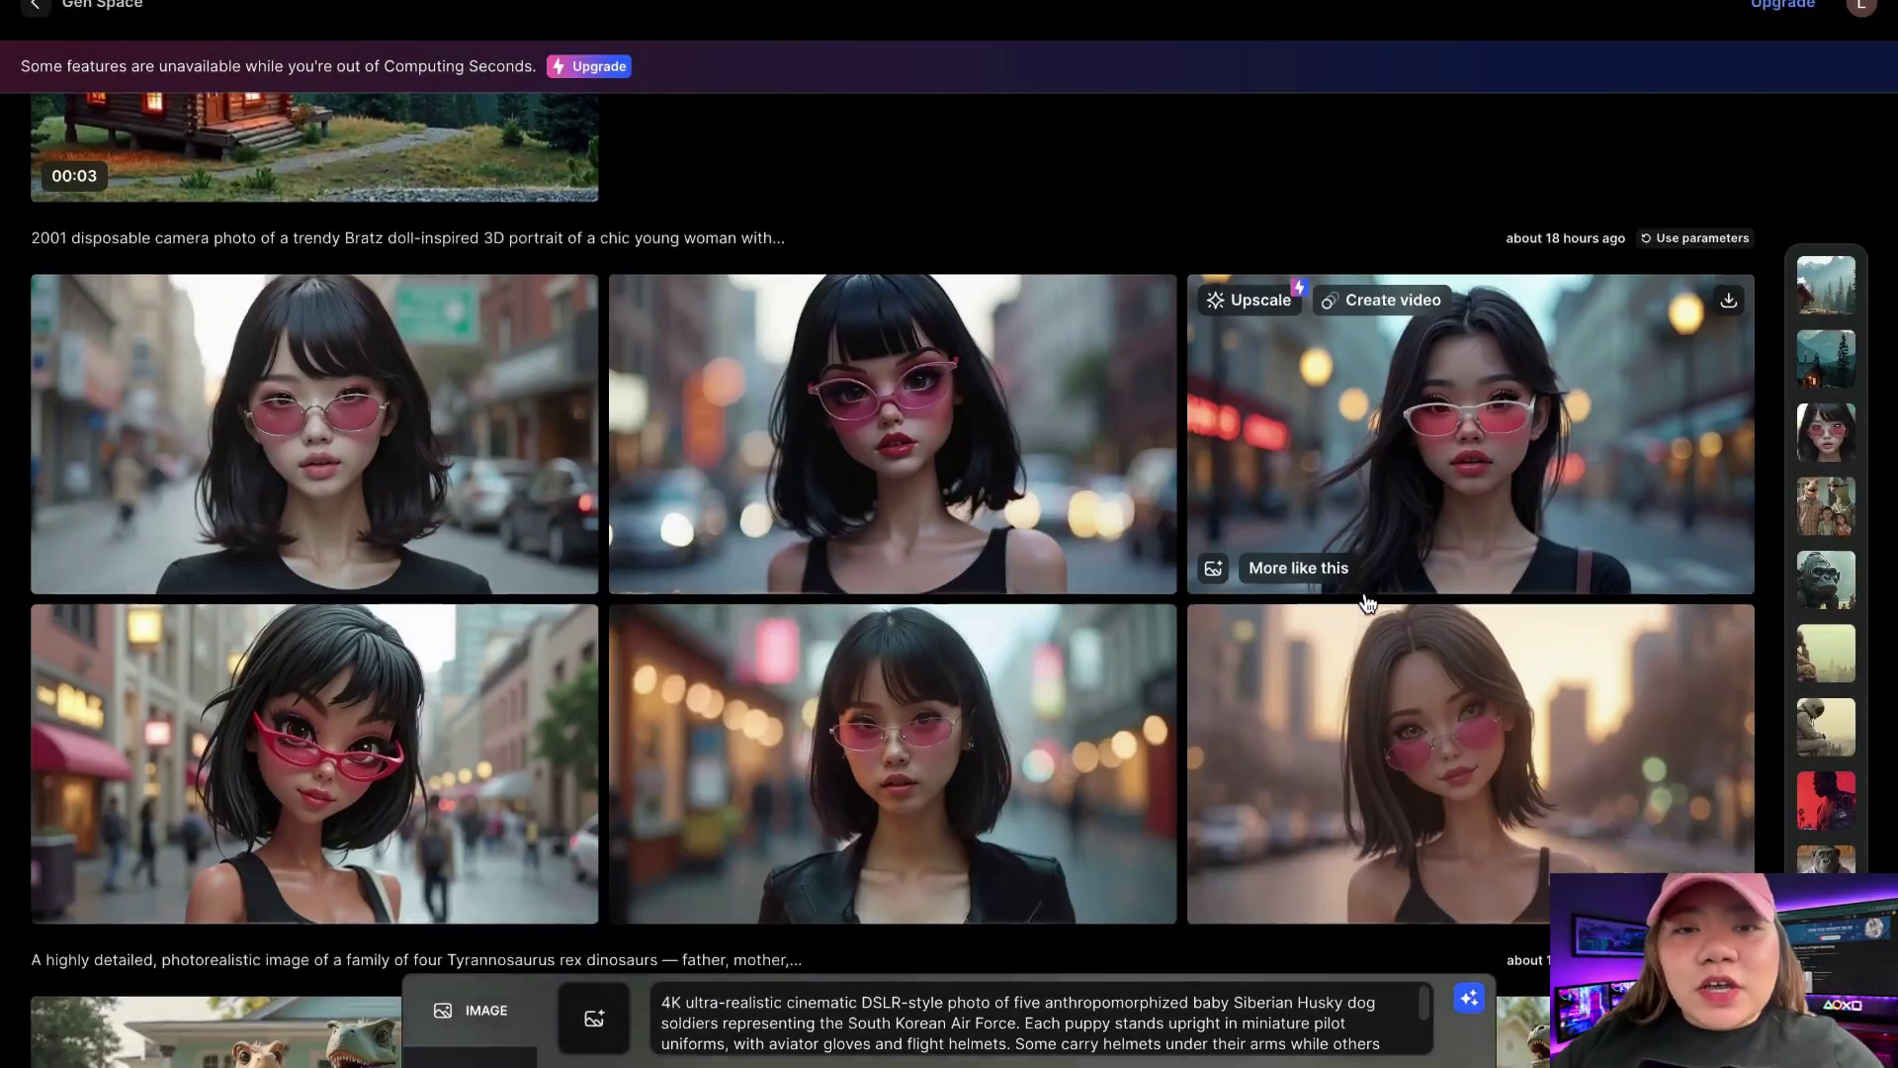
scroll(1368, 603, down, 8)
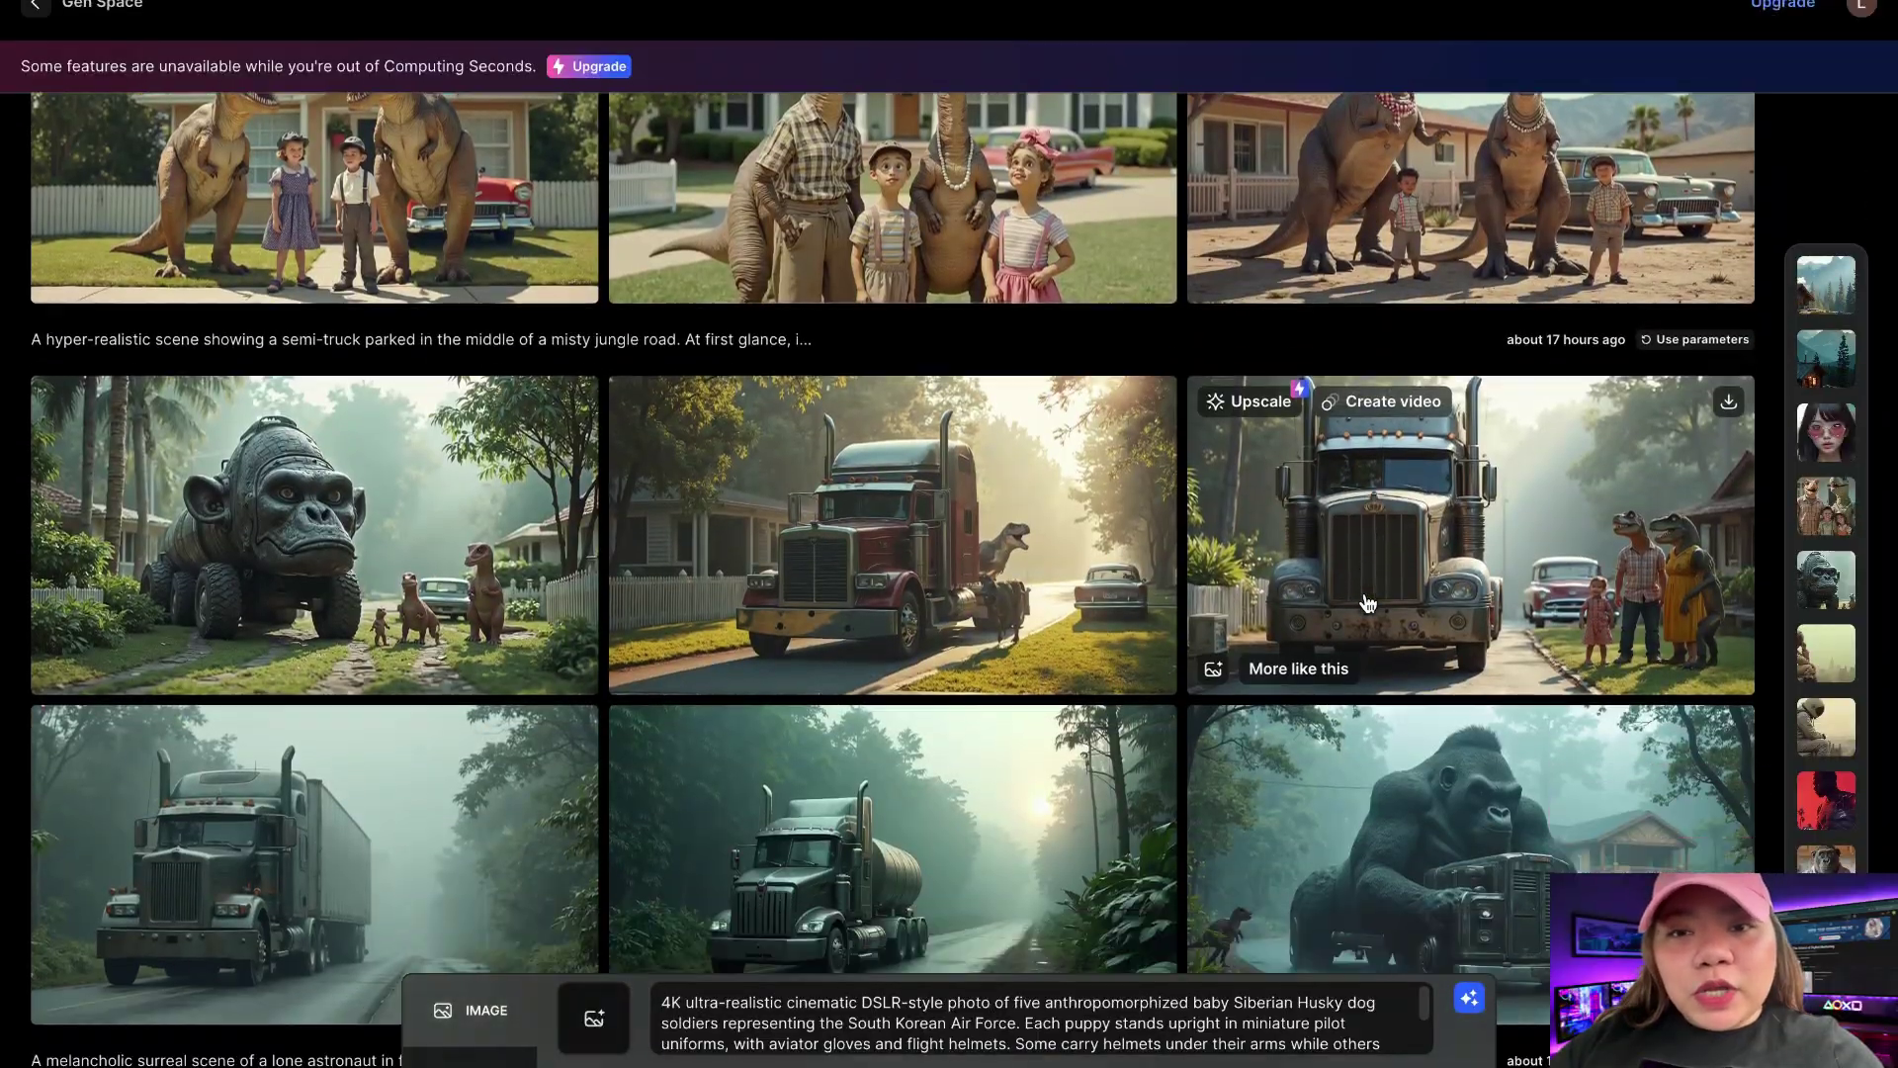
scroll(1367, 603, down, 9)
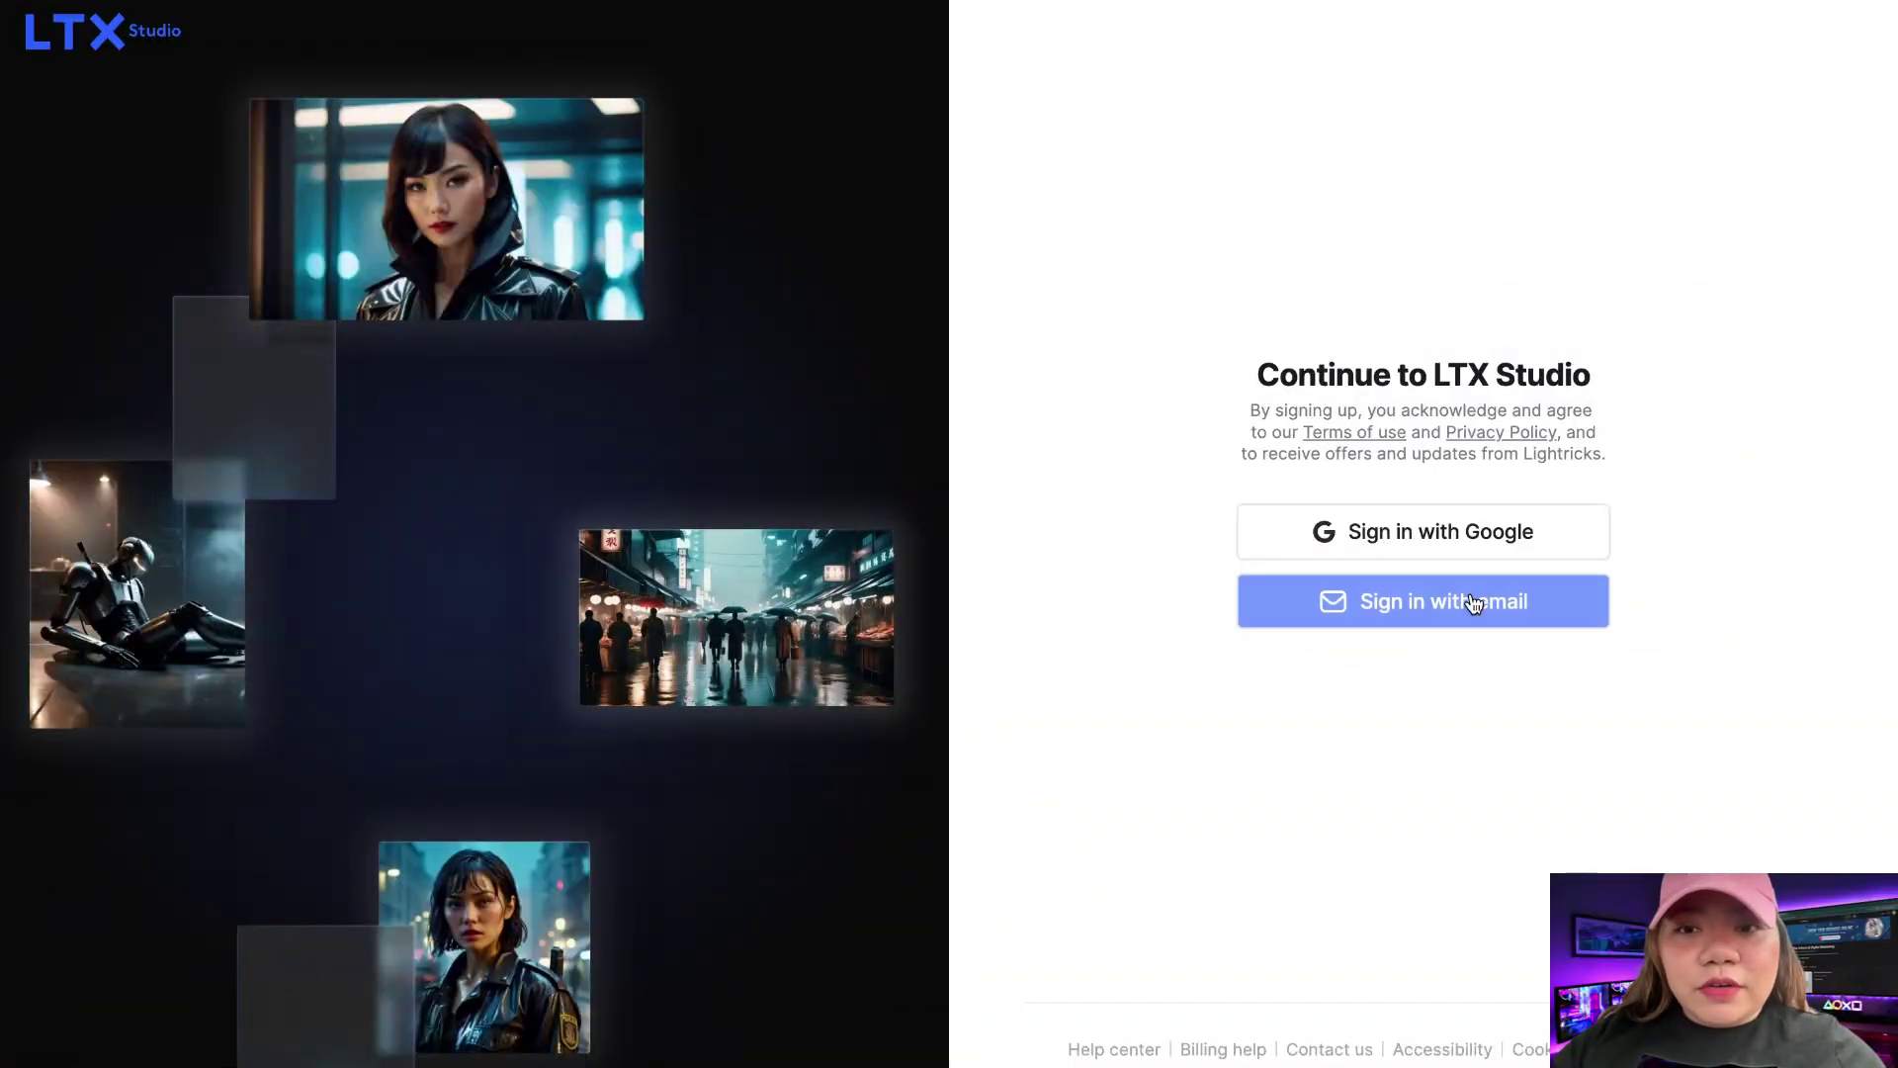
click(1466, 536)
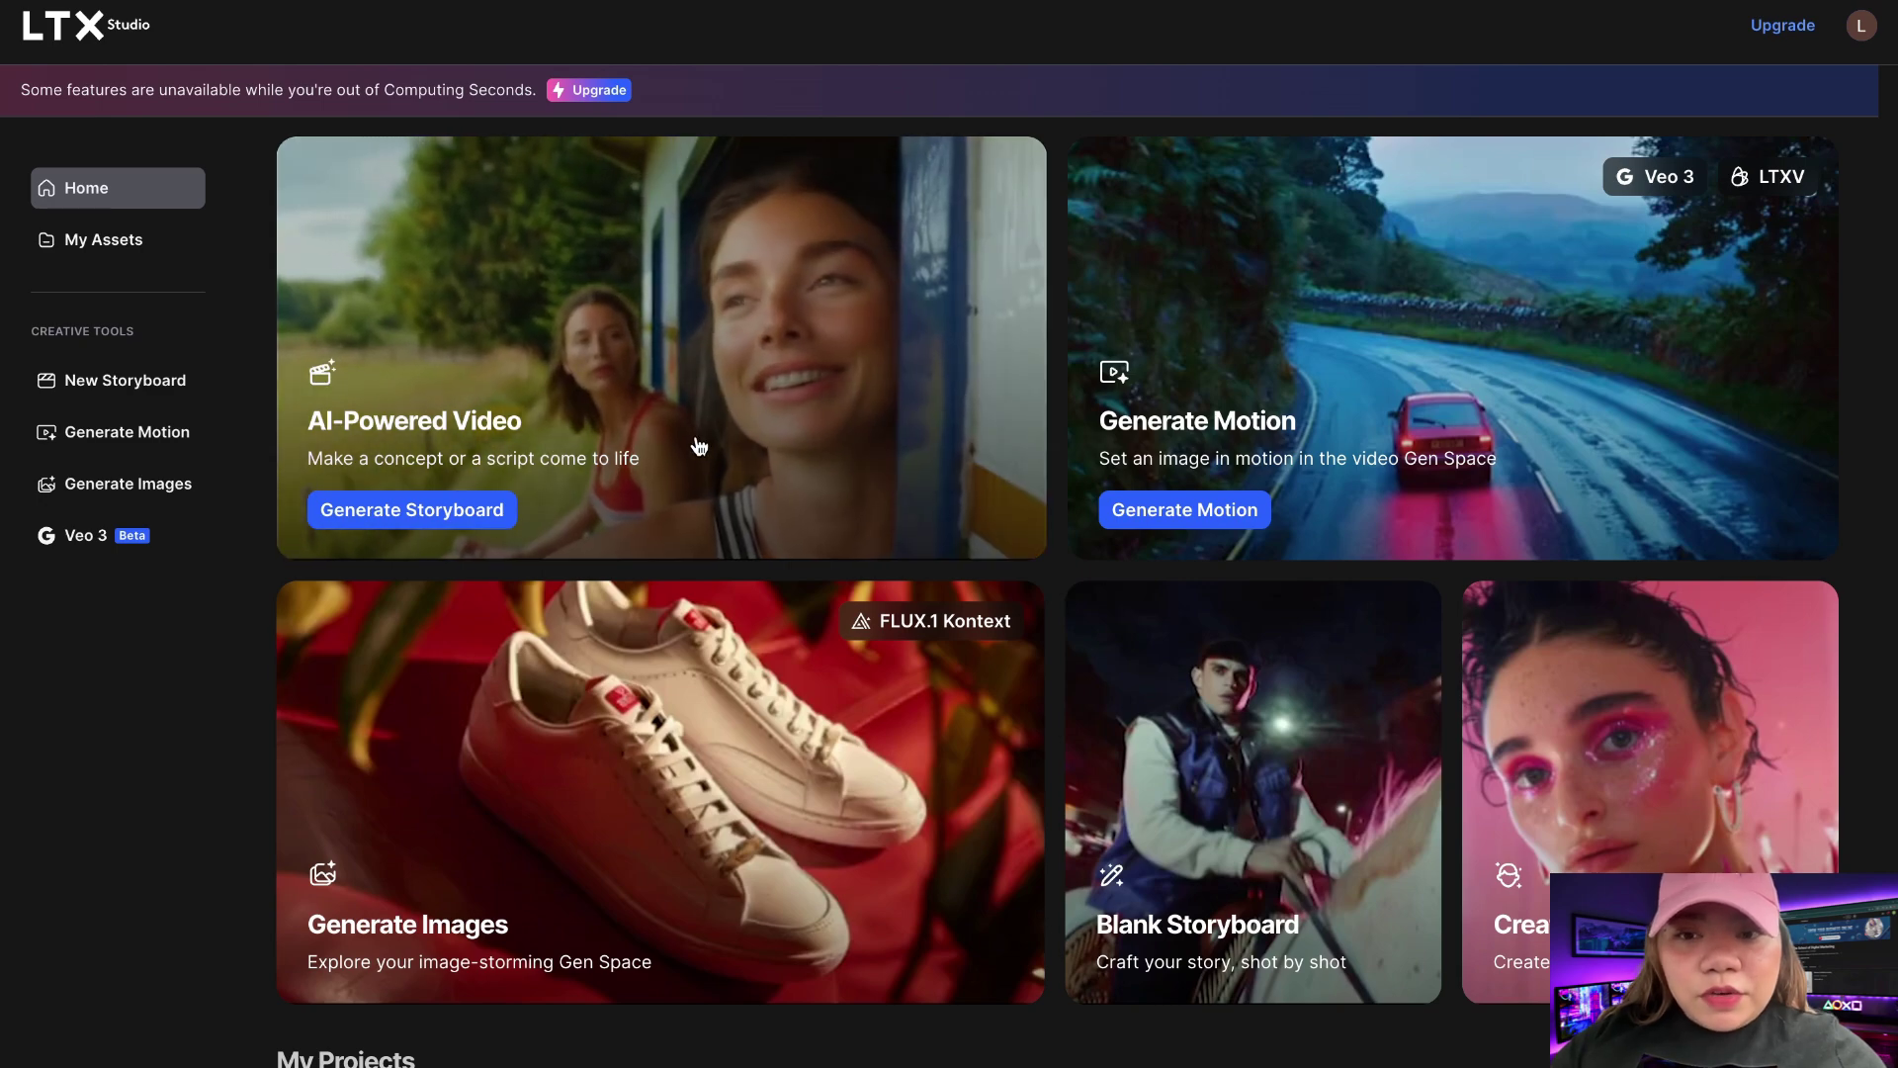
mouse_move(633, 752)
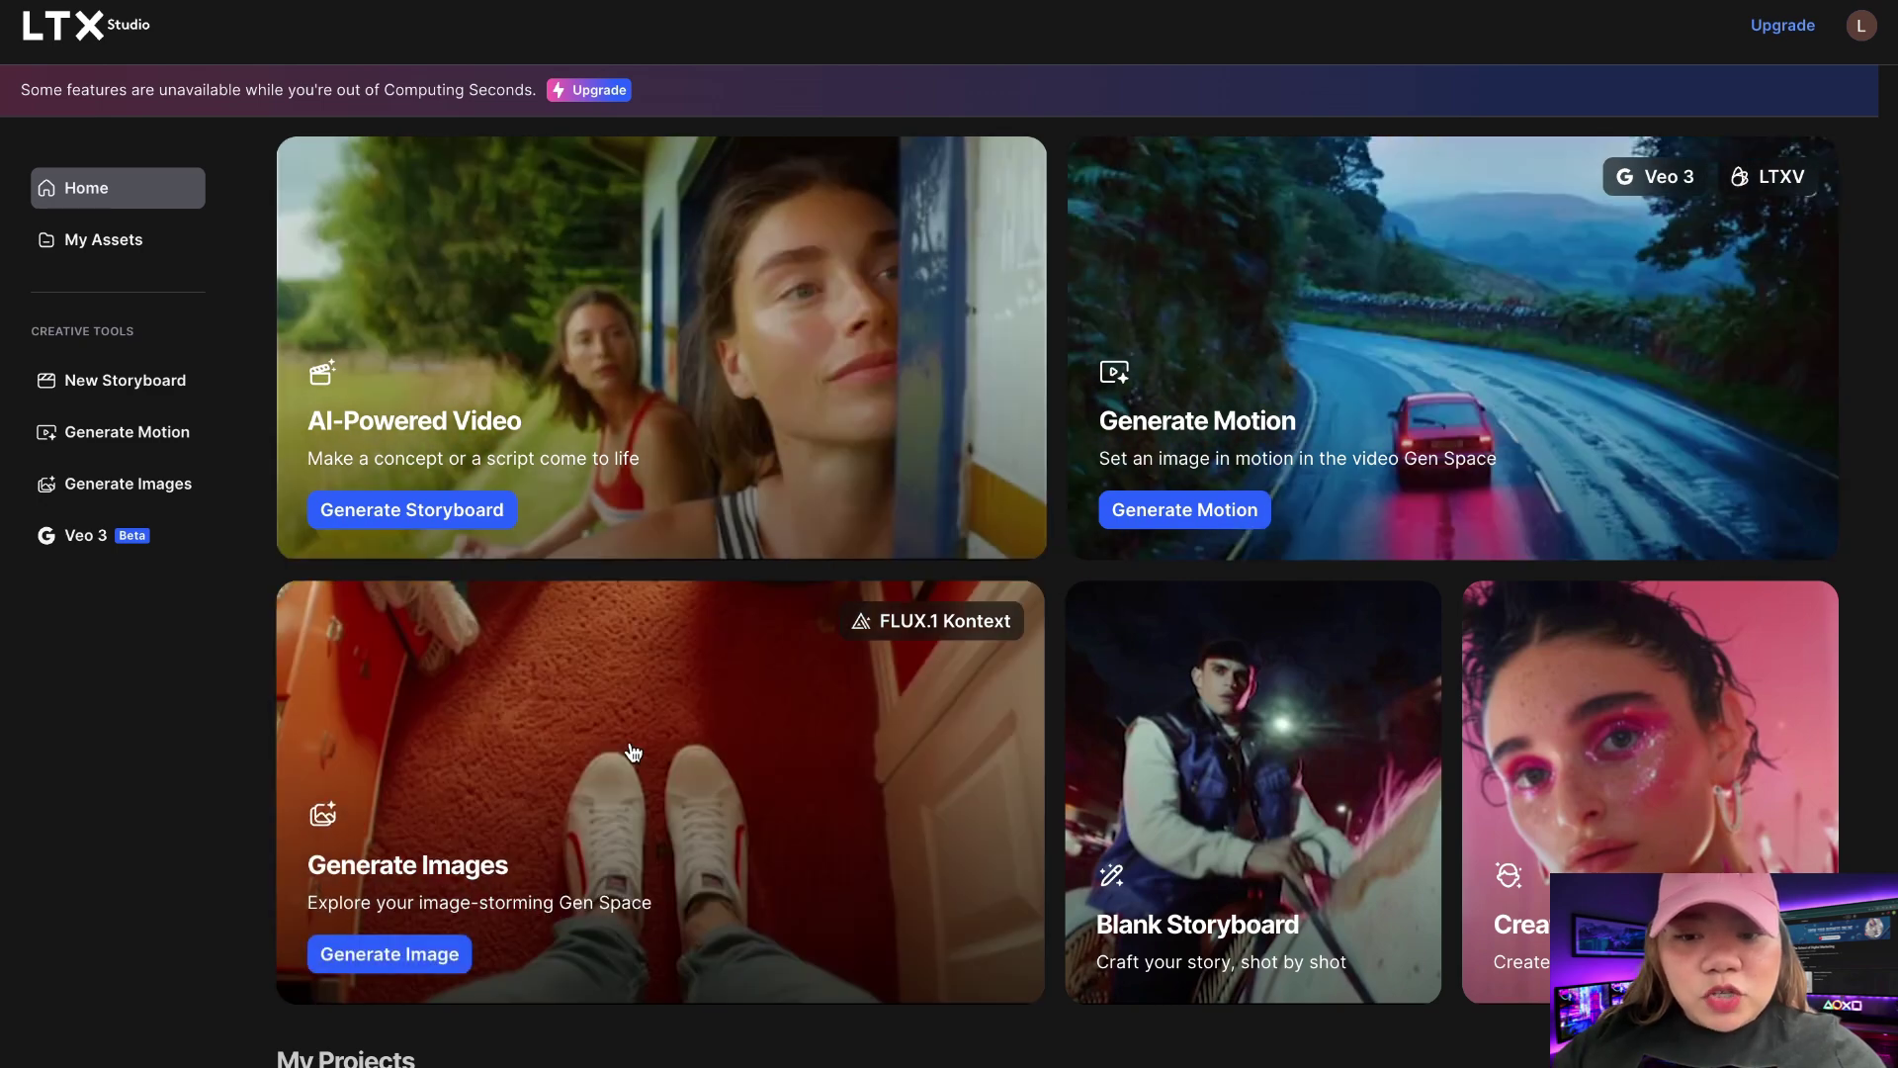
mouse_move(1332, 773)
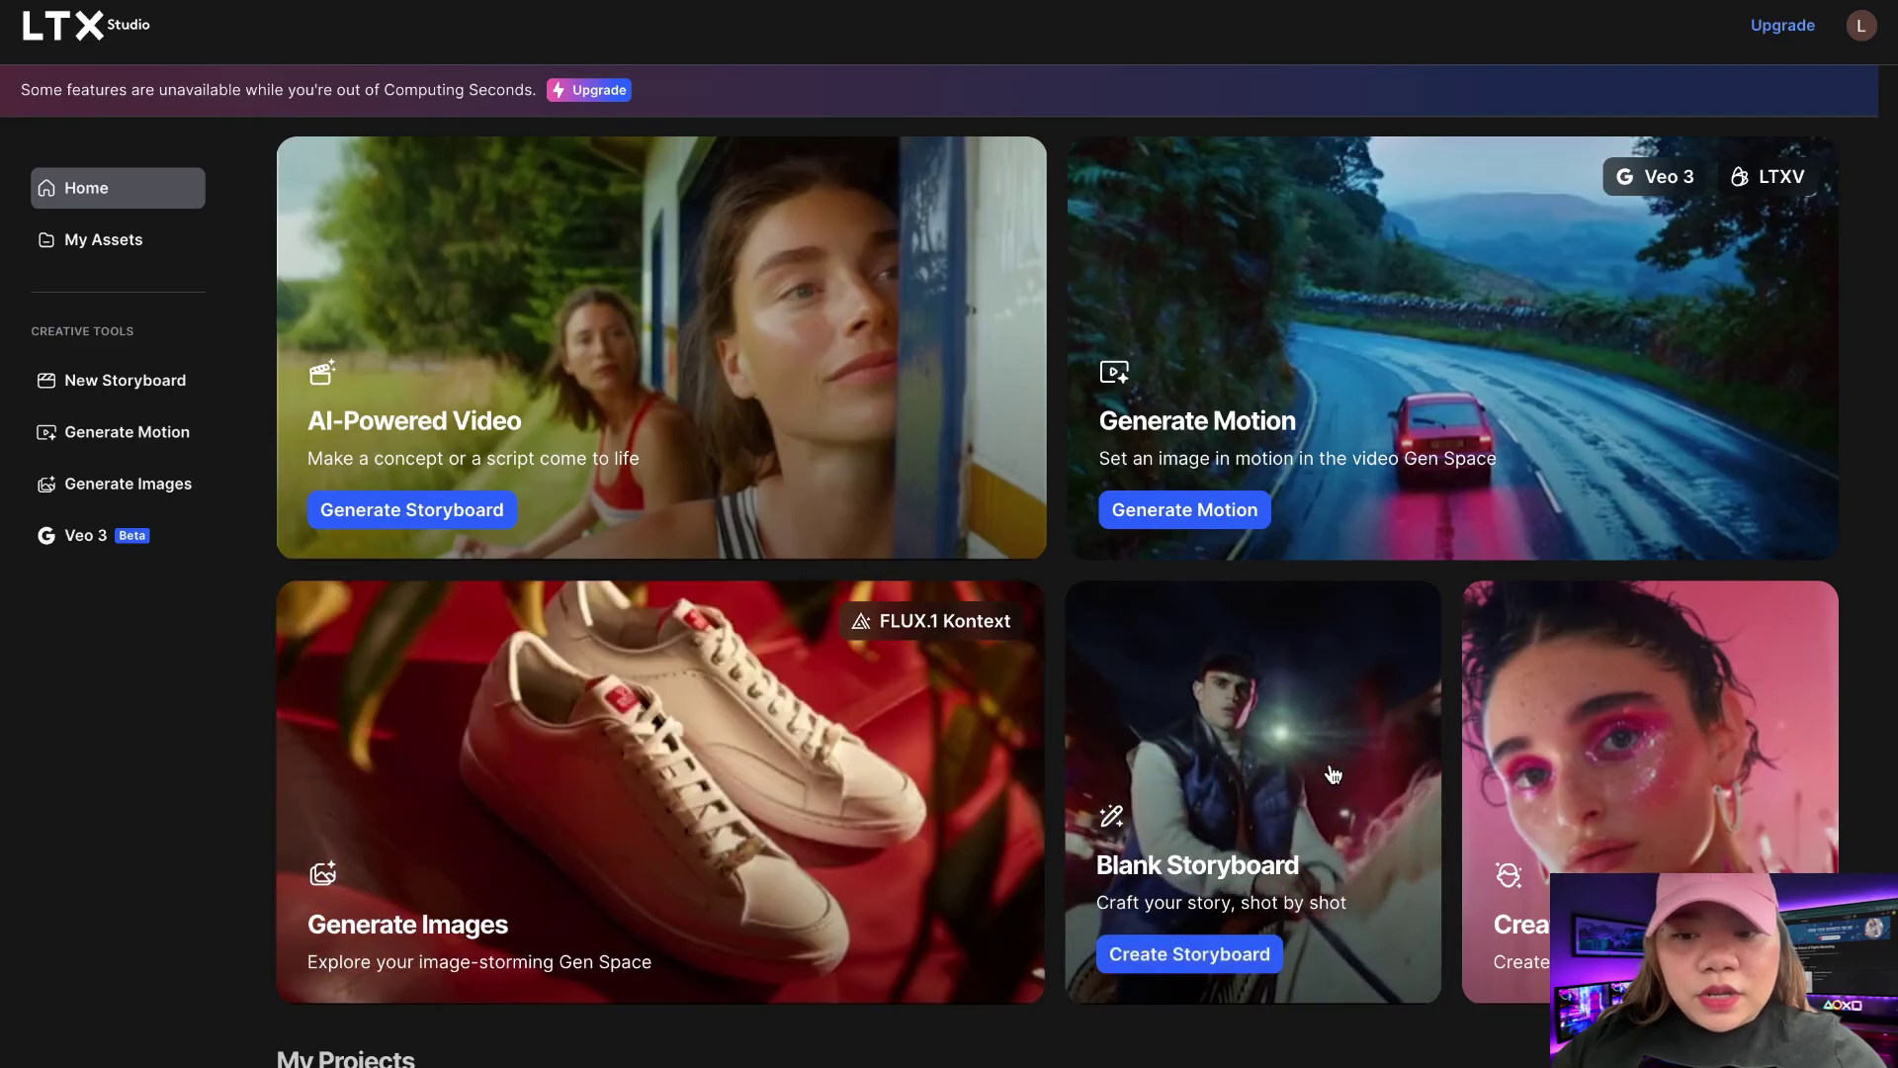
mouse_move(1676, 773)
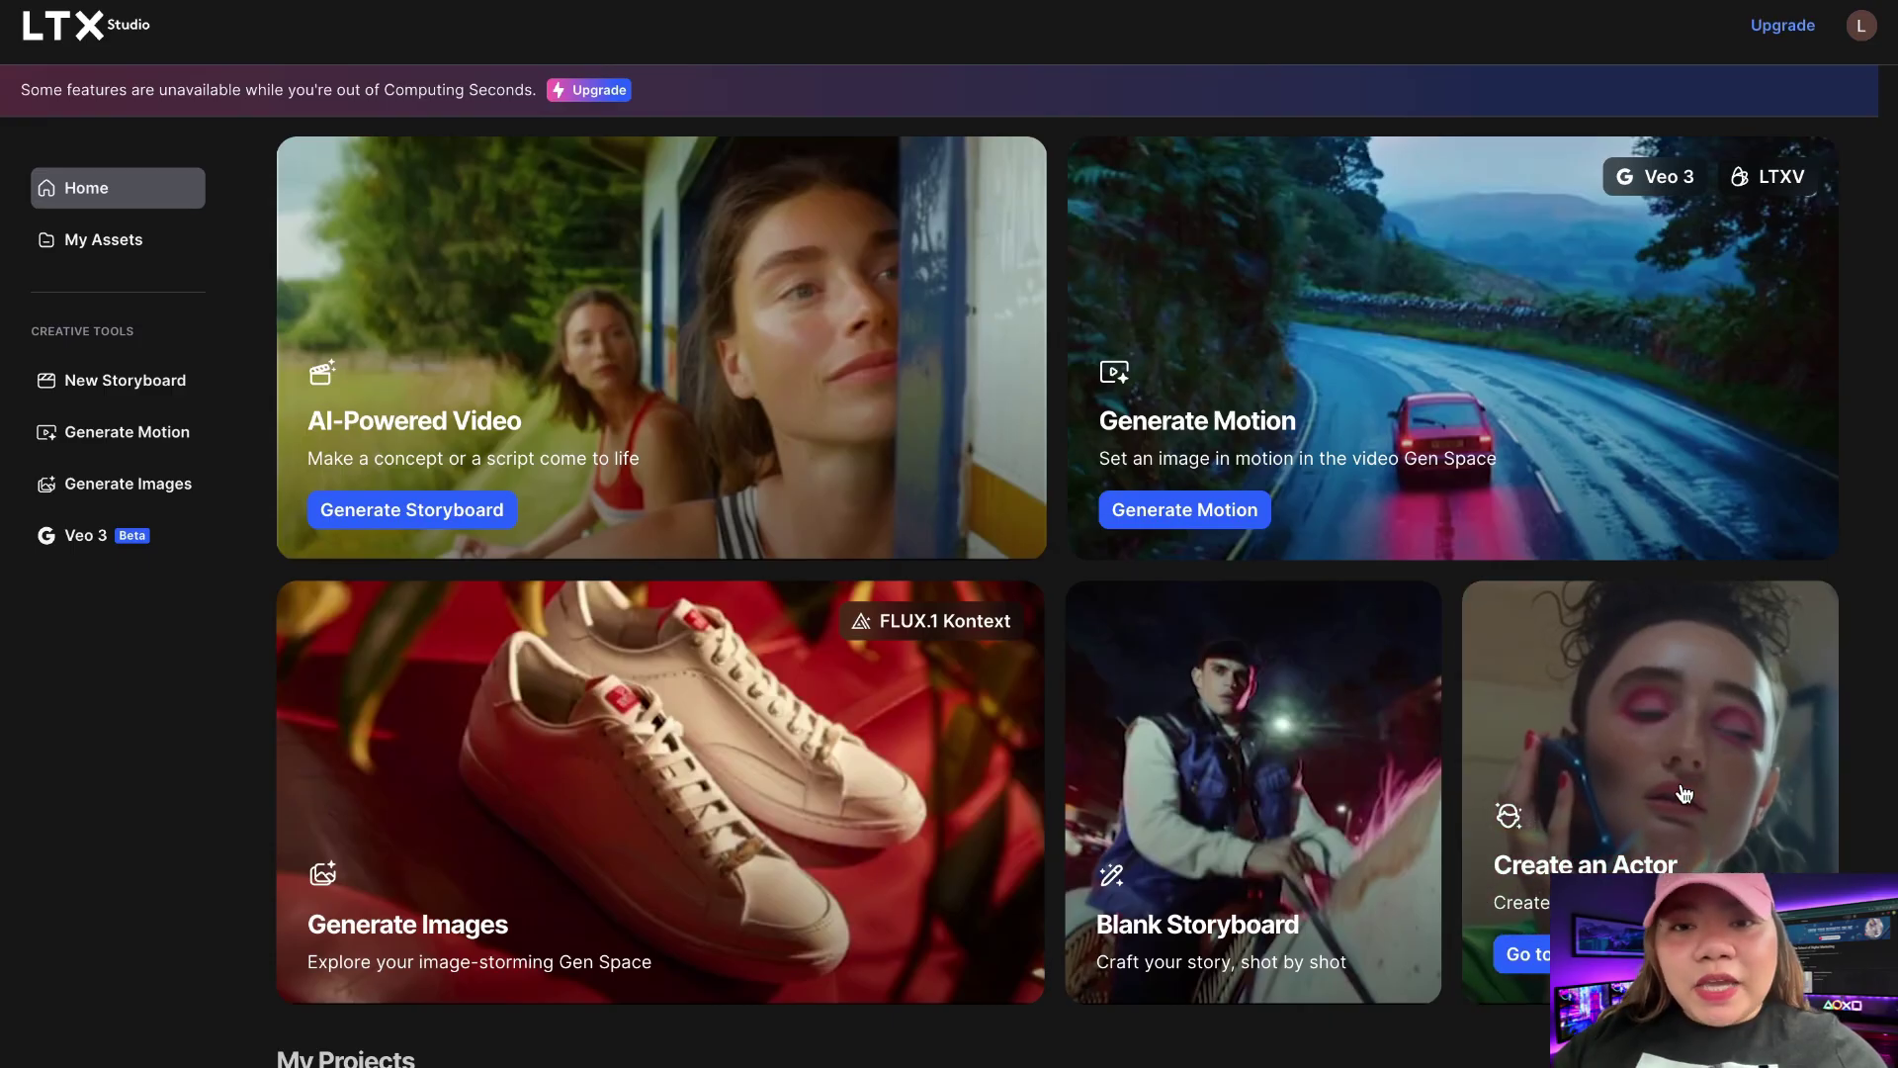
mouse_move(1142, 856)
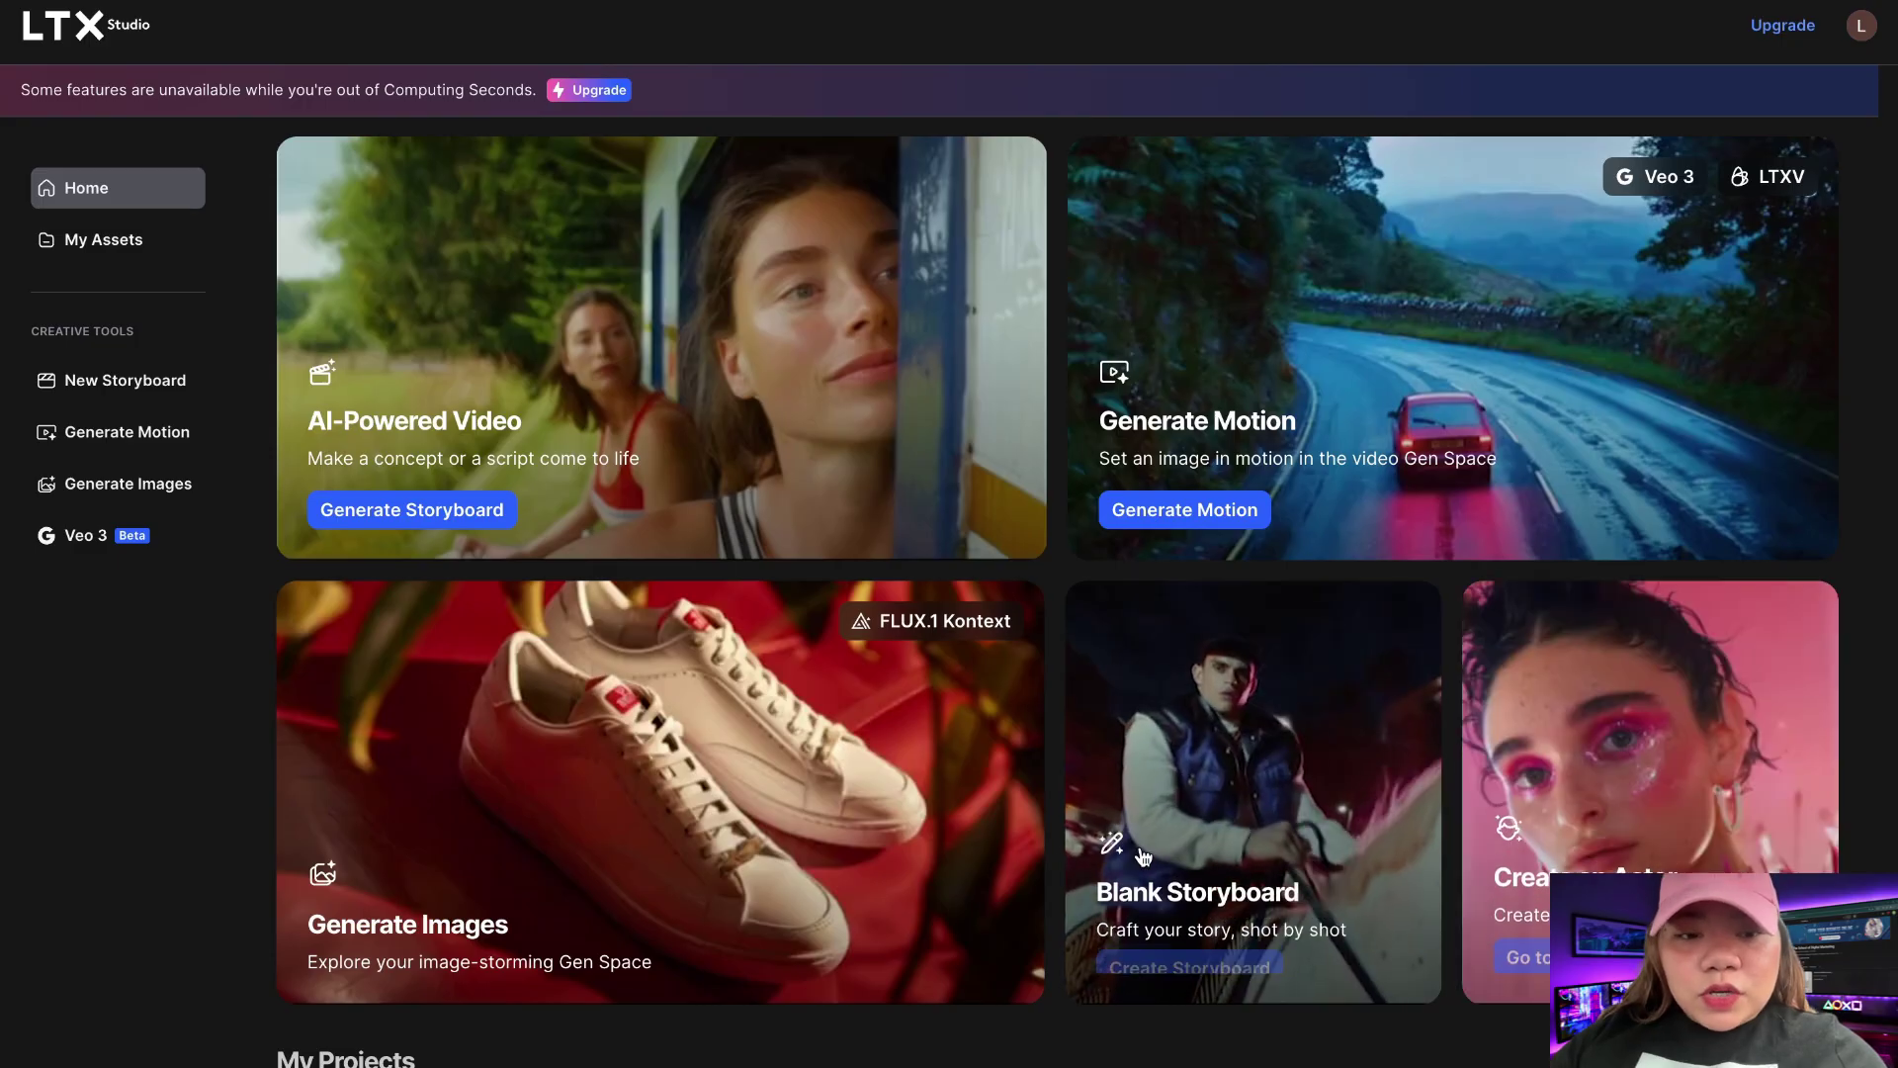
mouse_move(606, 796)
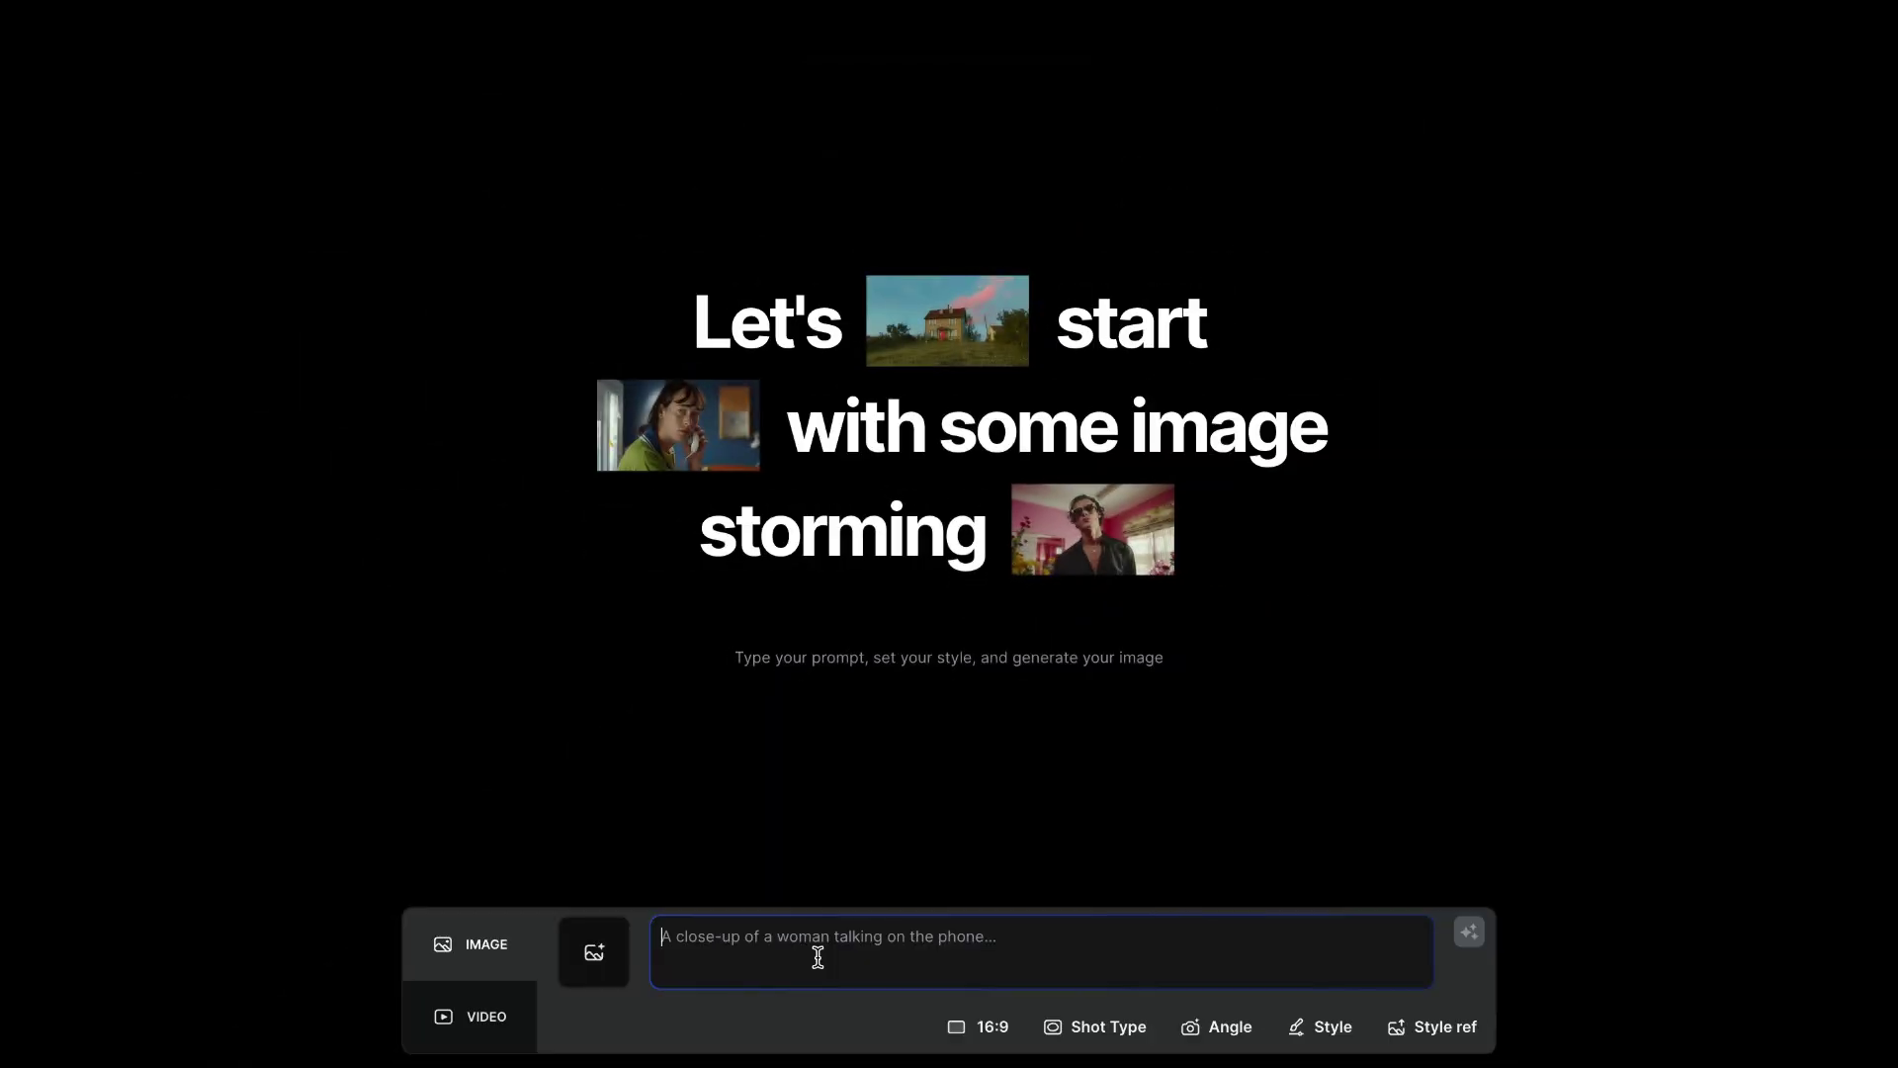
Step: Paste the lone astronaut in 1950s Ceylon prompt and keep the 16:9 aspect ratio
key(ctrl+v)
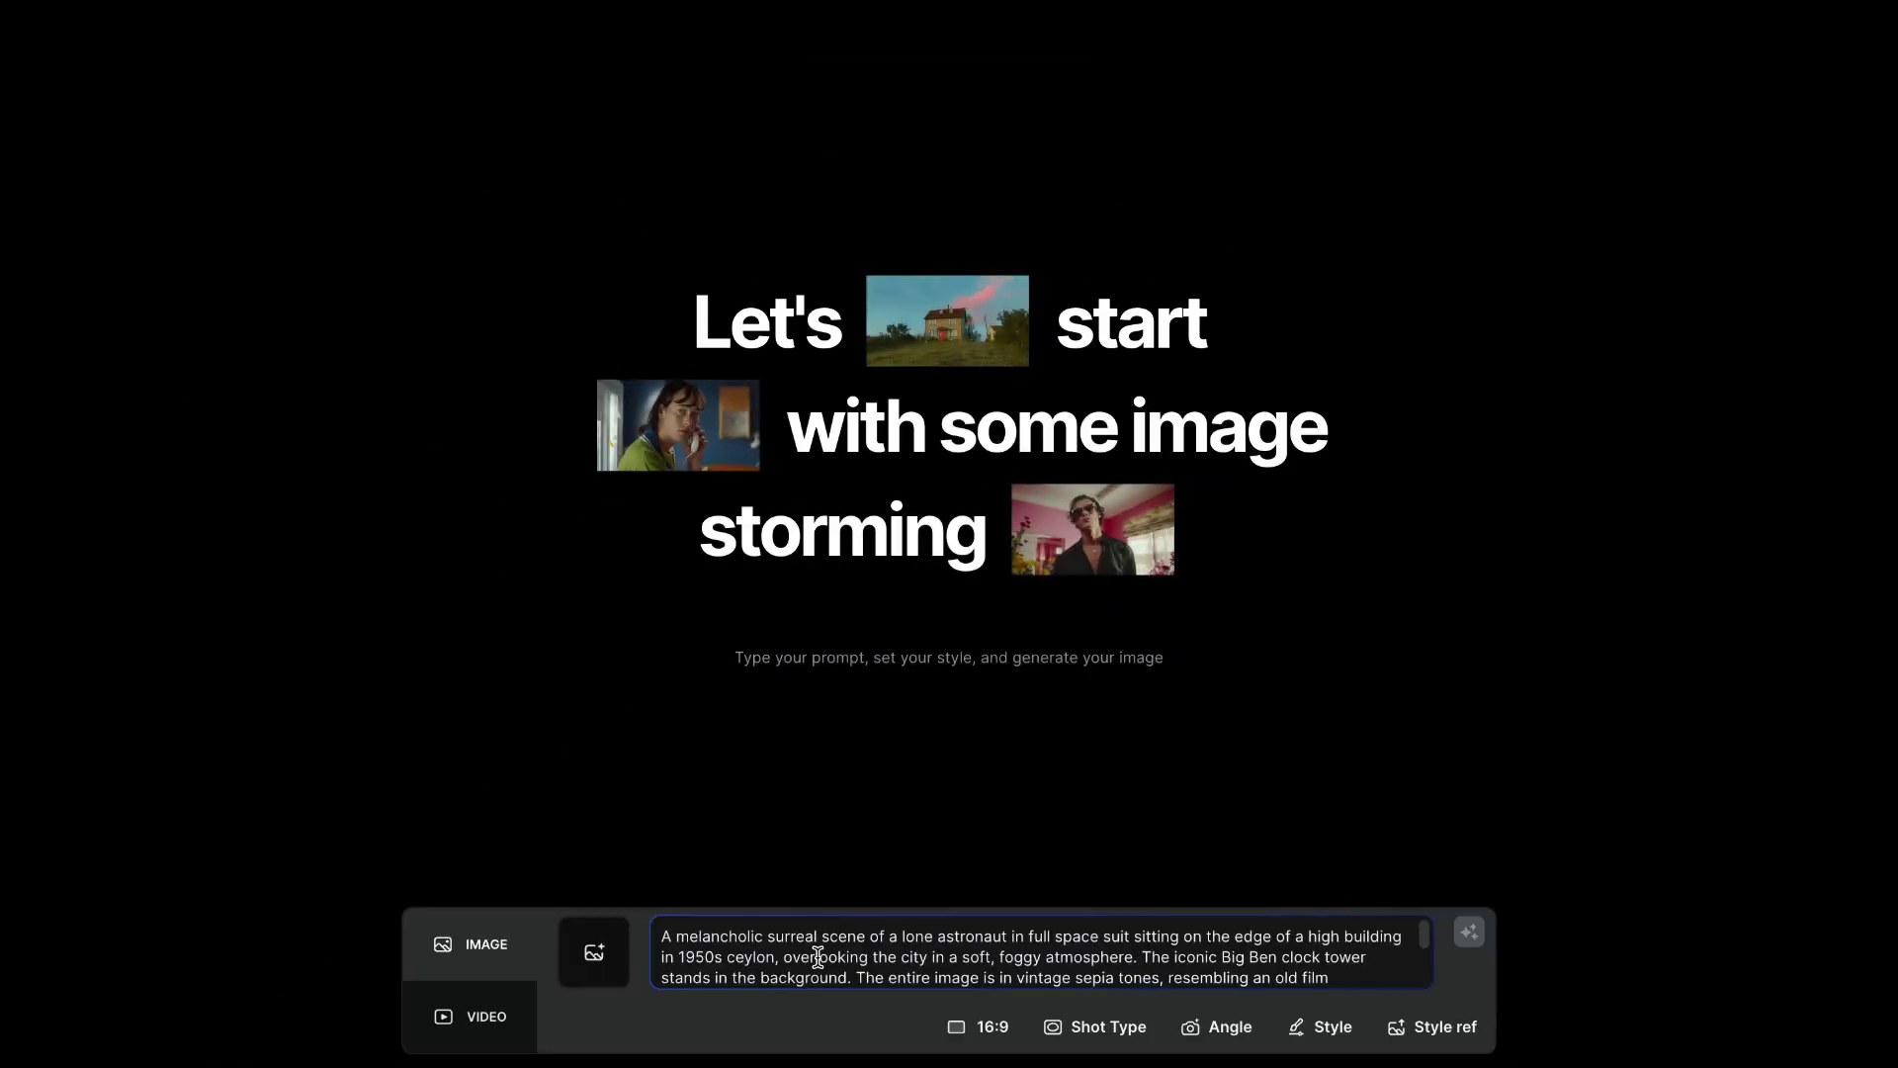
scroll(1118, 949, down, 2)
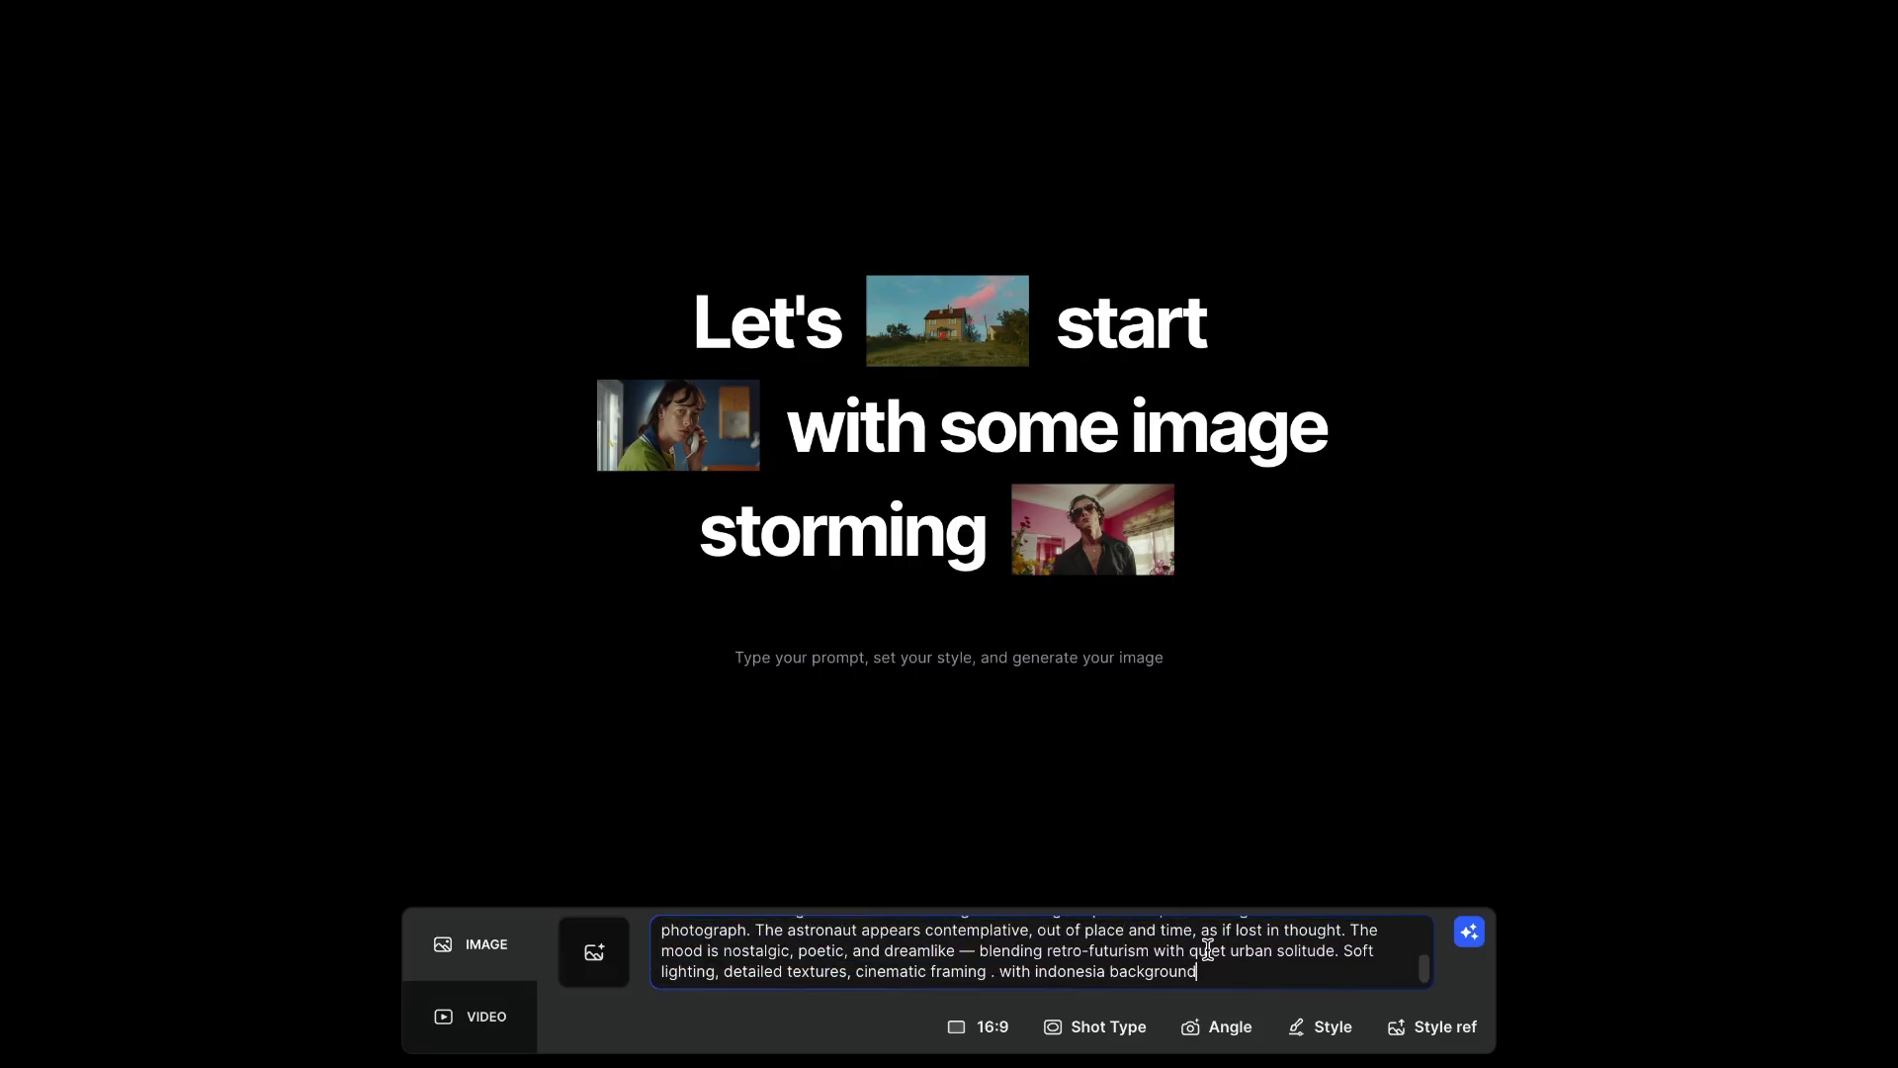
scroll(1203, 944, up, 3)
click(984, 1026)
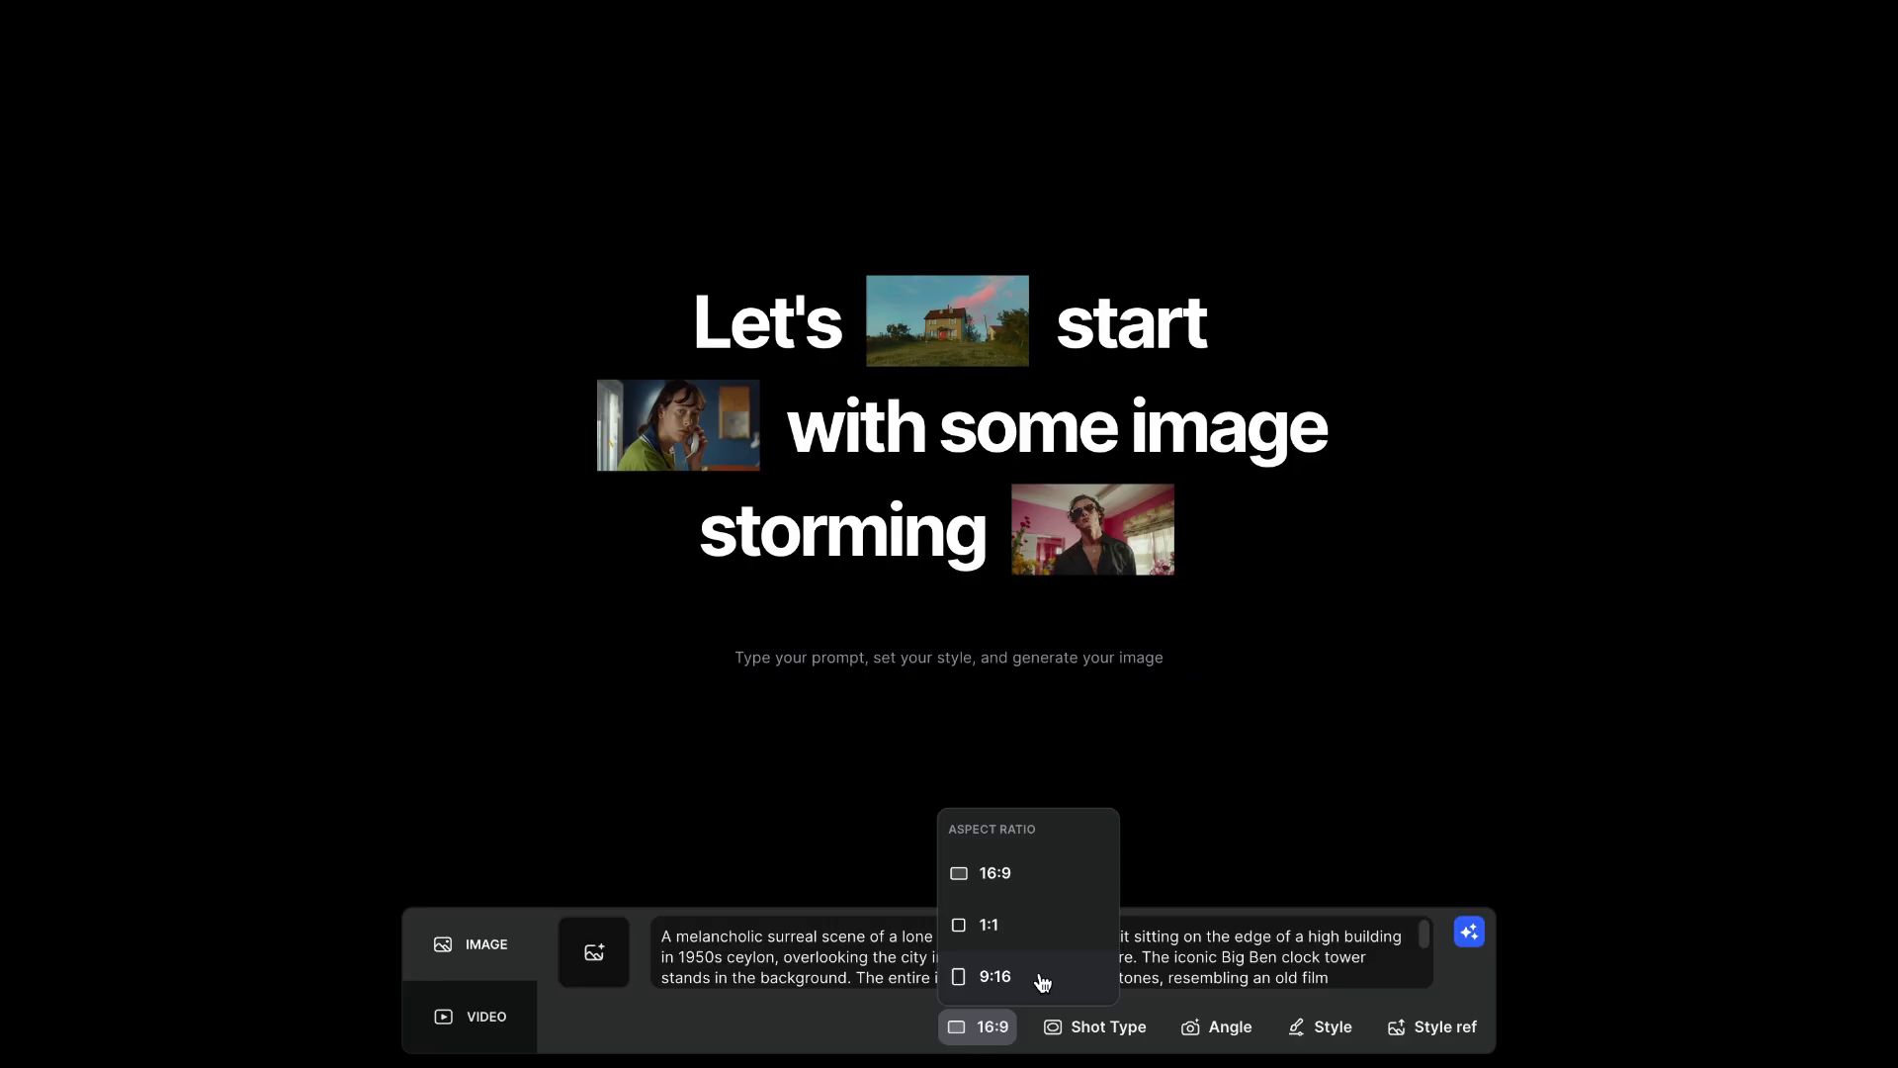
click(1031, 880)
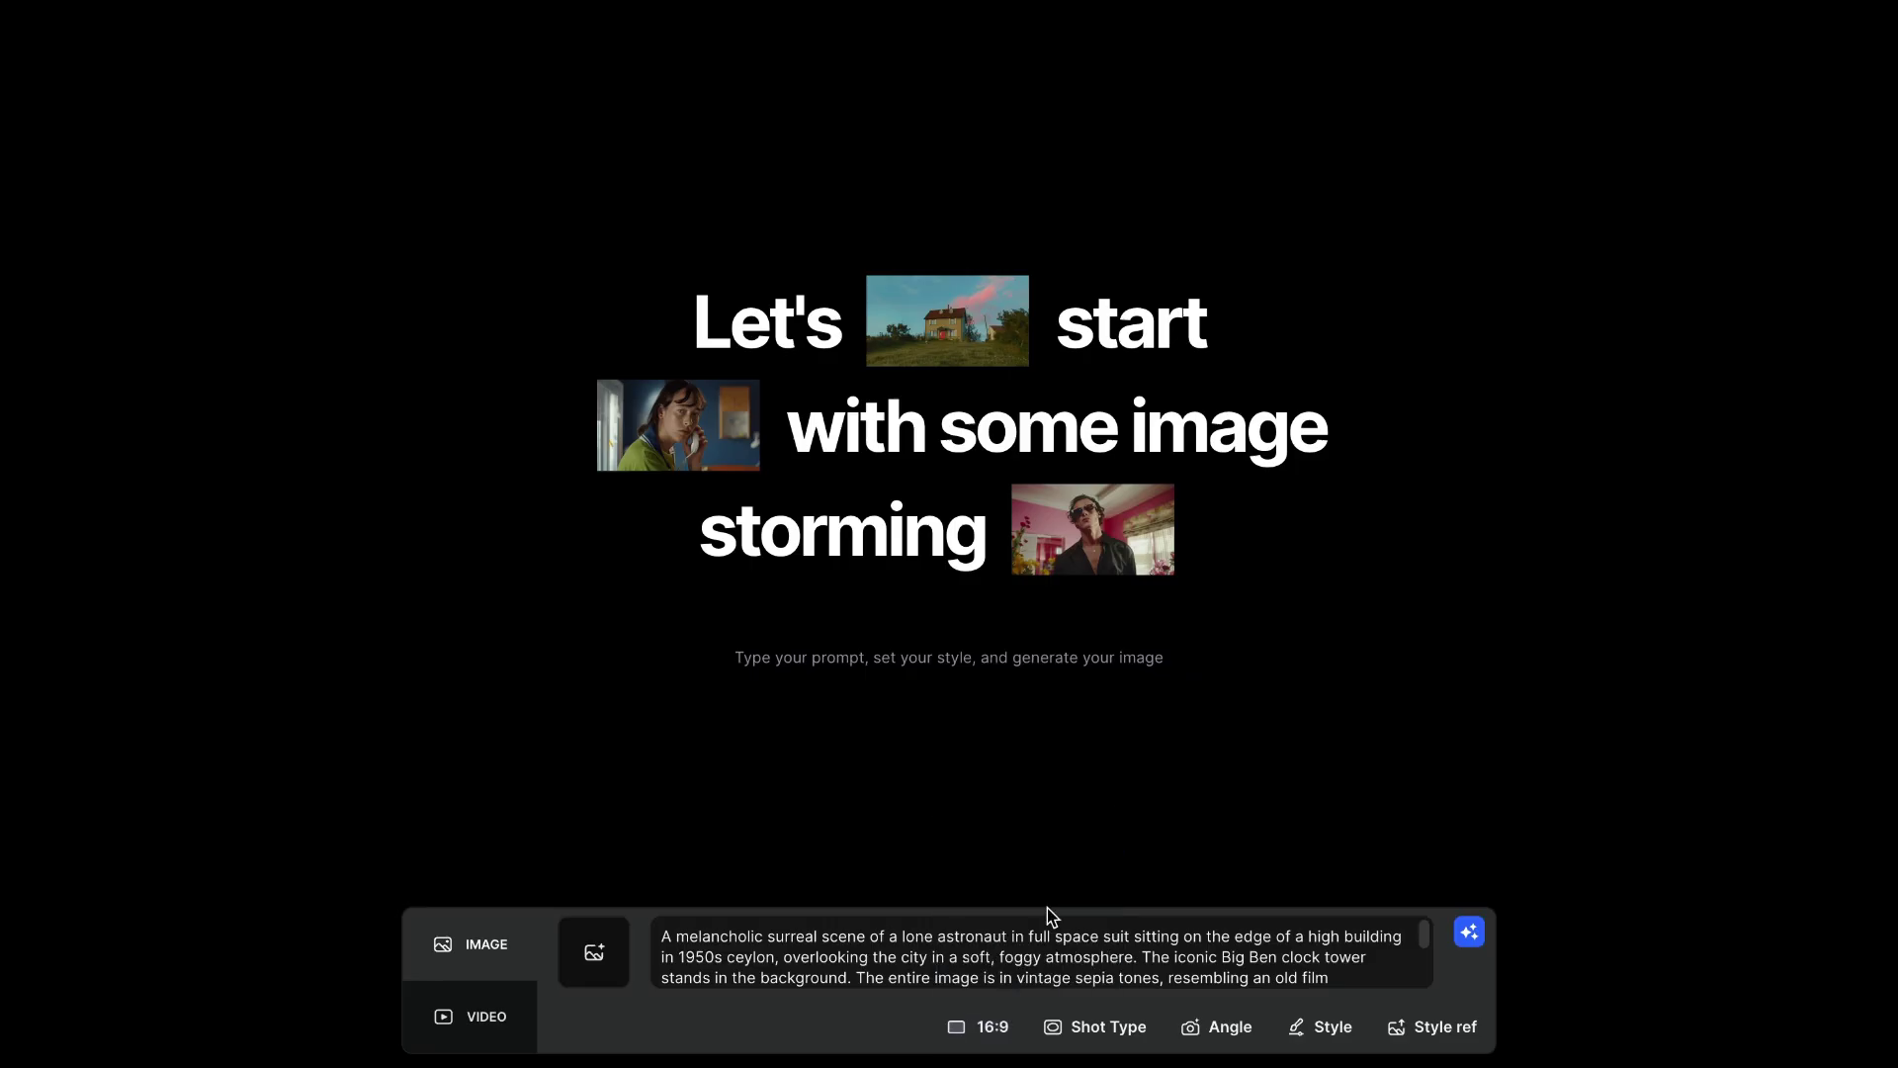
Step: Set the shot type to Wide and the camera angle to Eye level
click(1093, 1029)
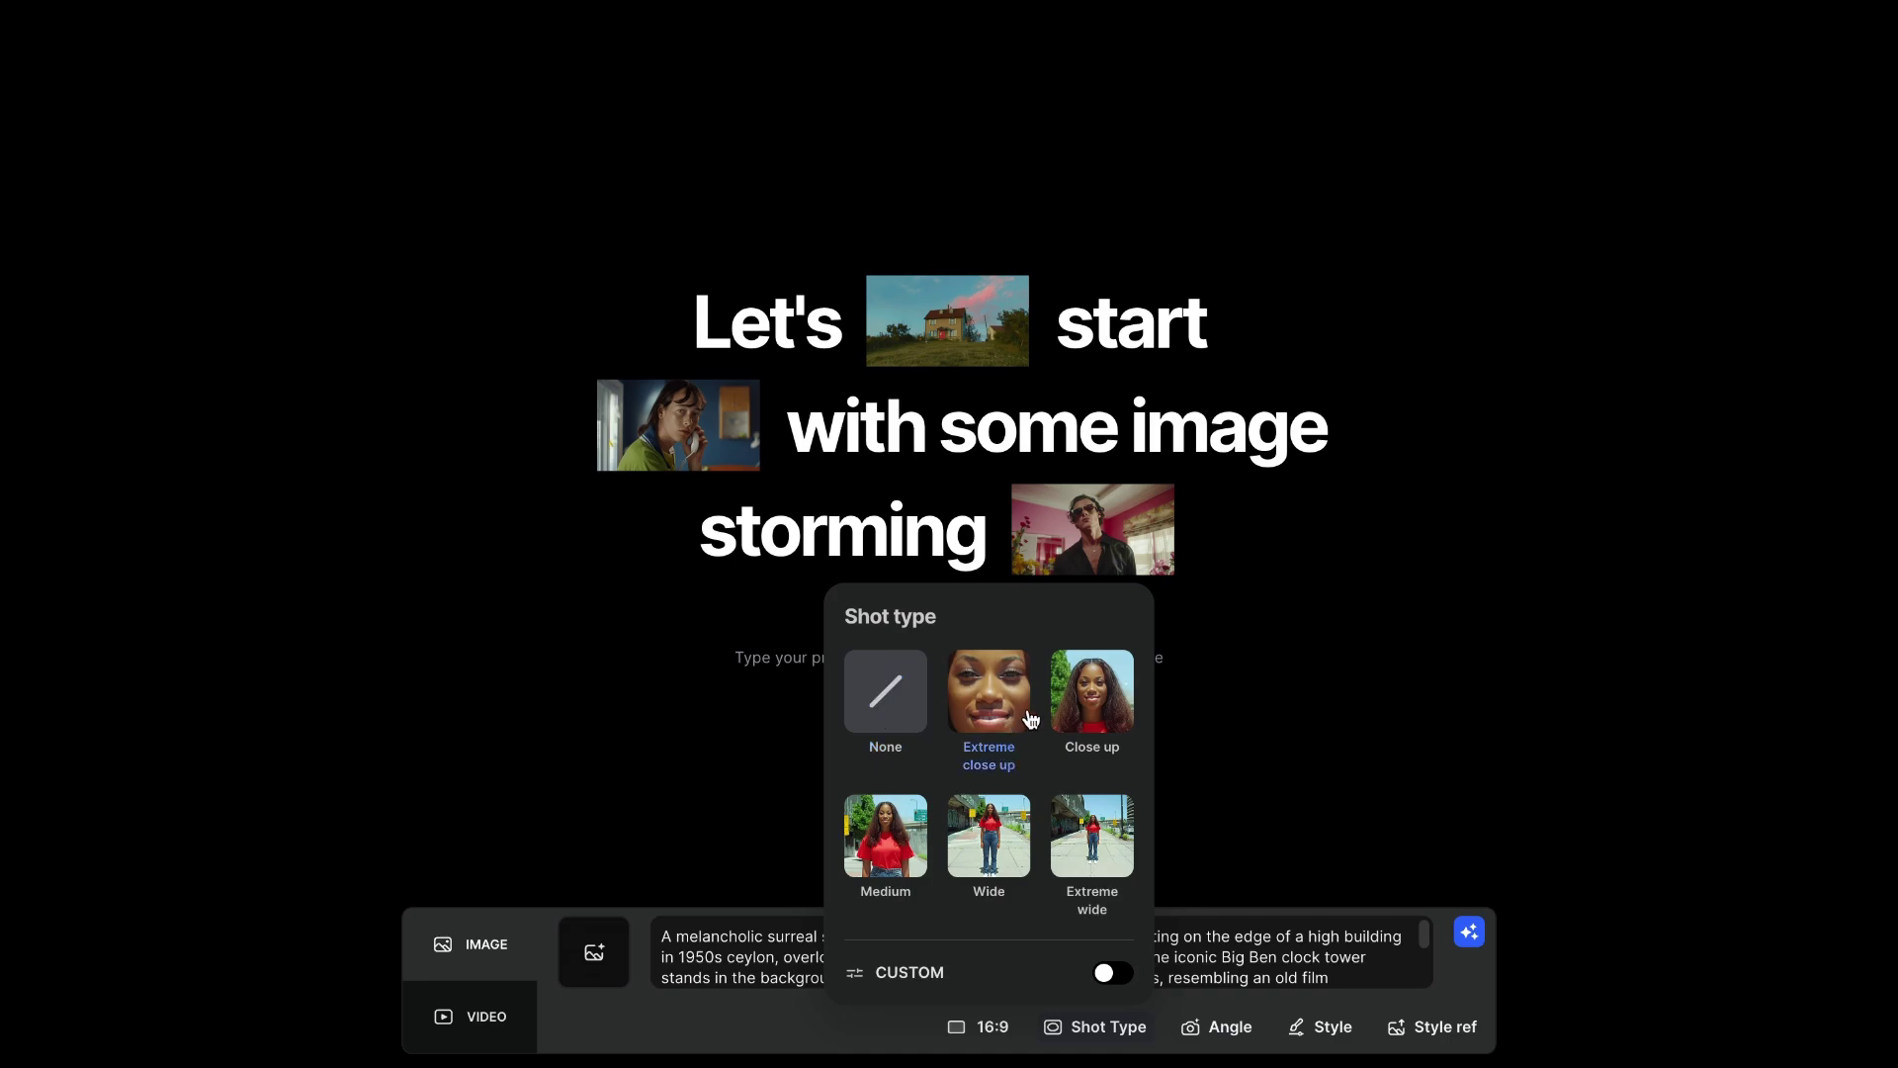
click(988, 841)
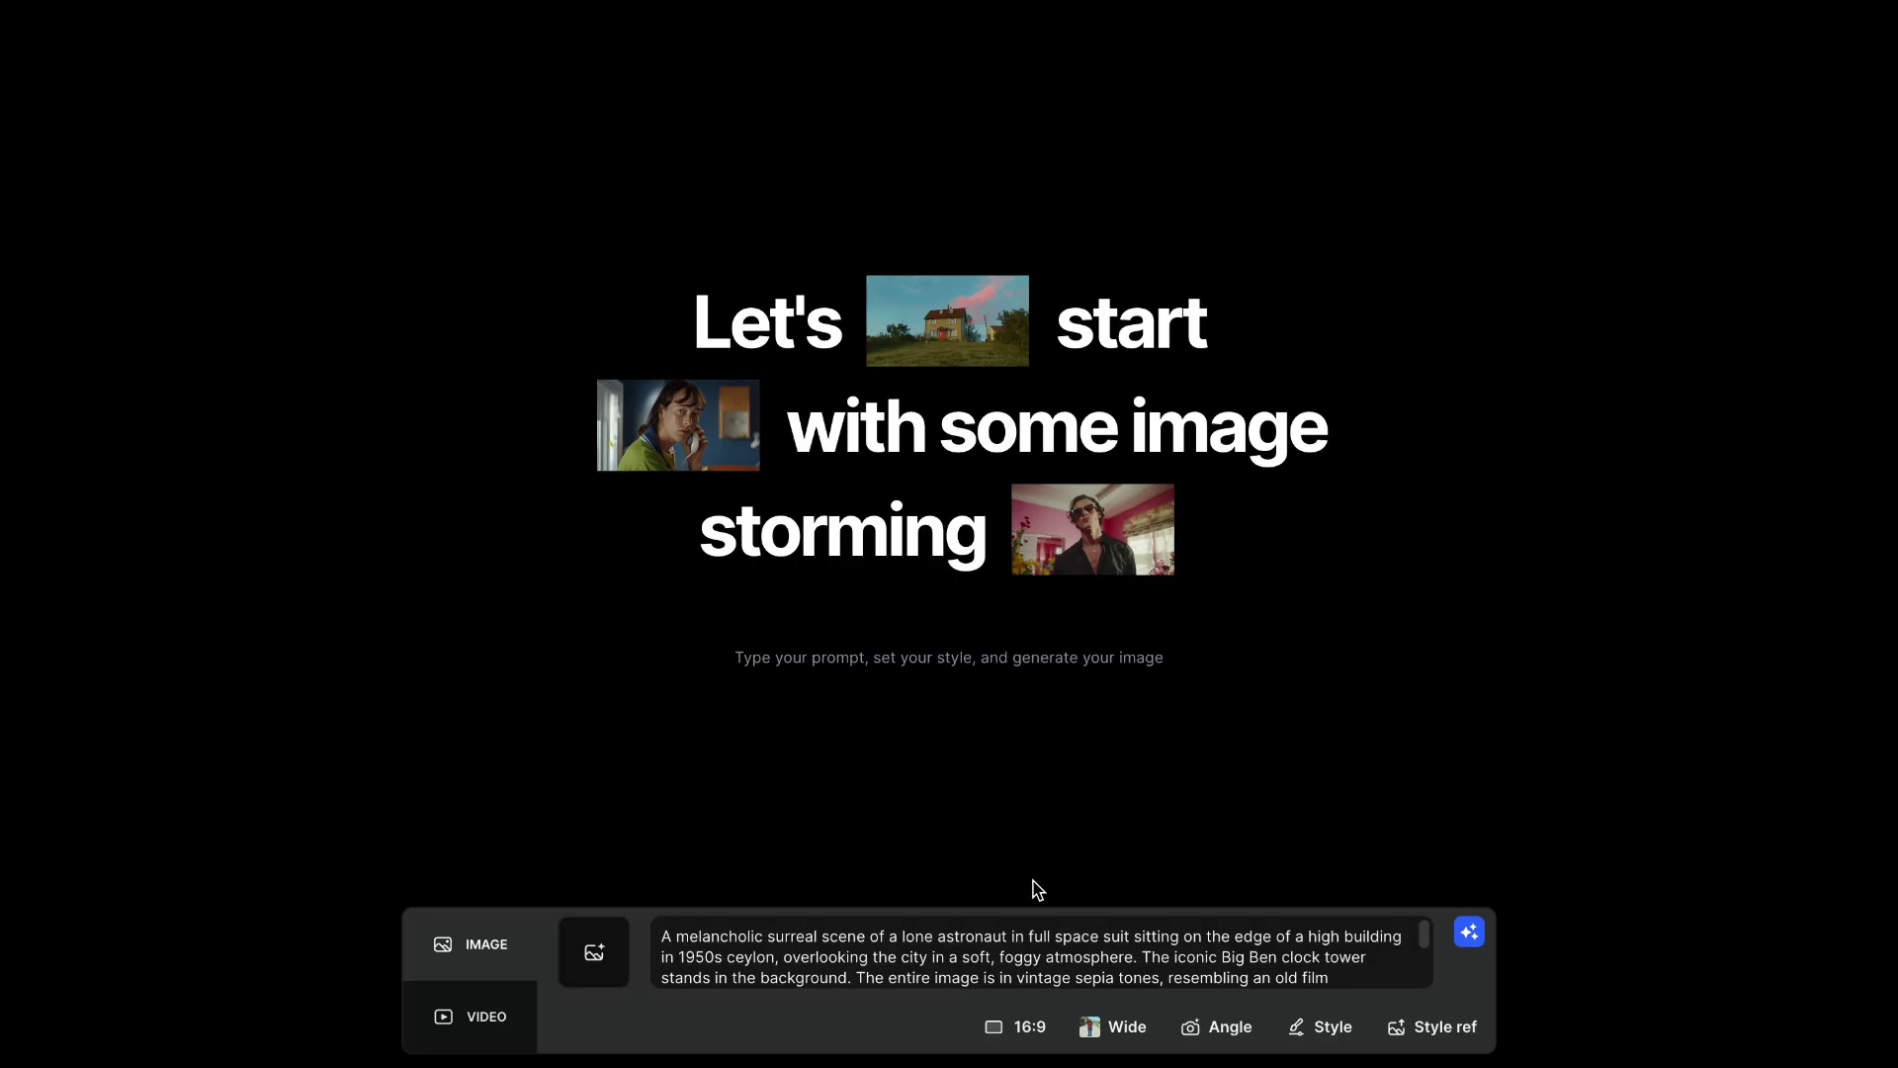
click(1202, 1034)
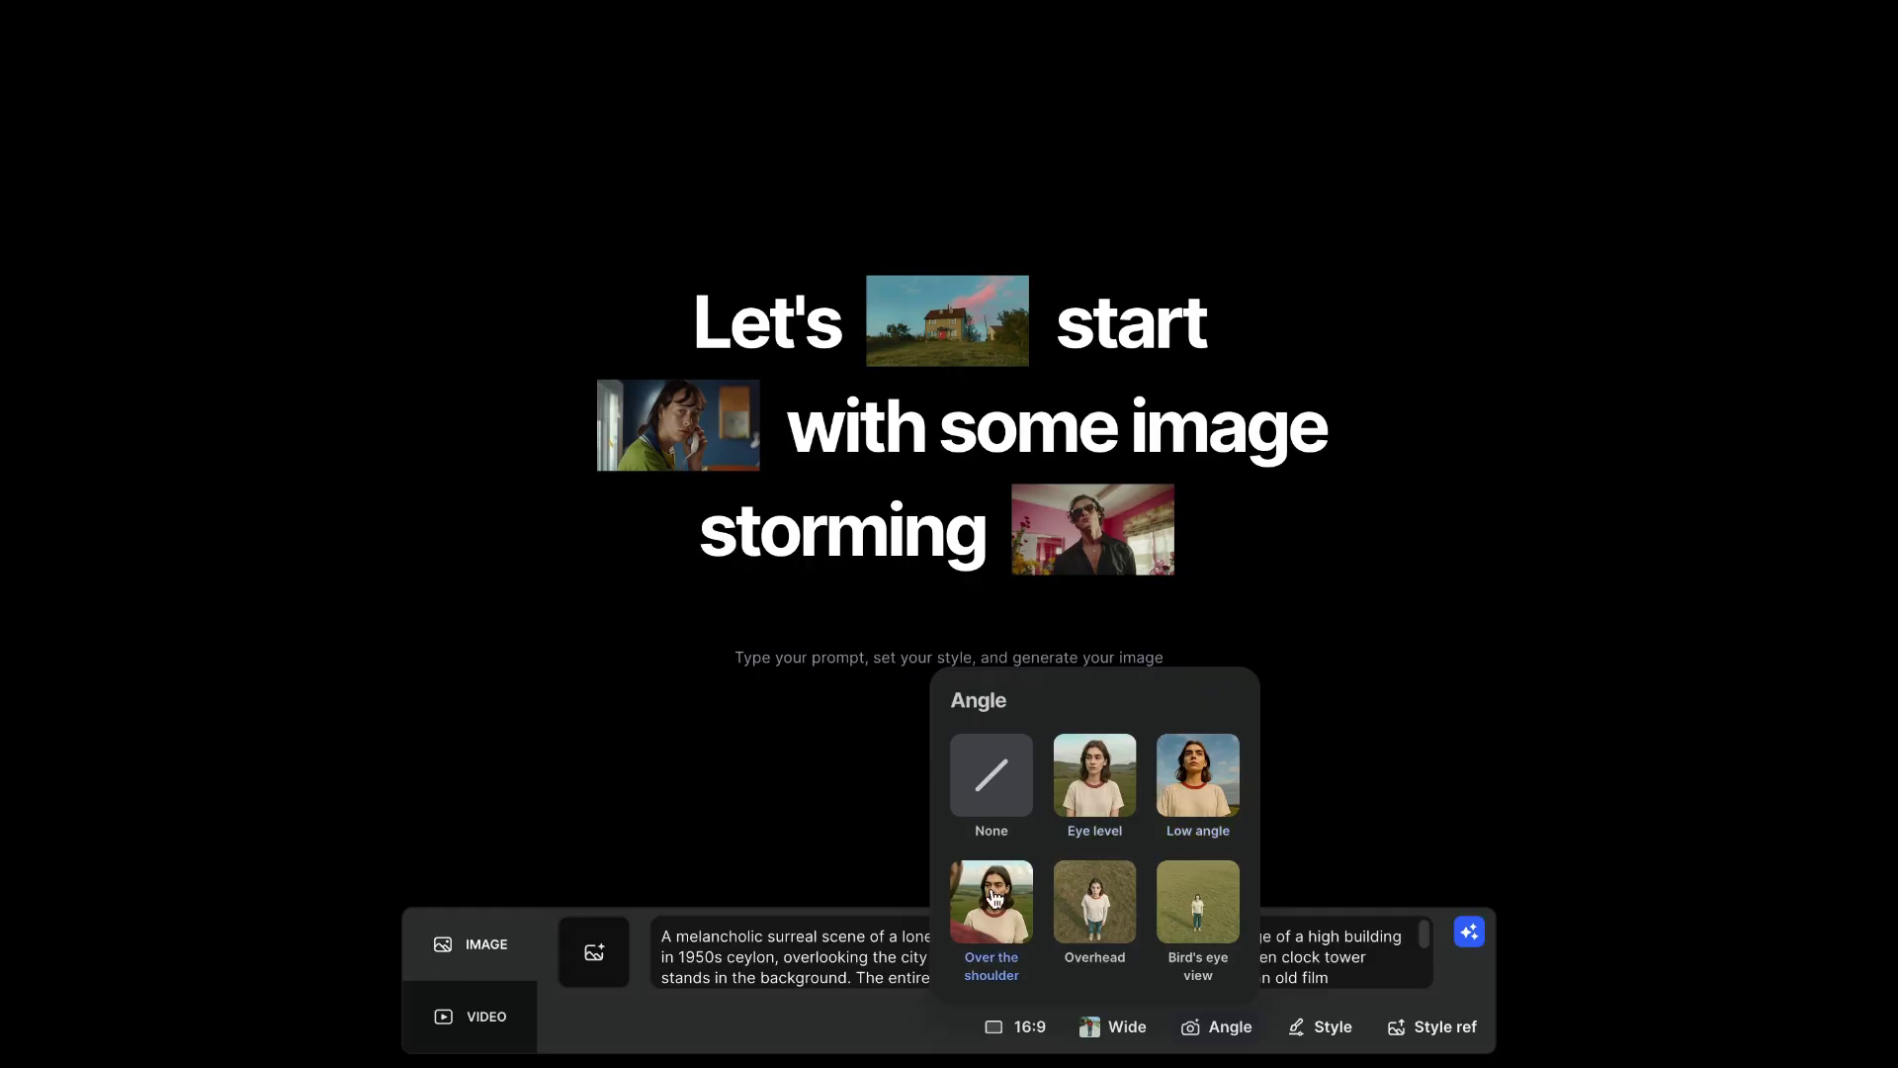
click(1106, 793)
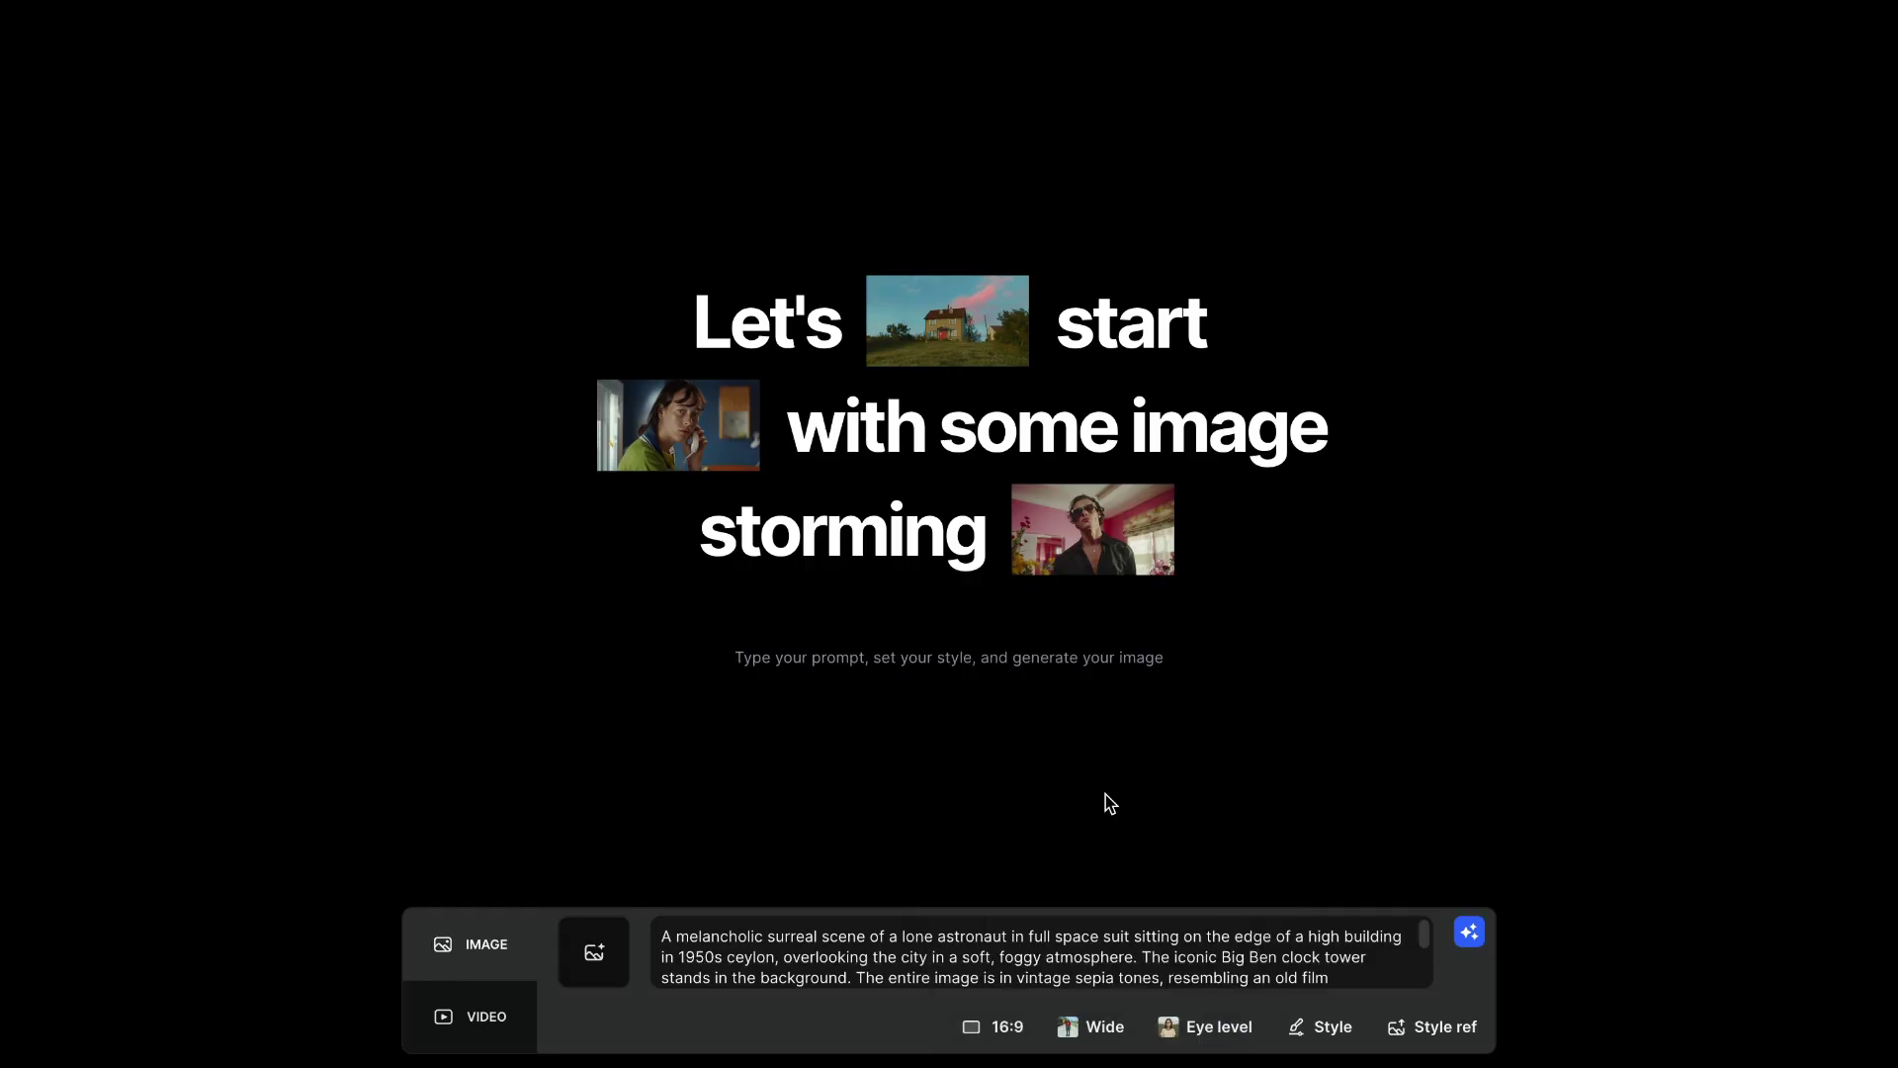
Step: Apply the Cinematic visual style and dismiss the Style reference popup without adding an image
click(1322, 1028)
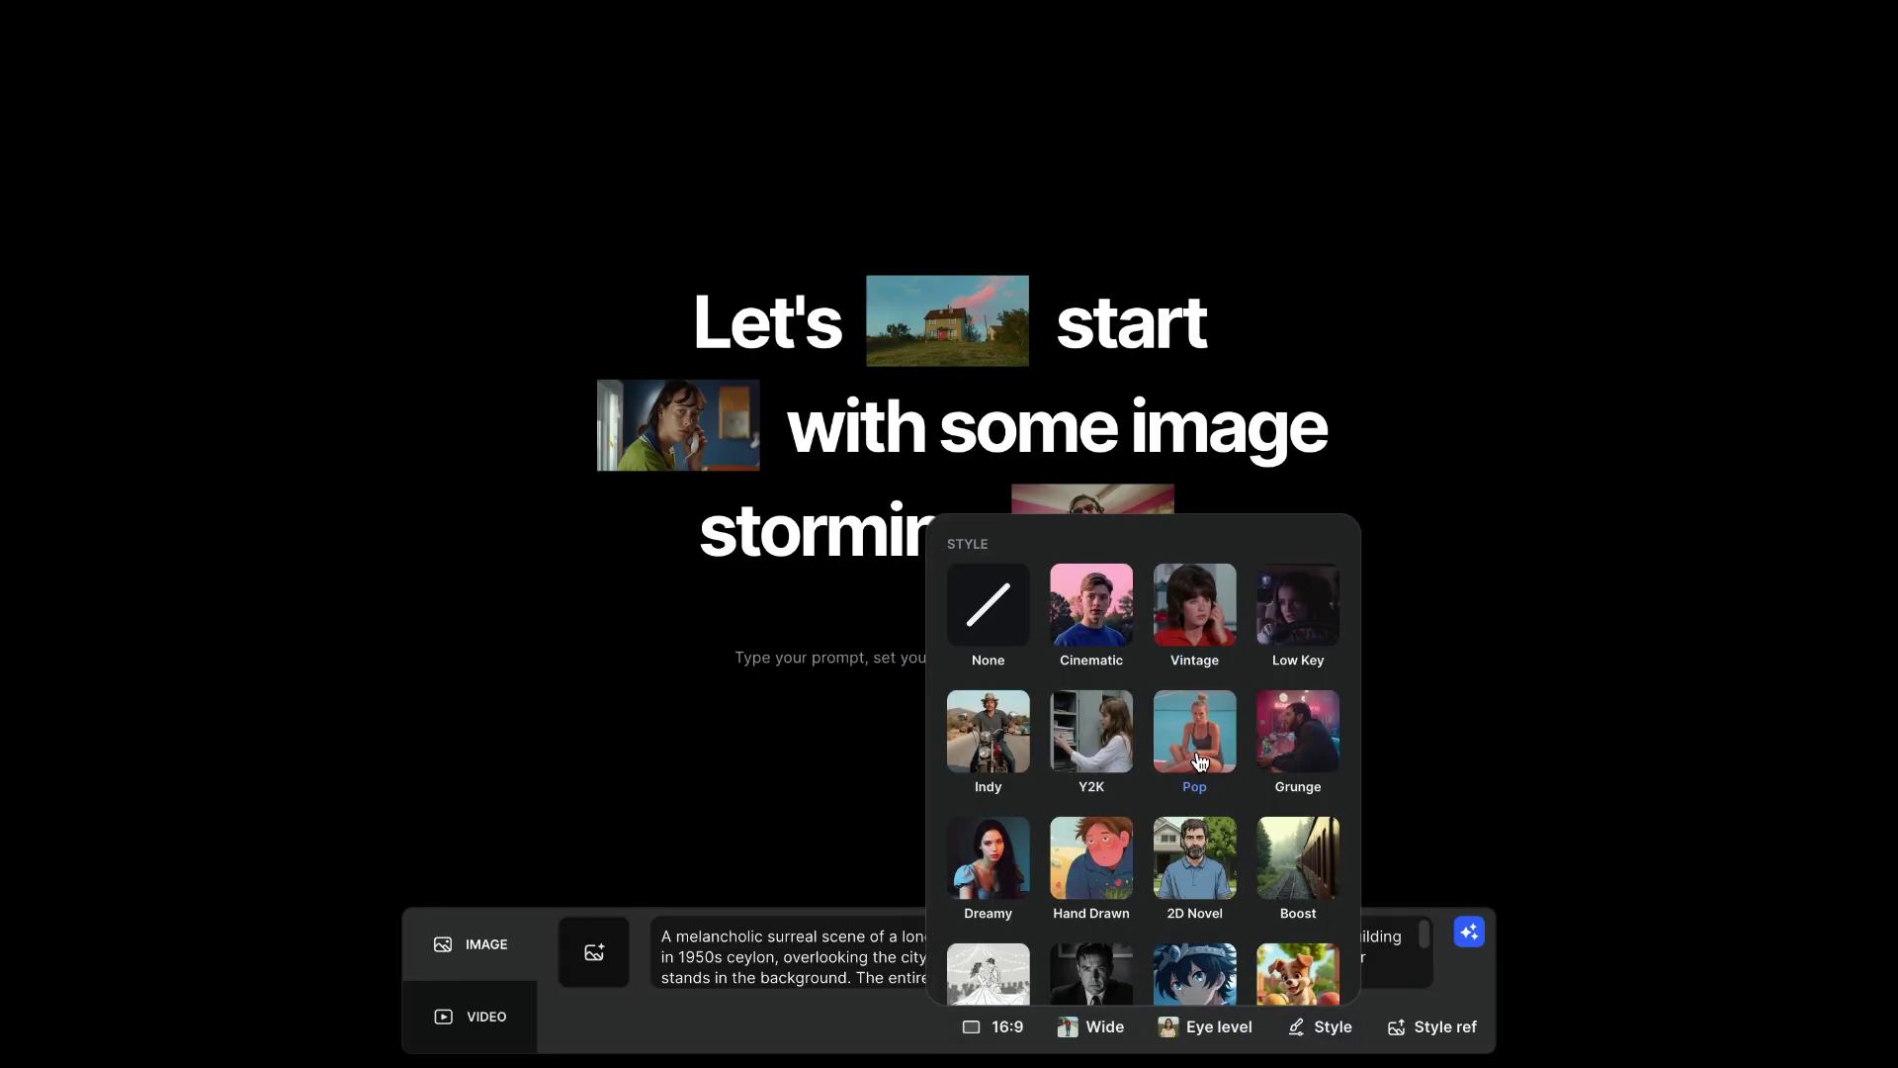
scroll(1201, 742, down, 2)
scroll(1199, 761, up, 2)
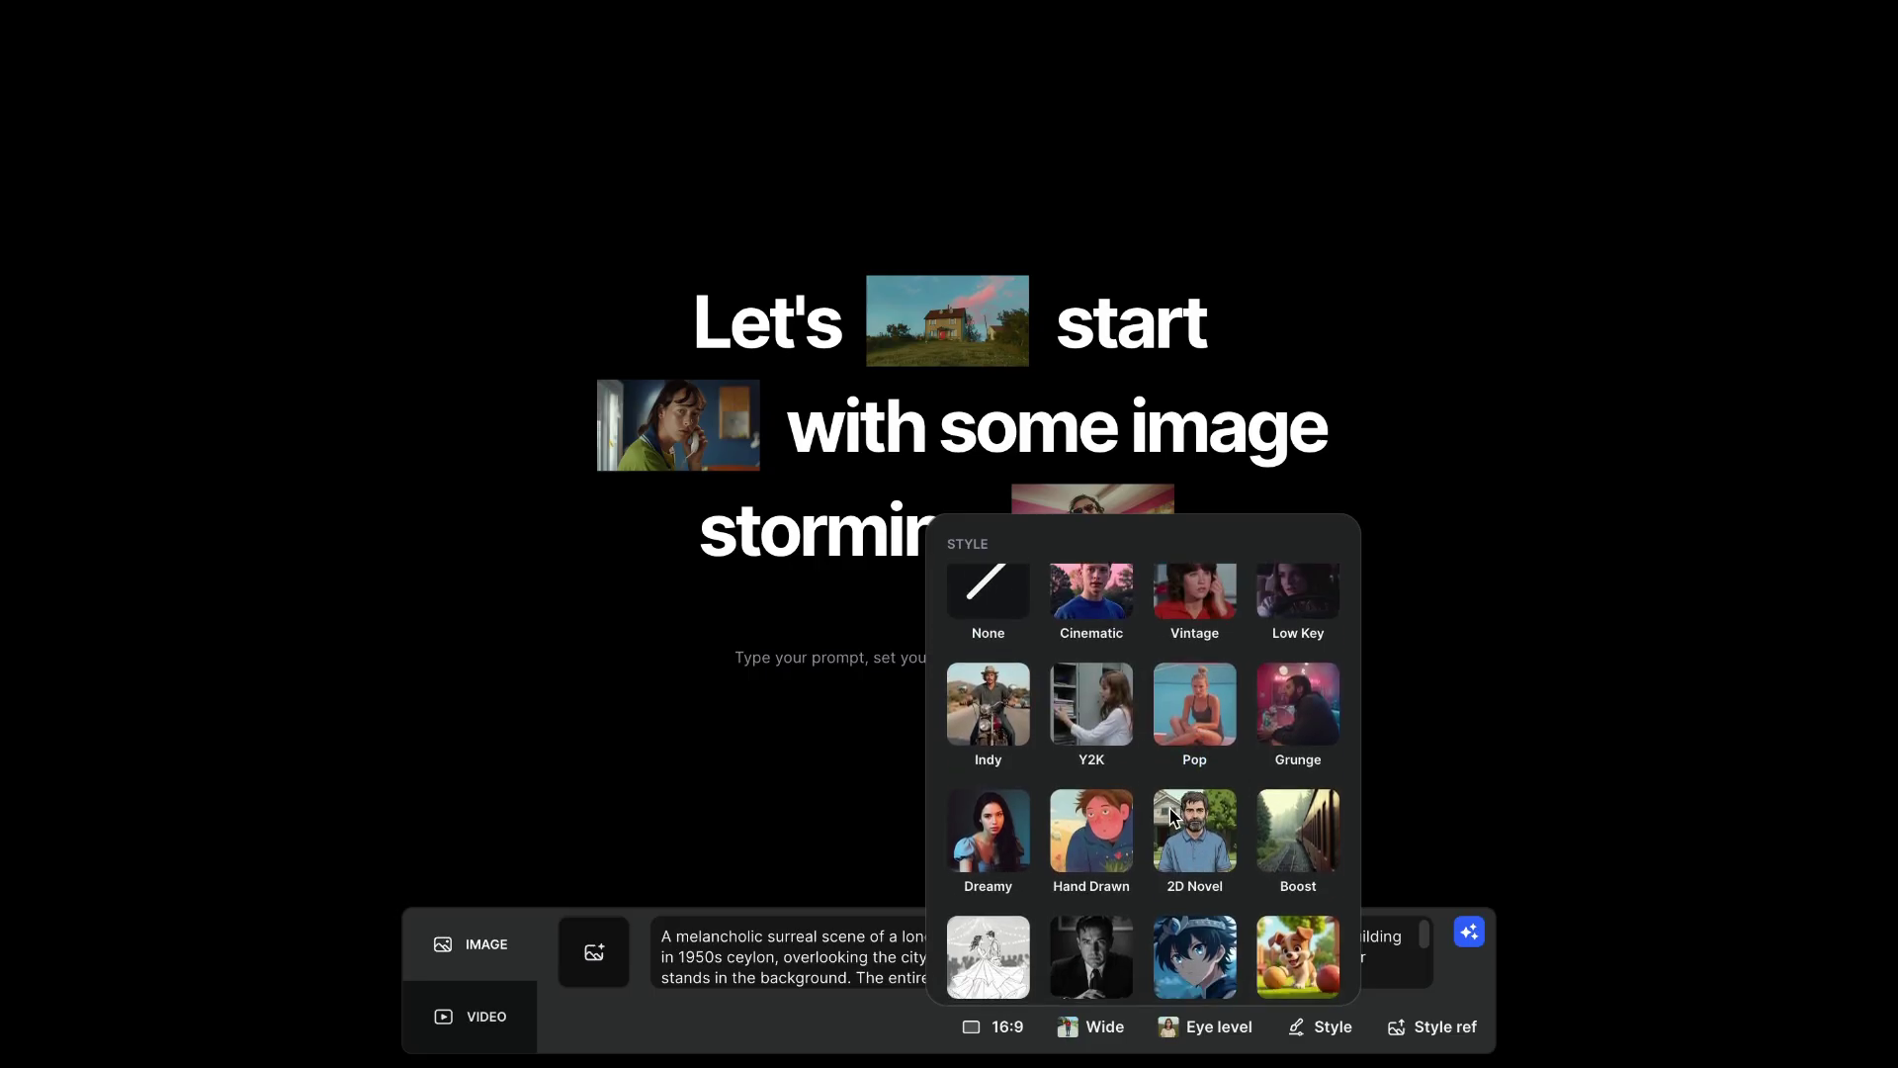
scroll(1172, 816, down, 1)
scroll(1127, 692, up, 1)
click(1110, 637)
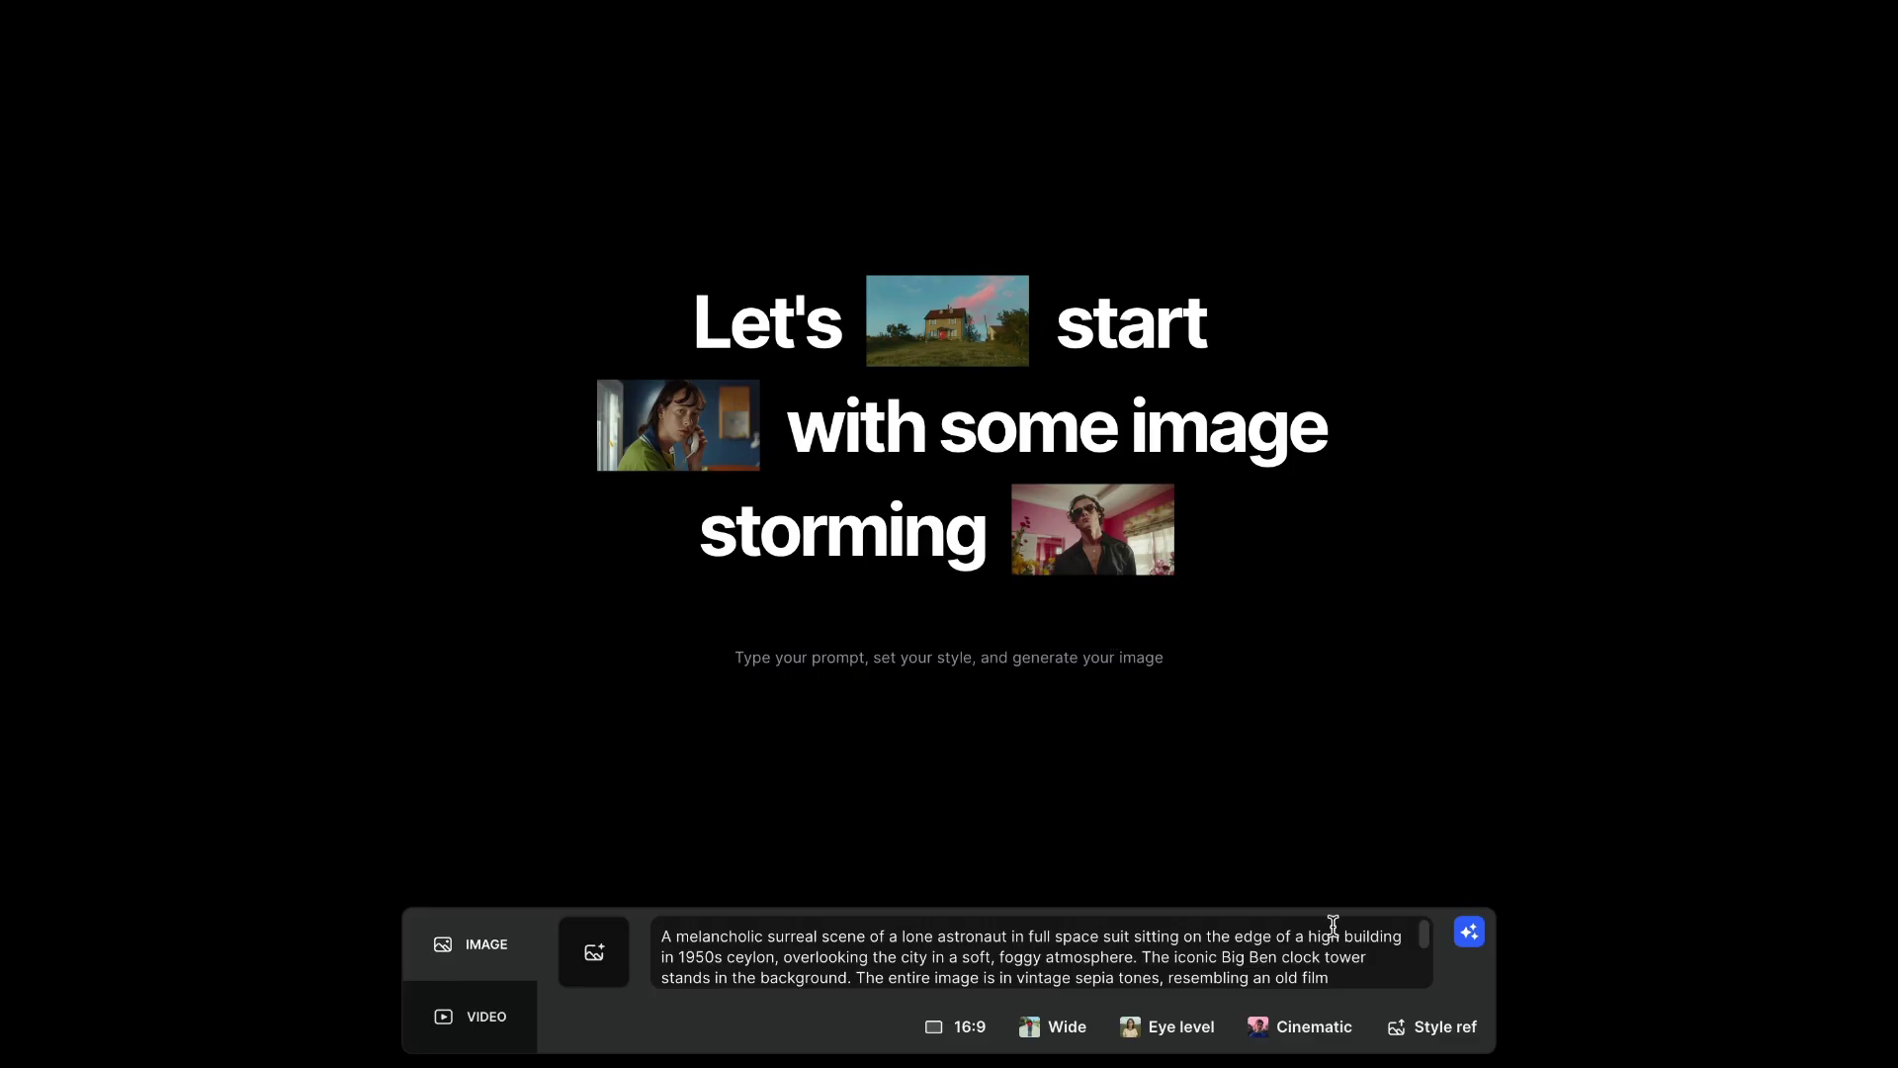
click(1443, 1031)
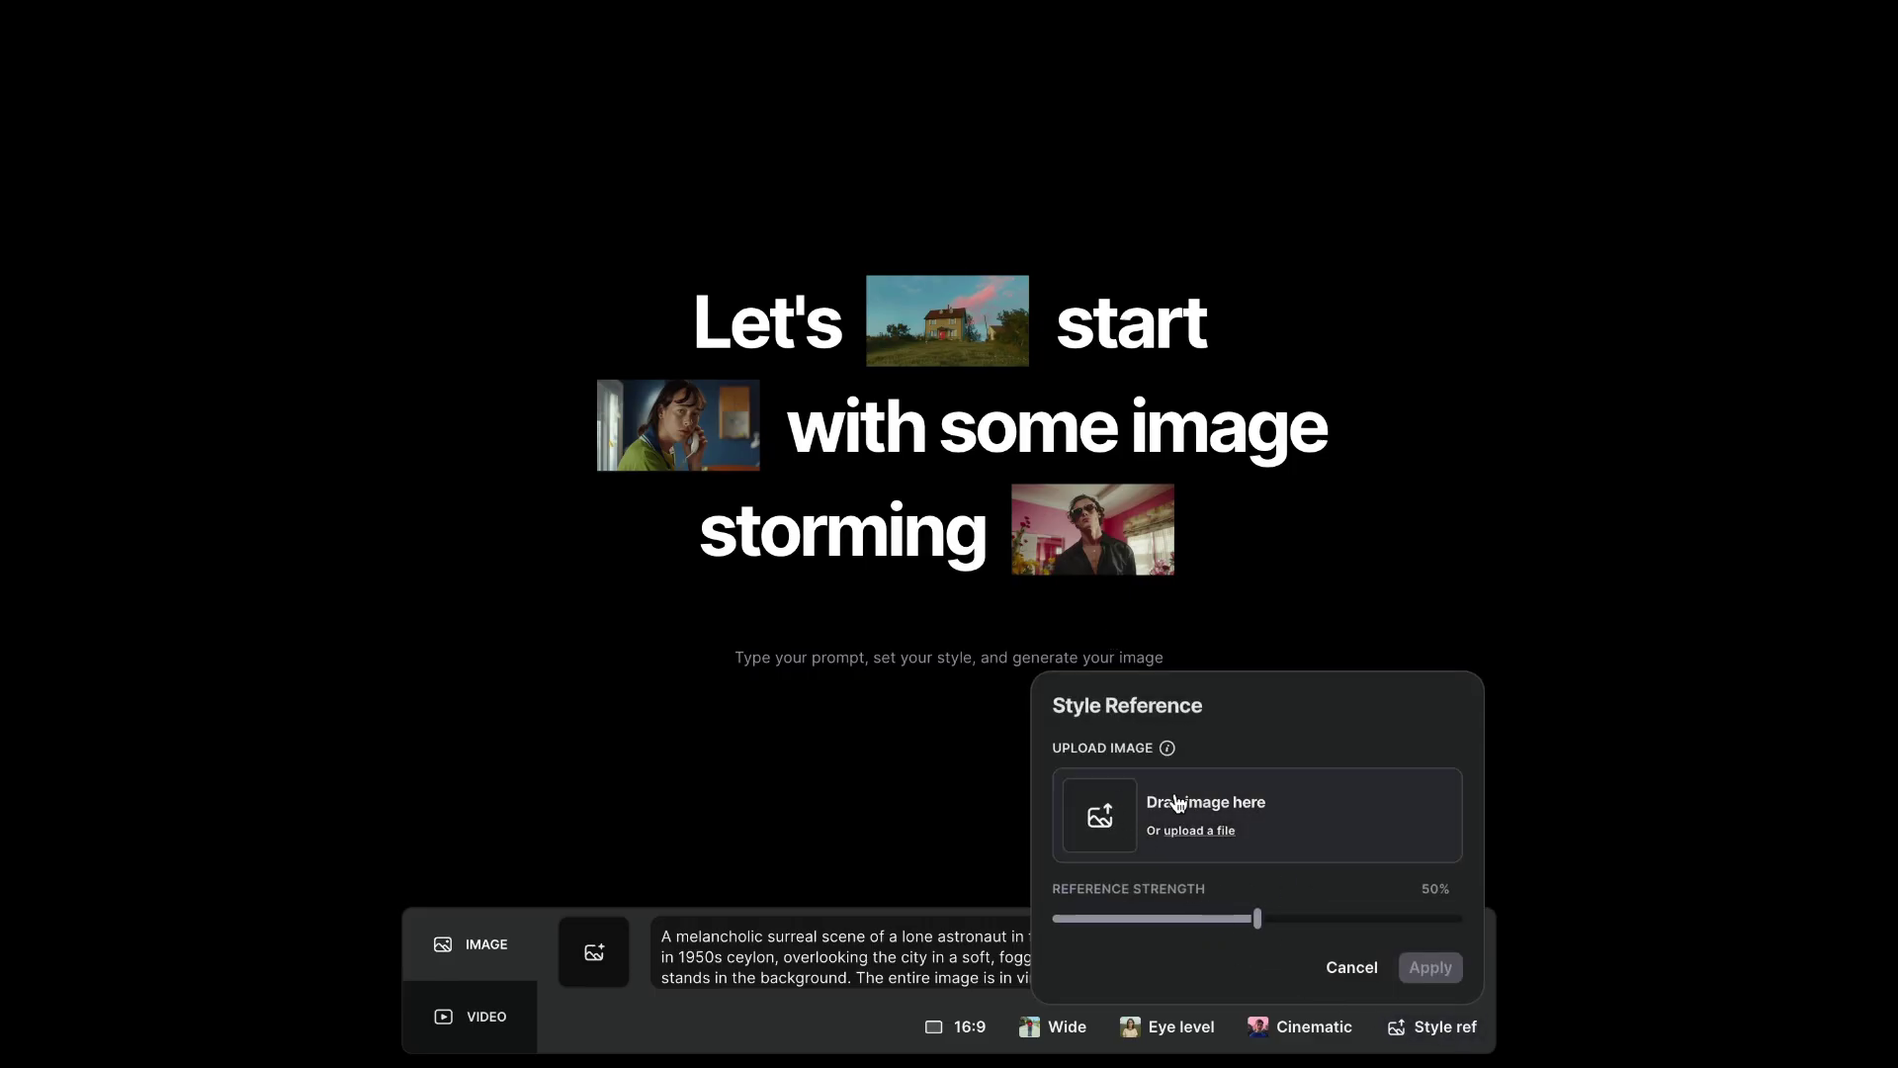
key(Escape)
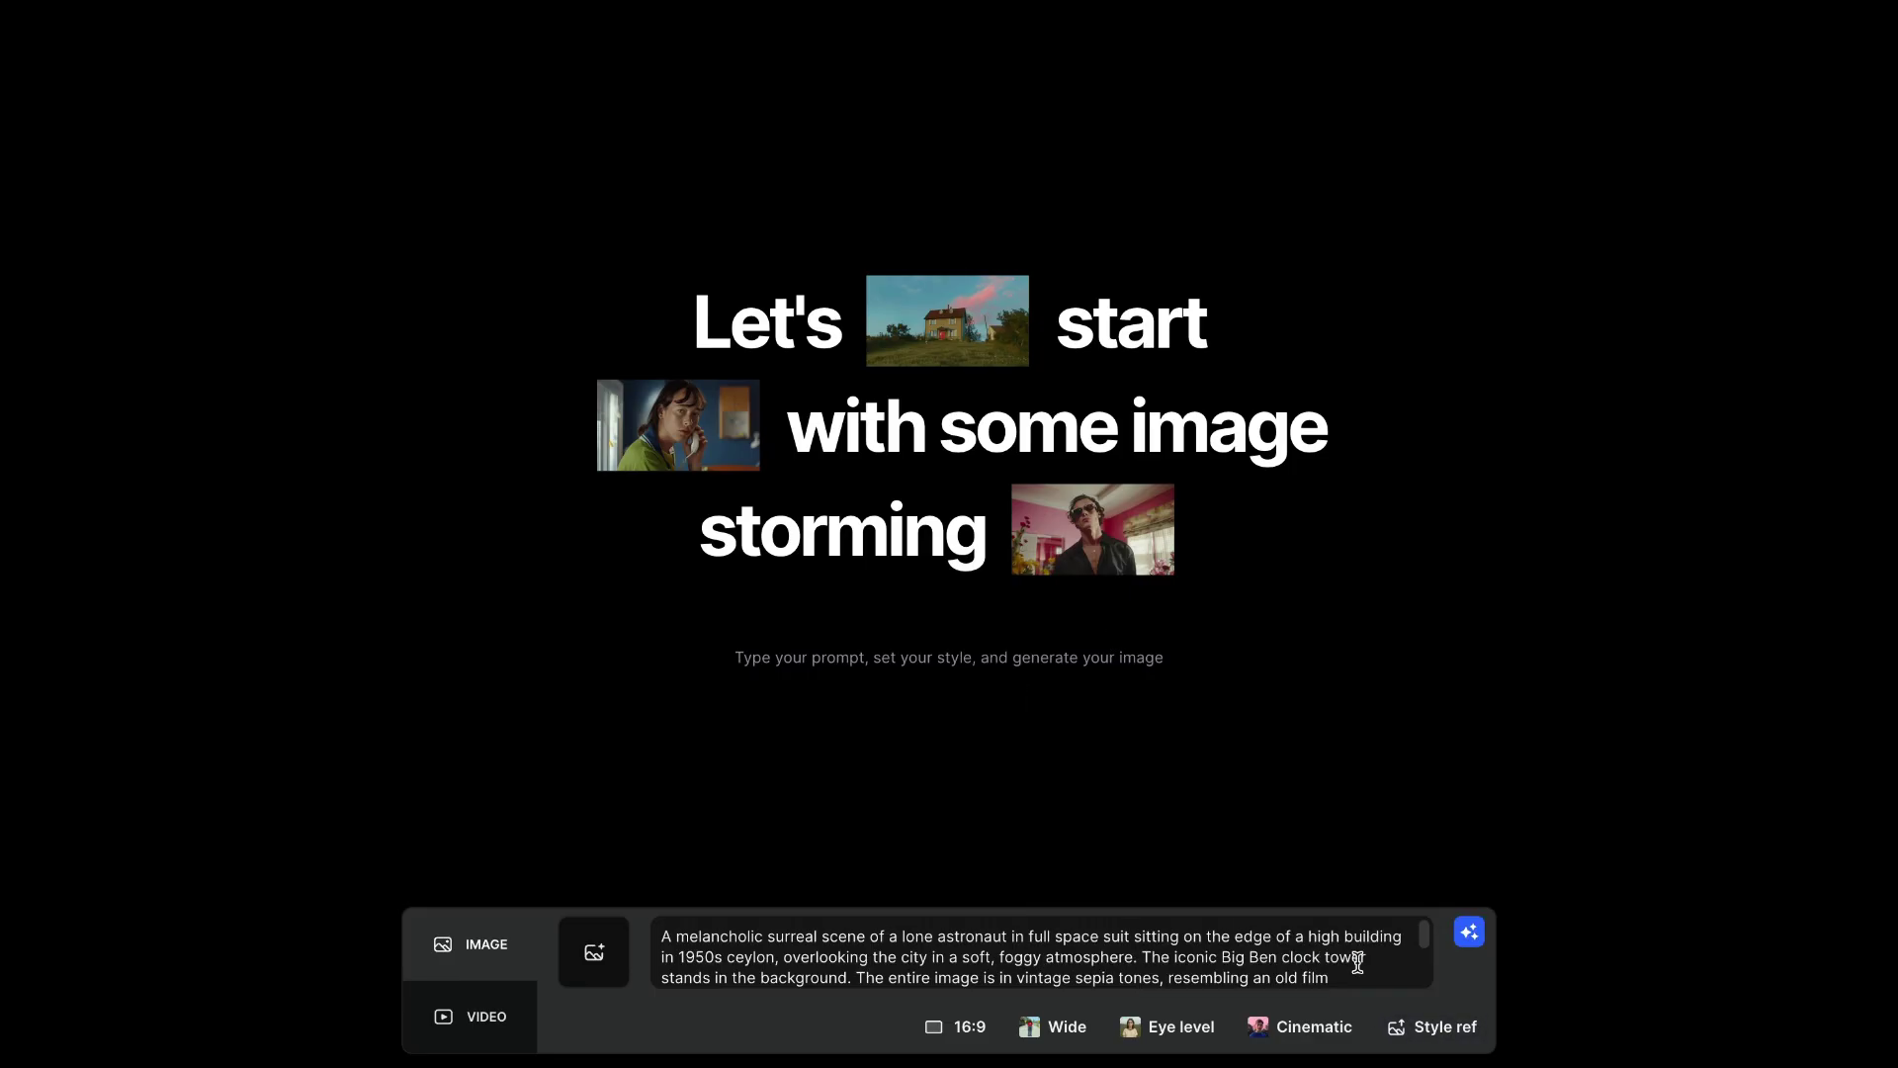
Step: Generate the sepia astronaut-over-Big-Ben images and download one as a 499 KB JPEG
click(1475, 944)
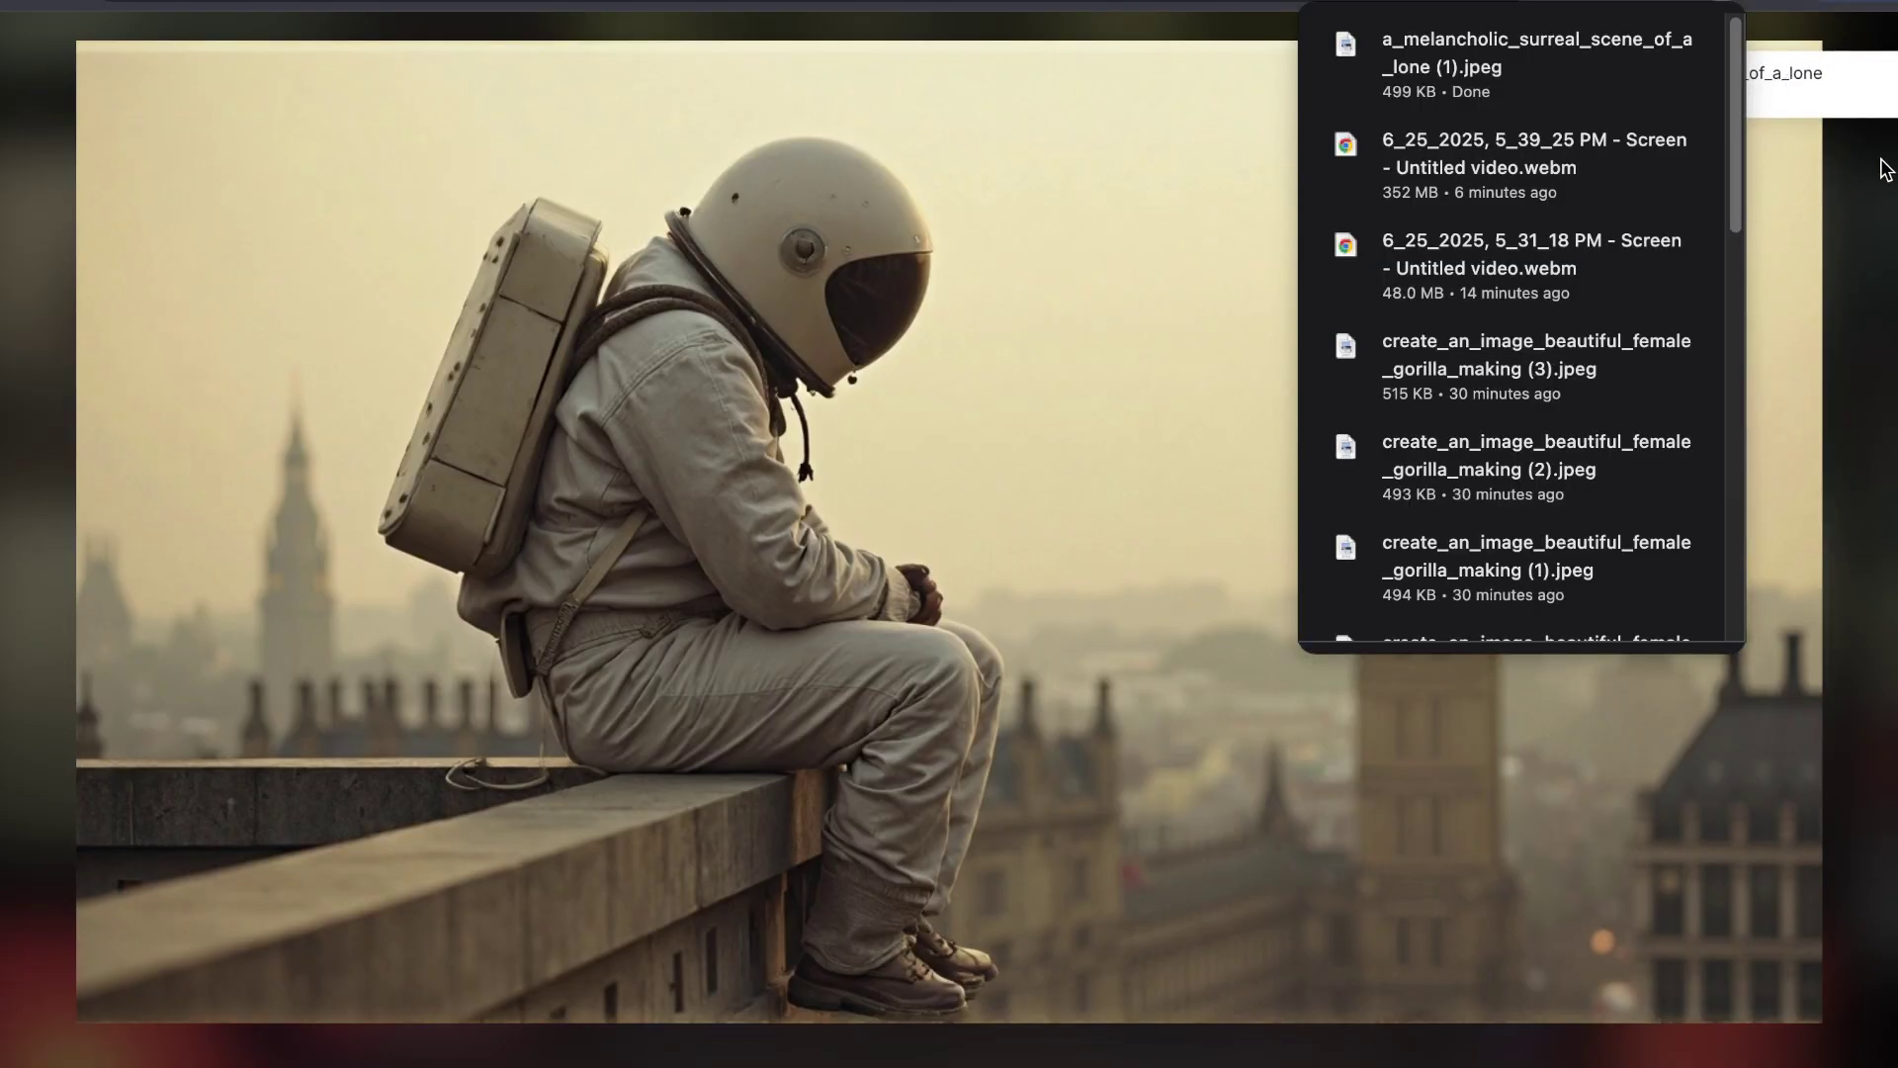
key(Escape)
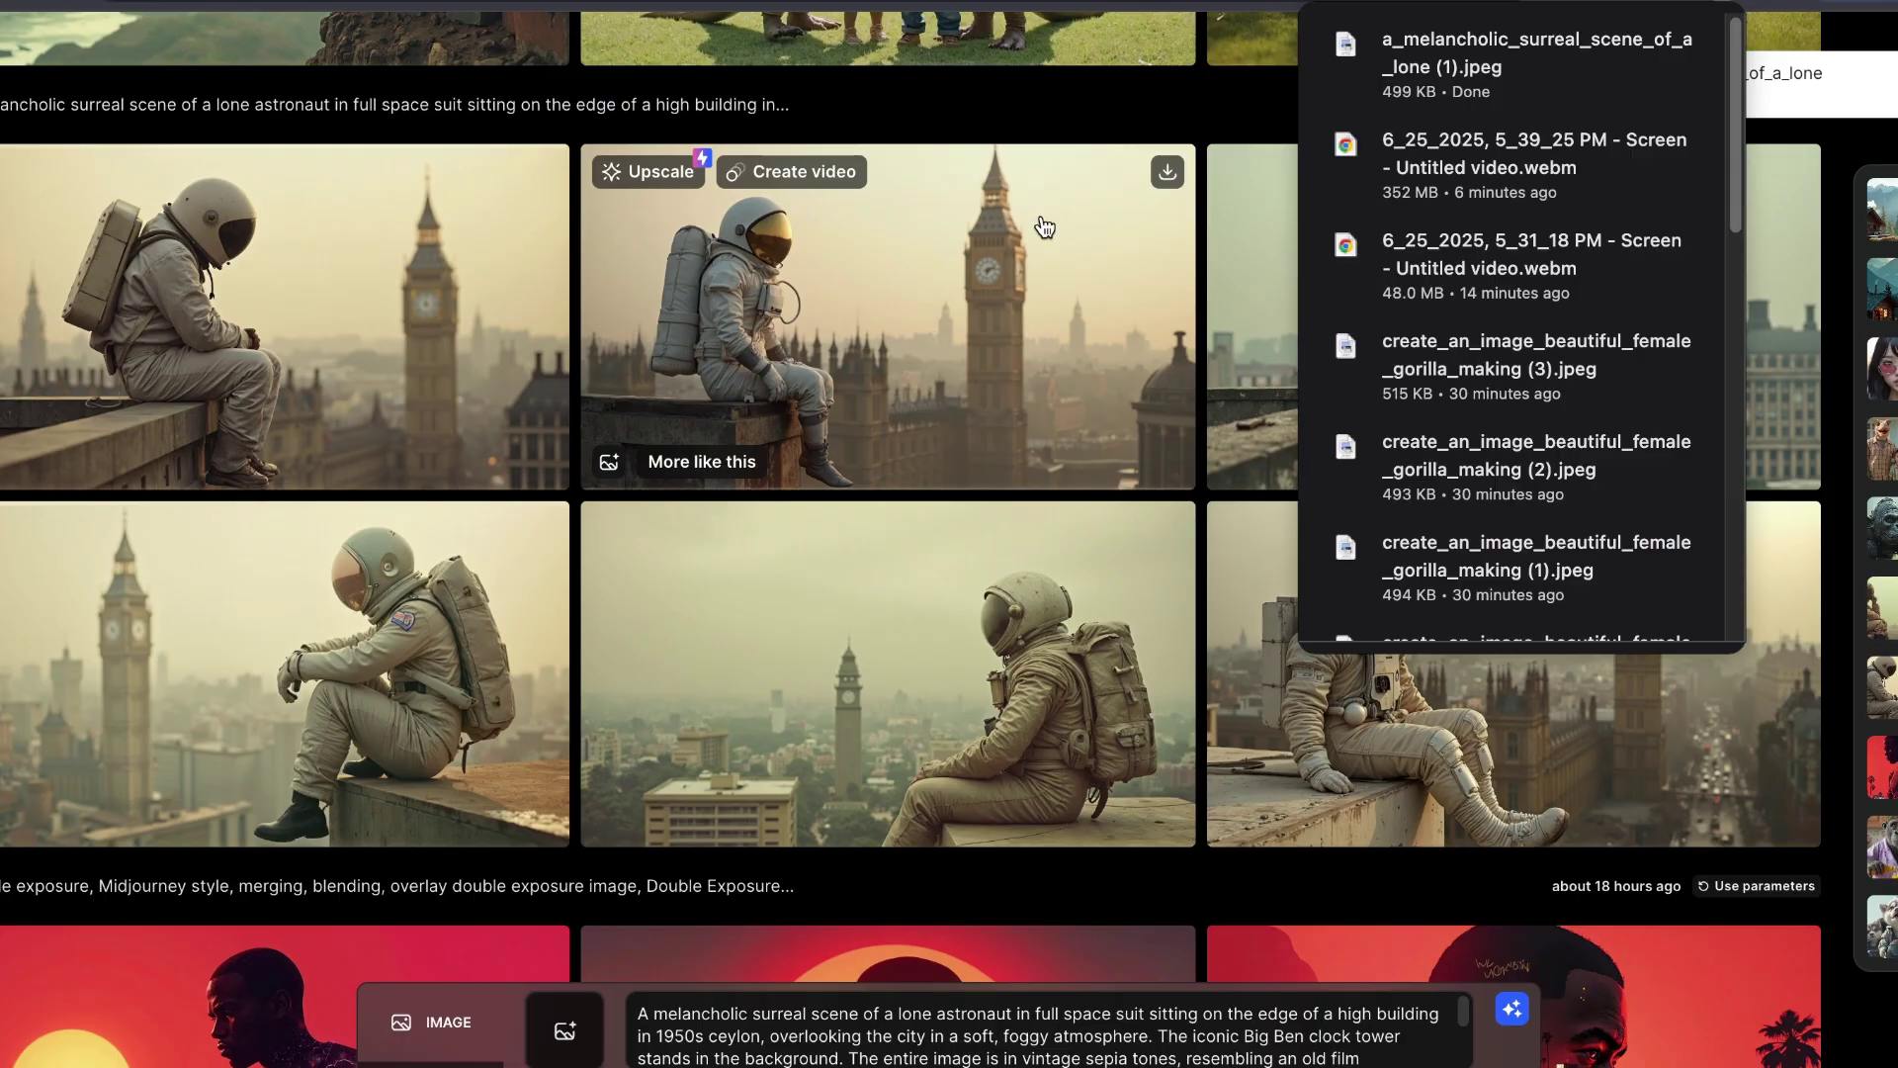
mouse_move(542, 188)
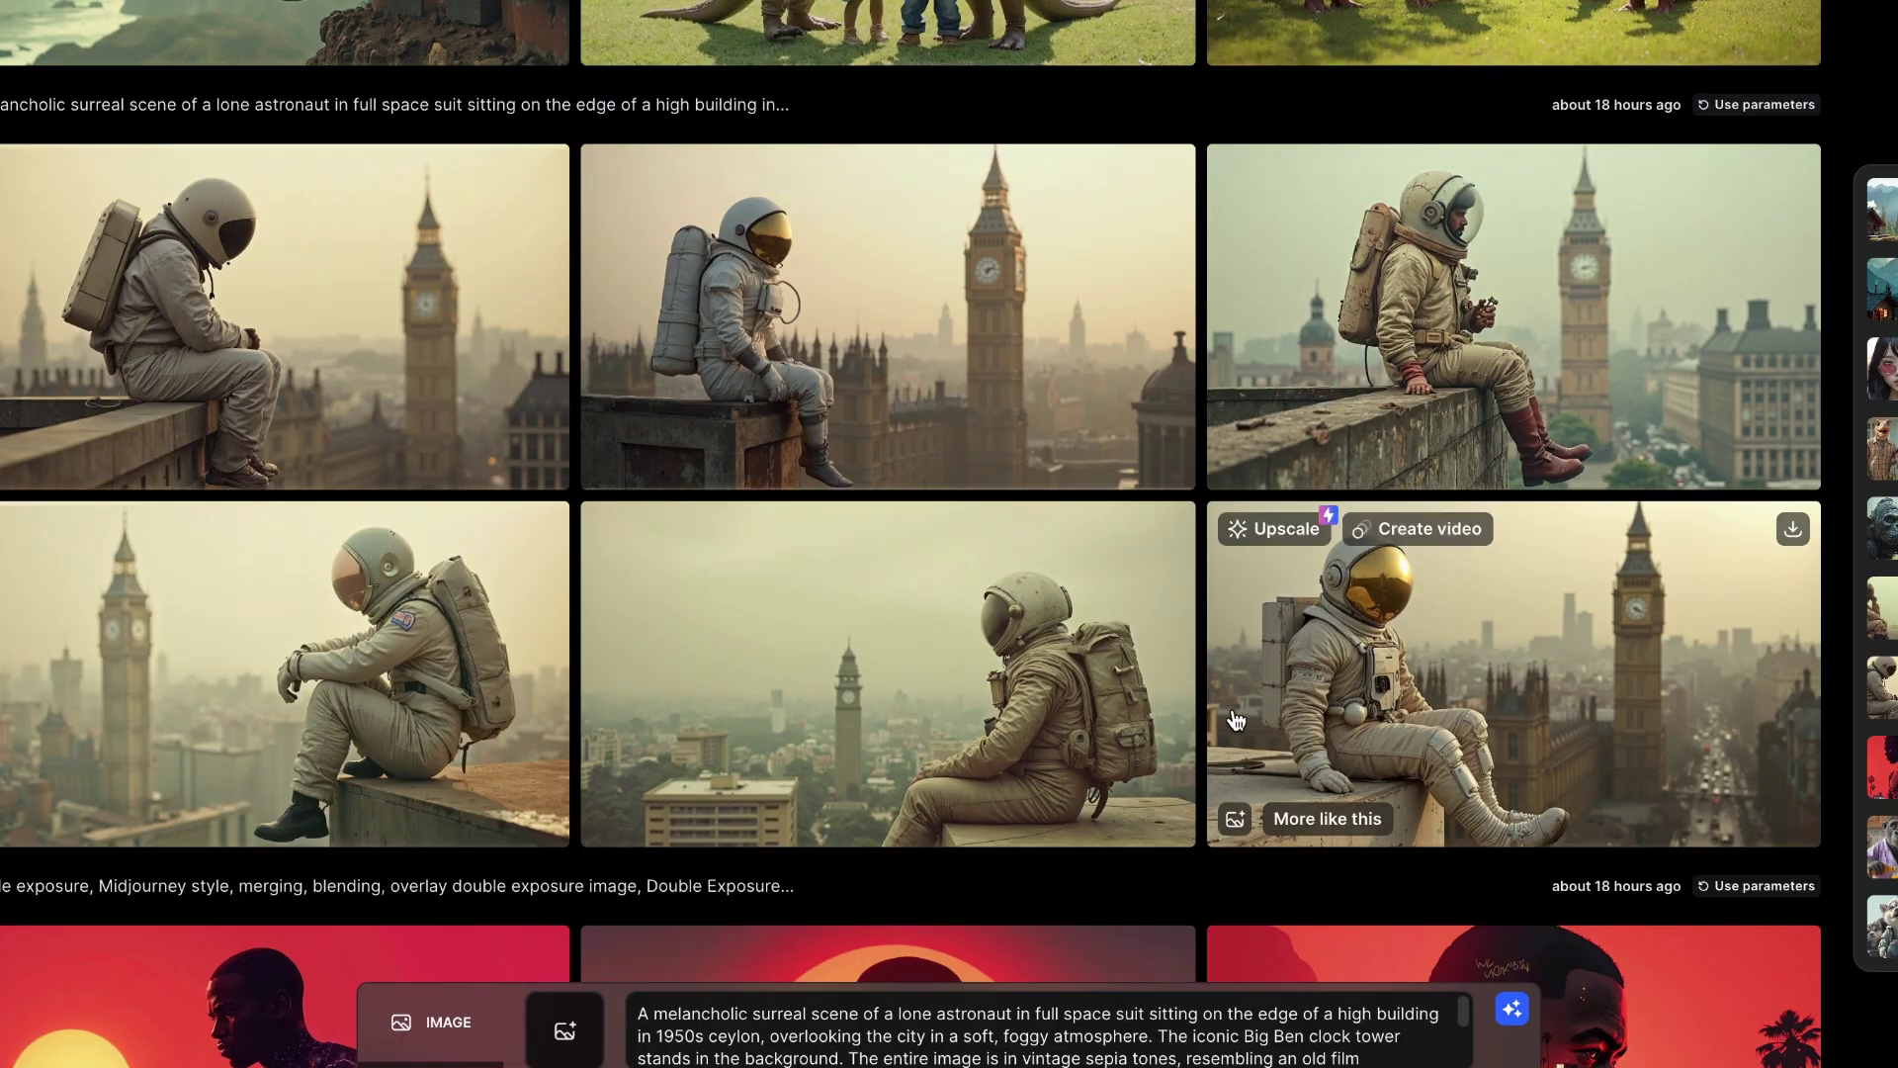
click(1168, 168)
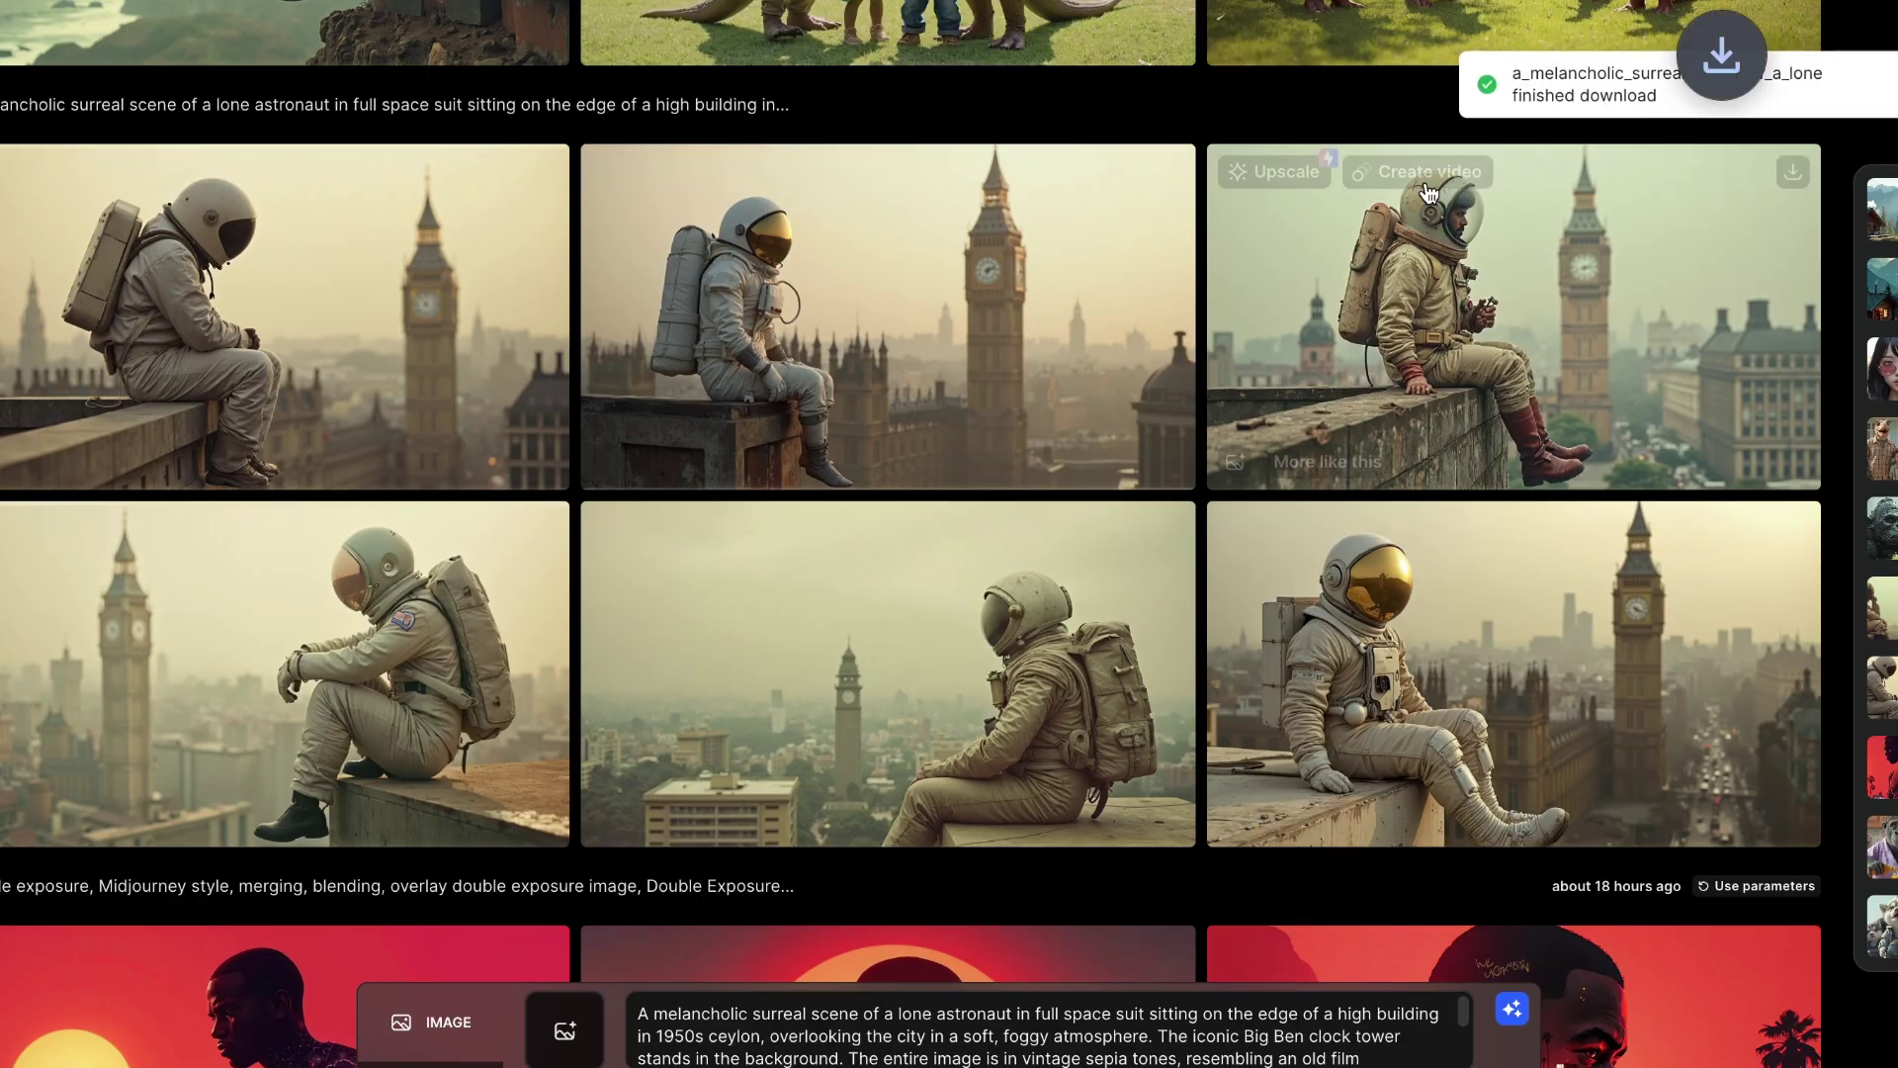
click(1285, 1033)
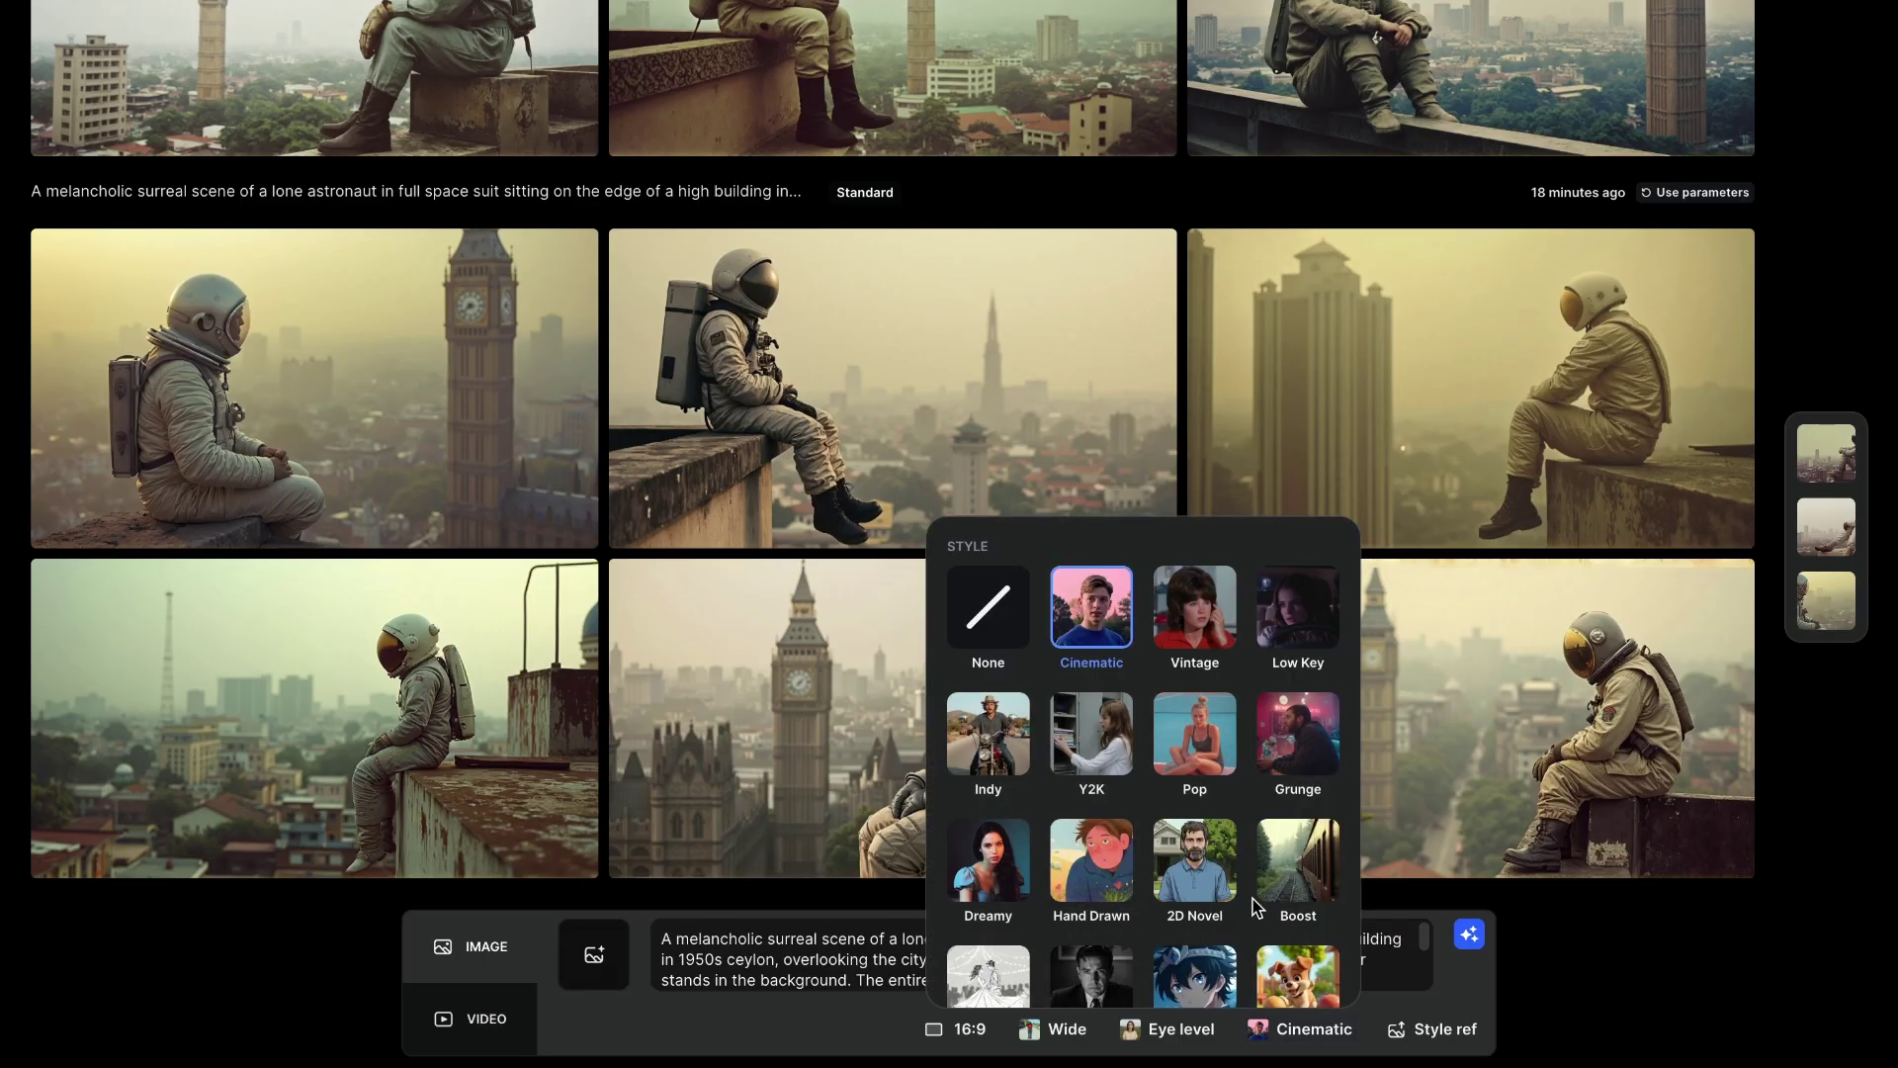
Step: Regenerate in the 3D Cartoon style and preview the top-right astronaut image full size
scroll(1259, 904, down, 2)
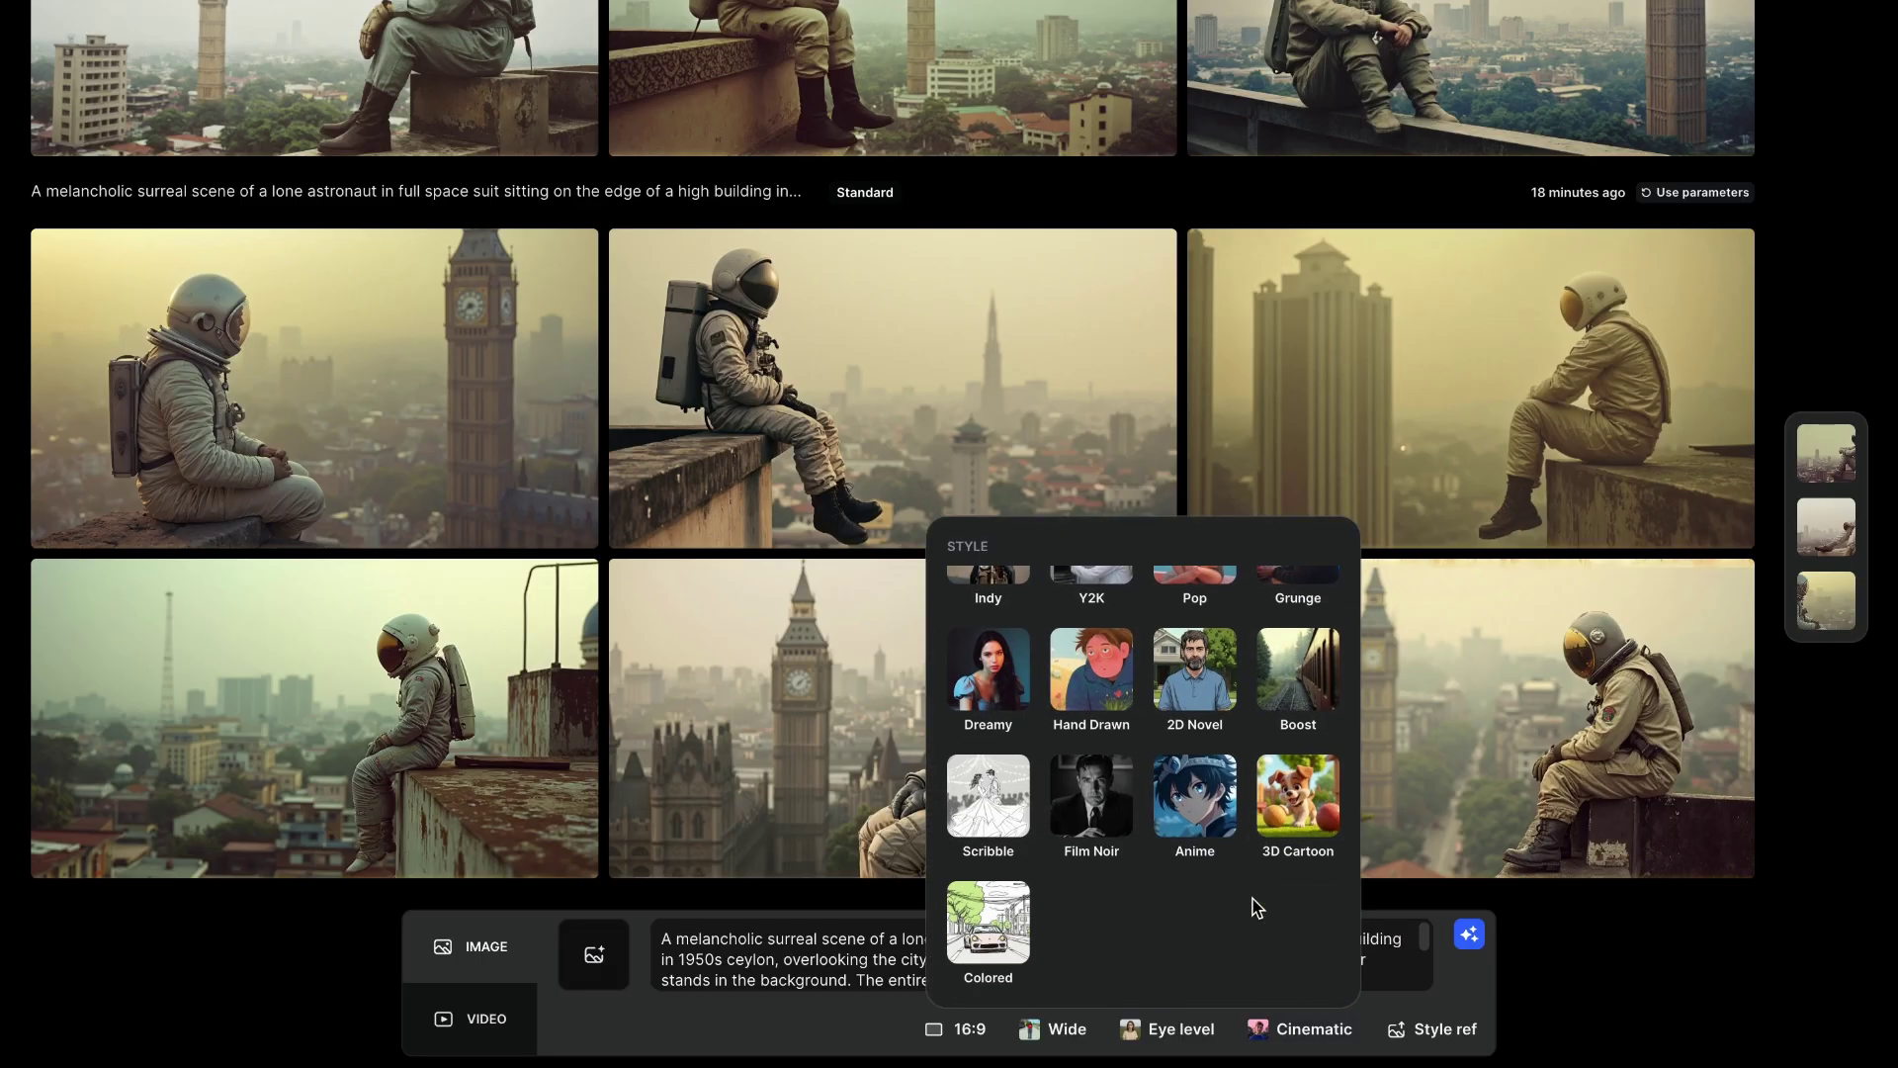
click(1306, 821)
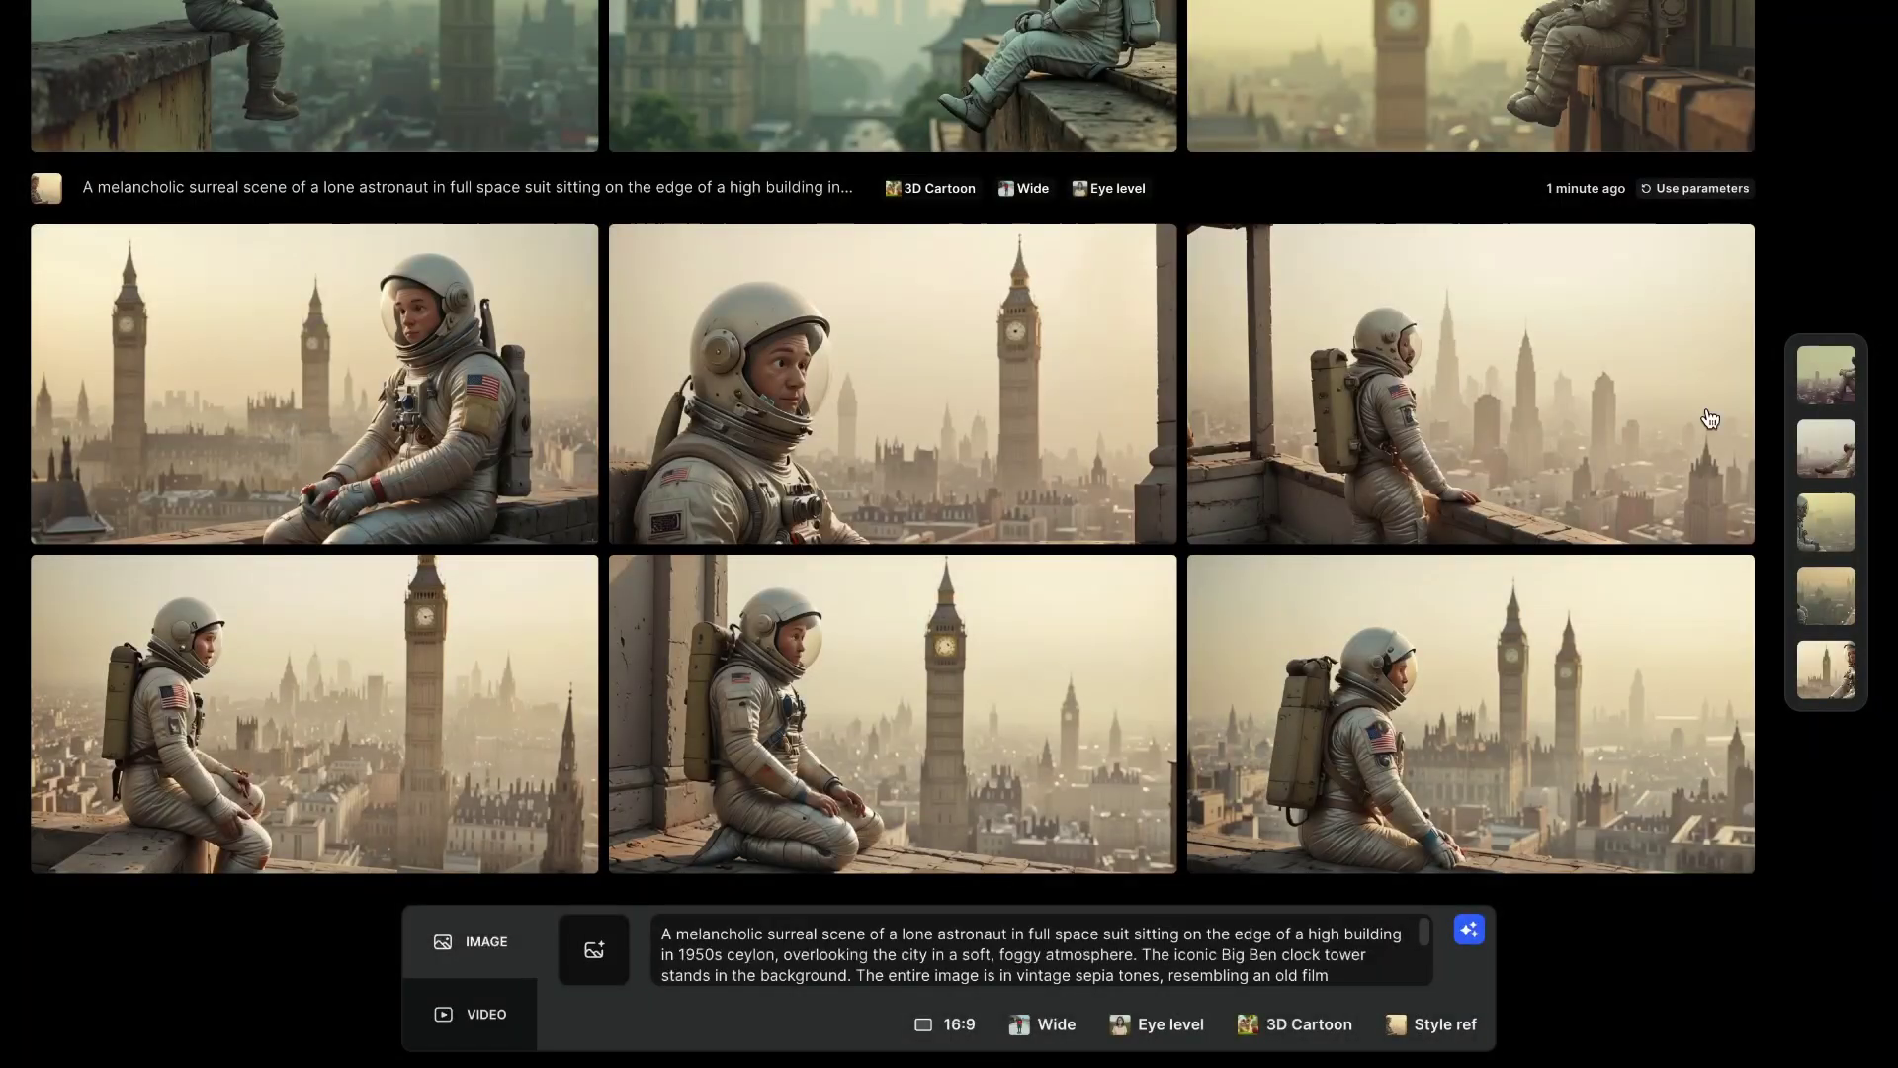
click(1709, 419)
click(1894, 385)
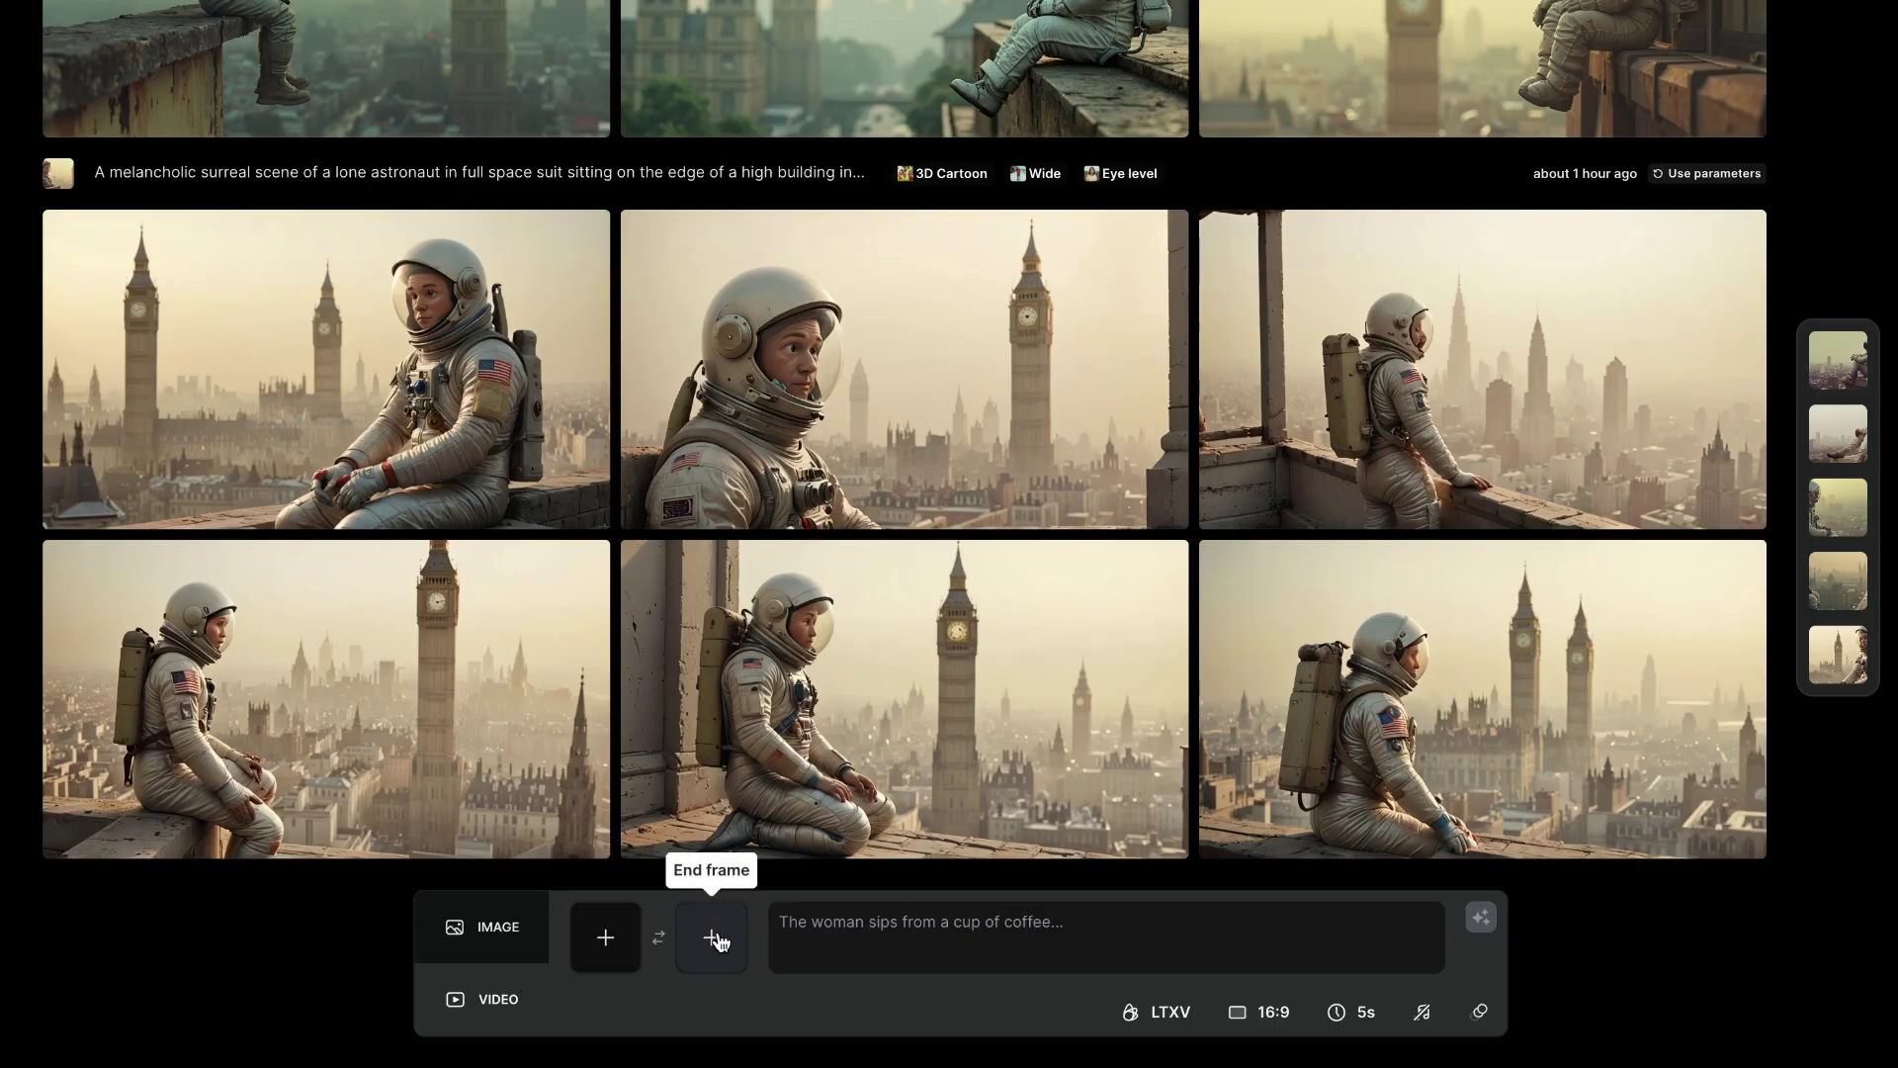
Step: Check the video models, enlarge the first gorilla image, and send ChatGPT the prompt-rewrite request
click(1185, 1015)
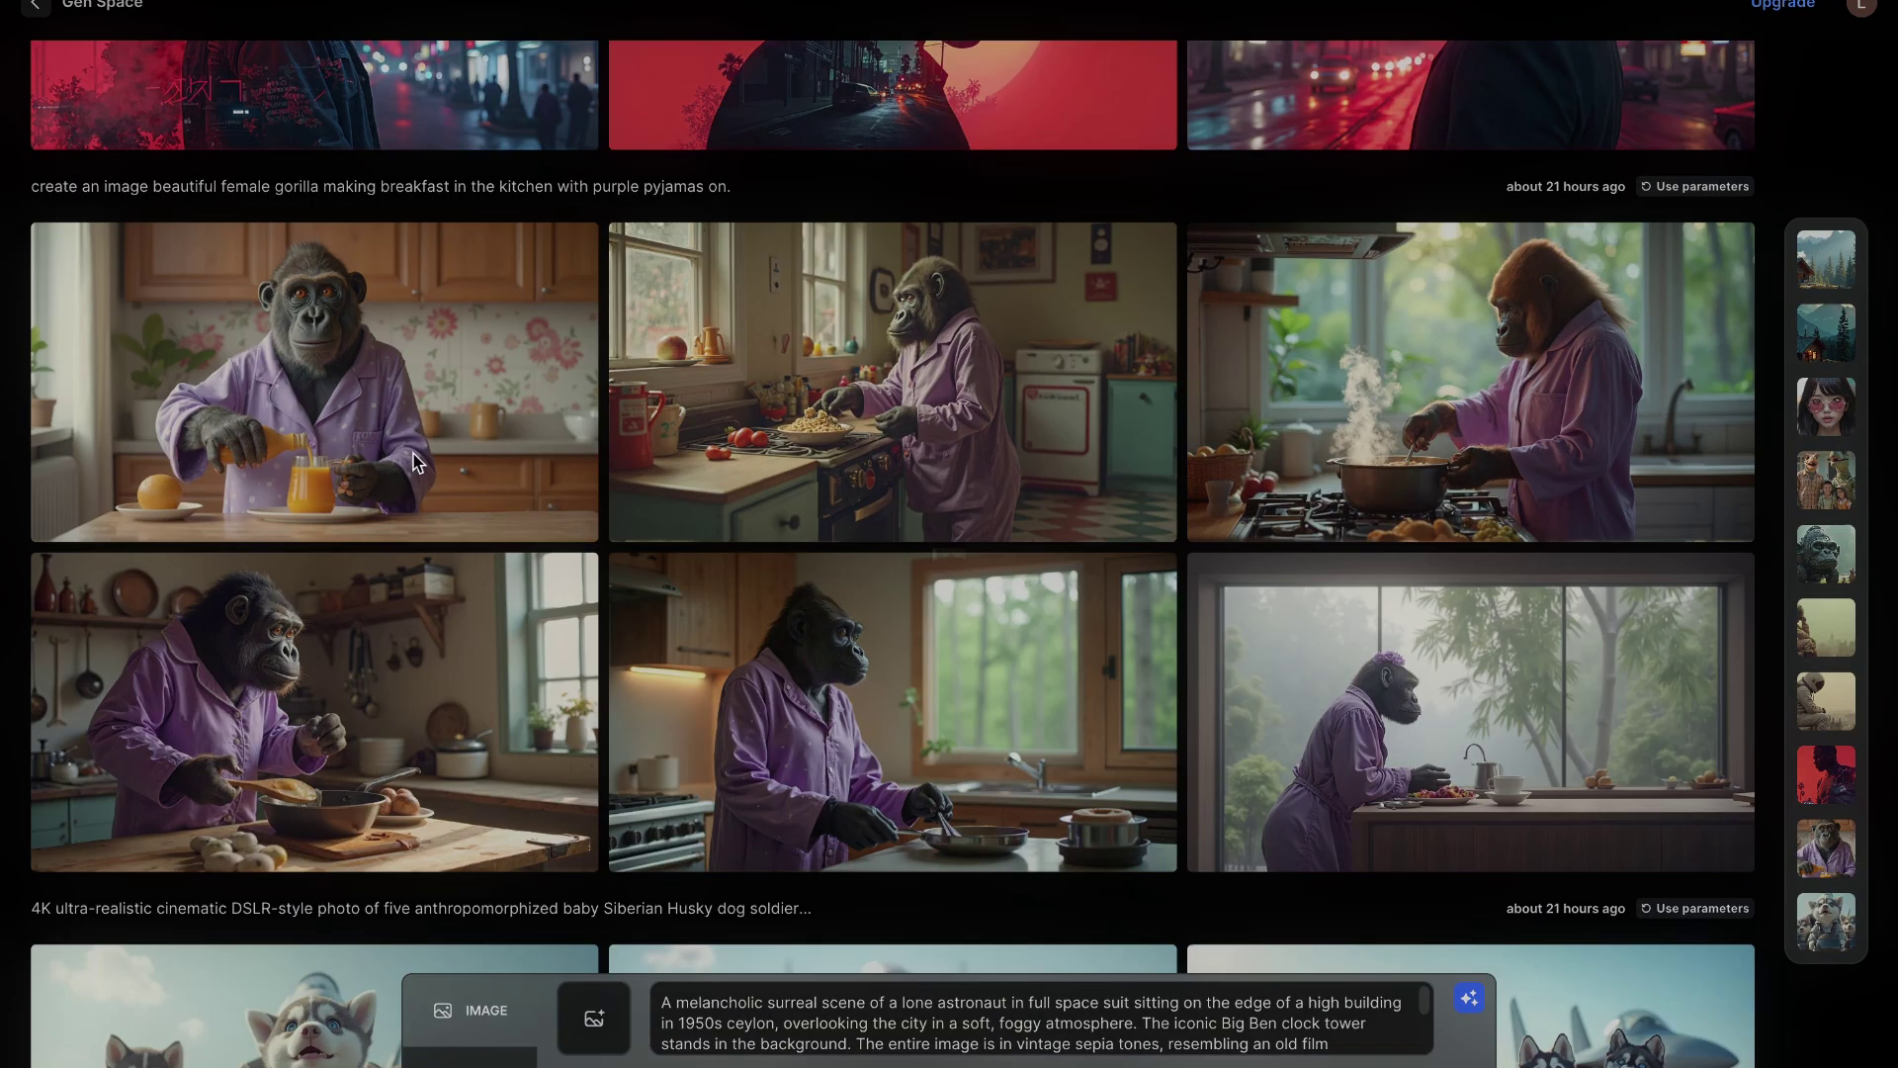
click(416, 462)
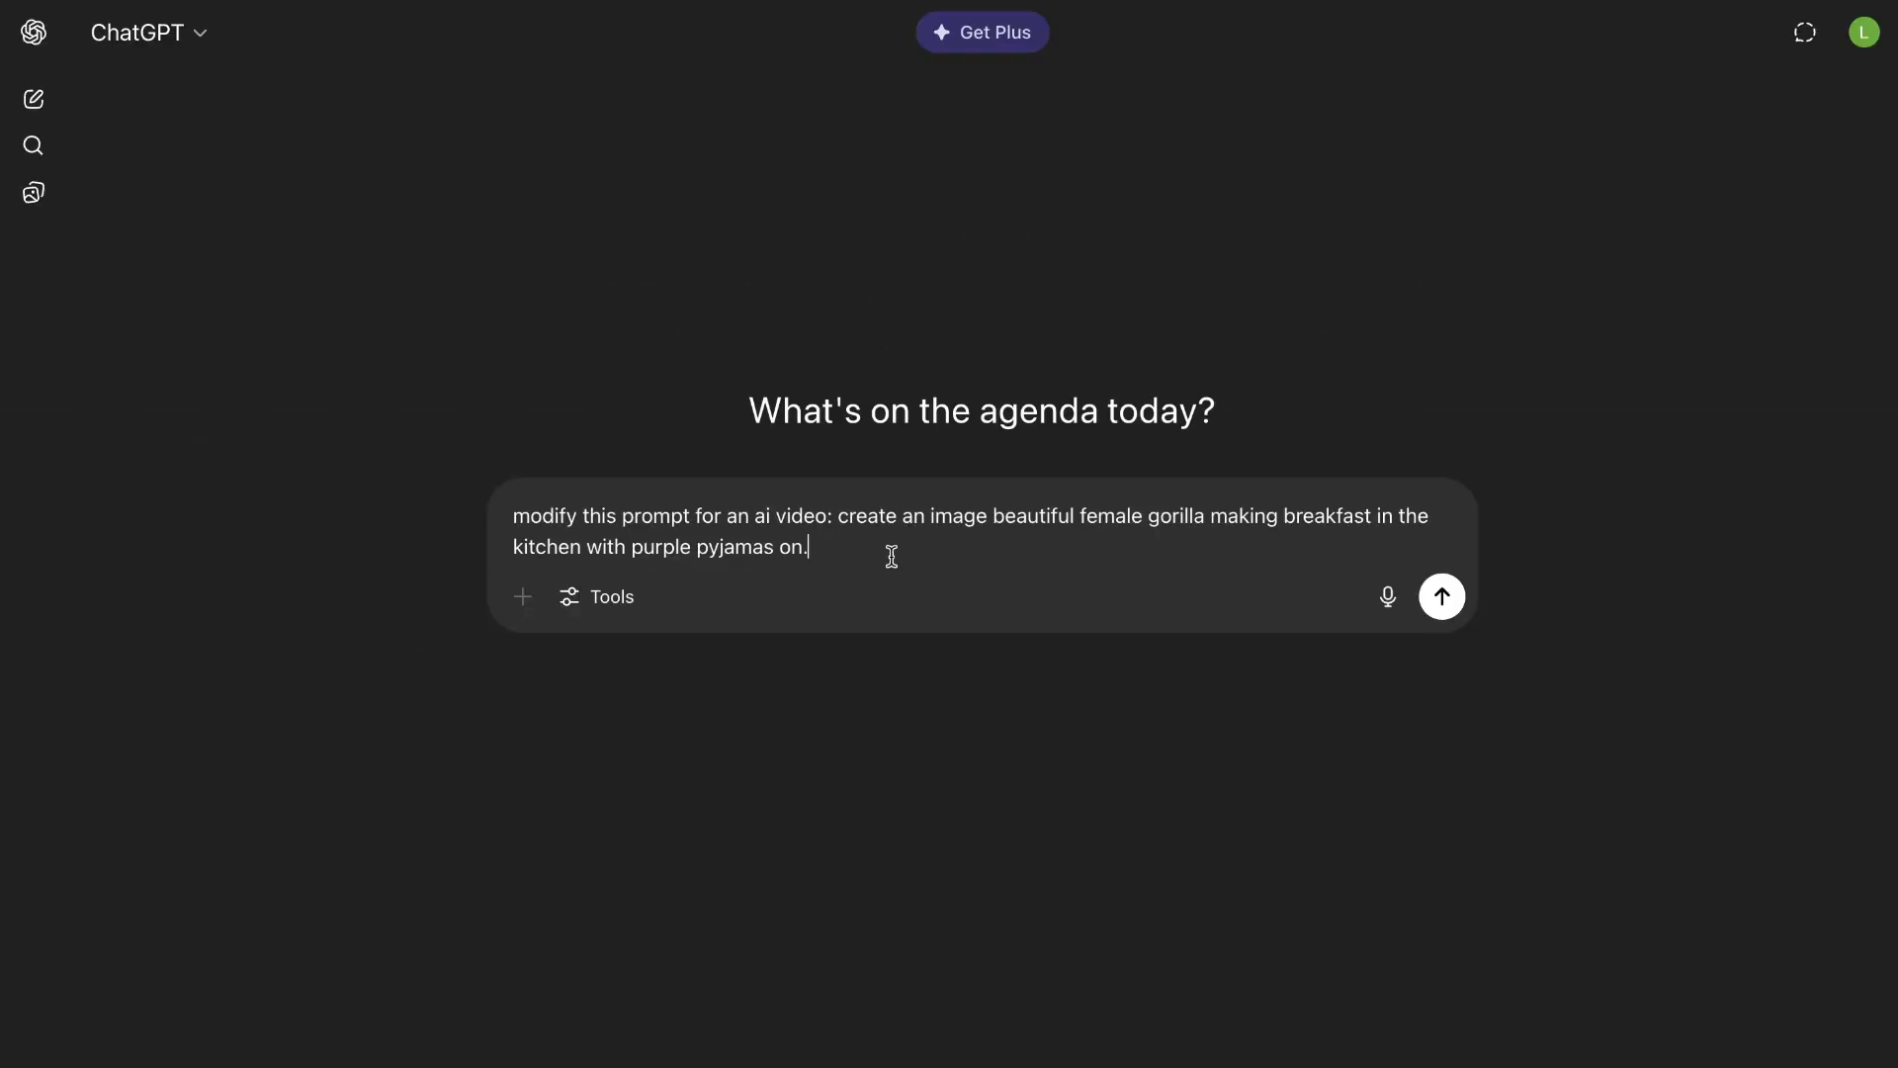
key(Return)
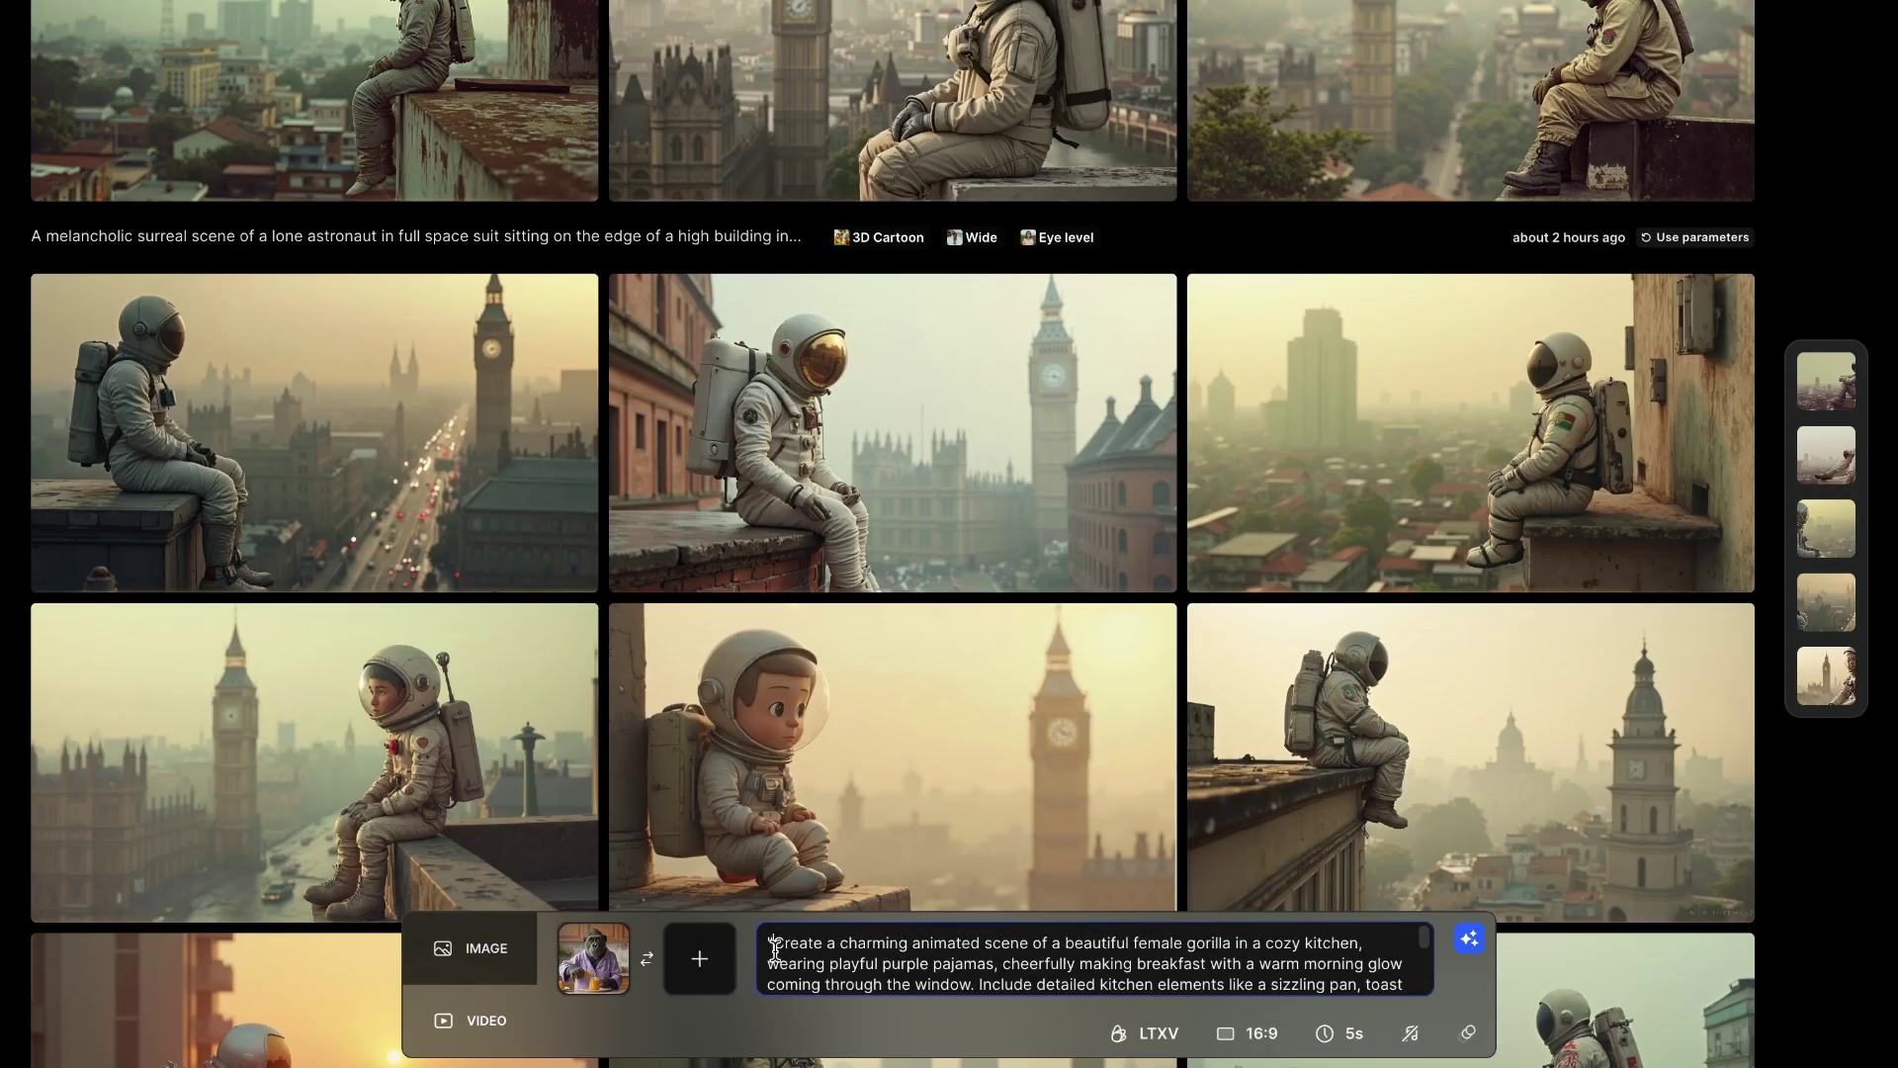
Step: Keep 16:9 and 5-second duration, set the motion intensity, and generate four gorilla videos
scroll(1132, 976, down, 1)
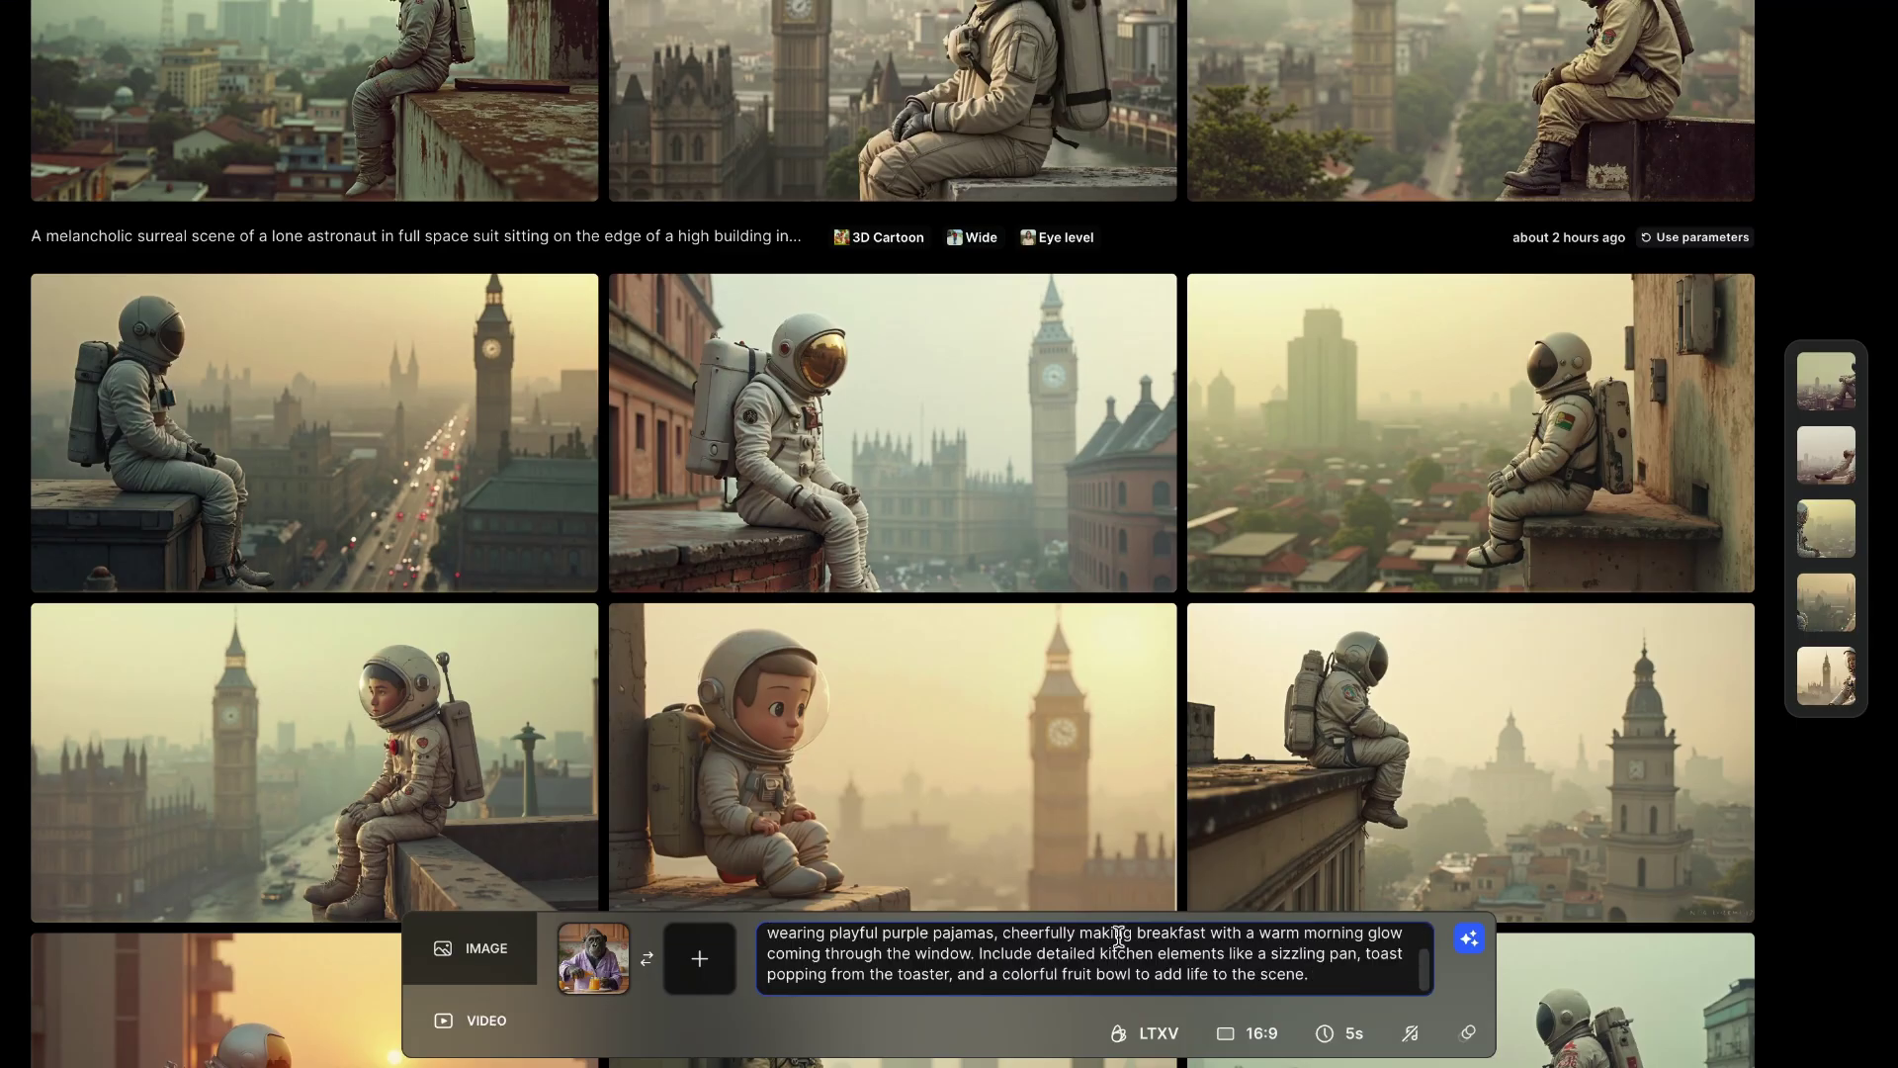
click(1224, 1030)
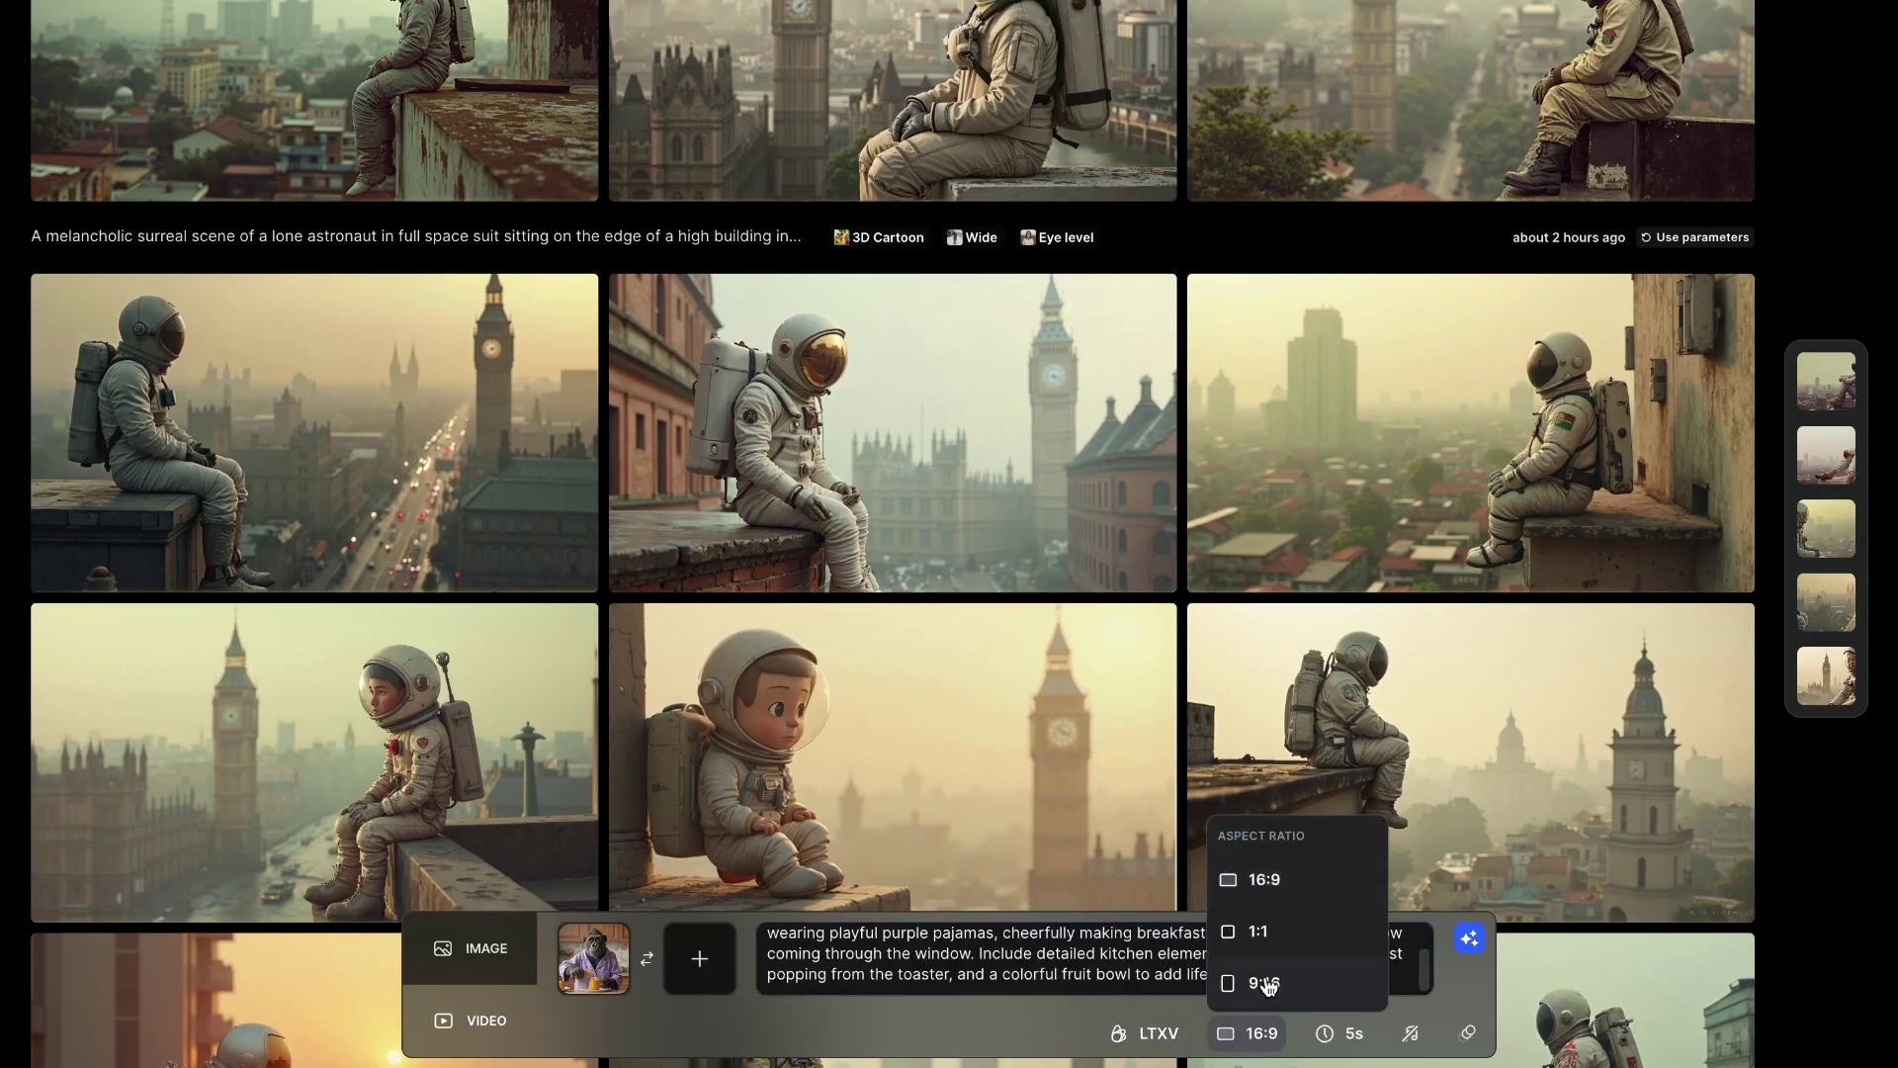
click(1301, 879)
click(1344, 1032)
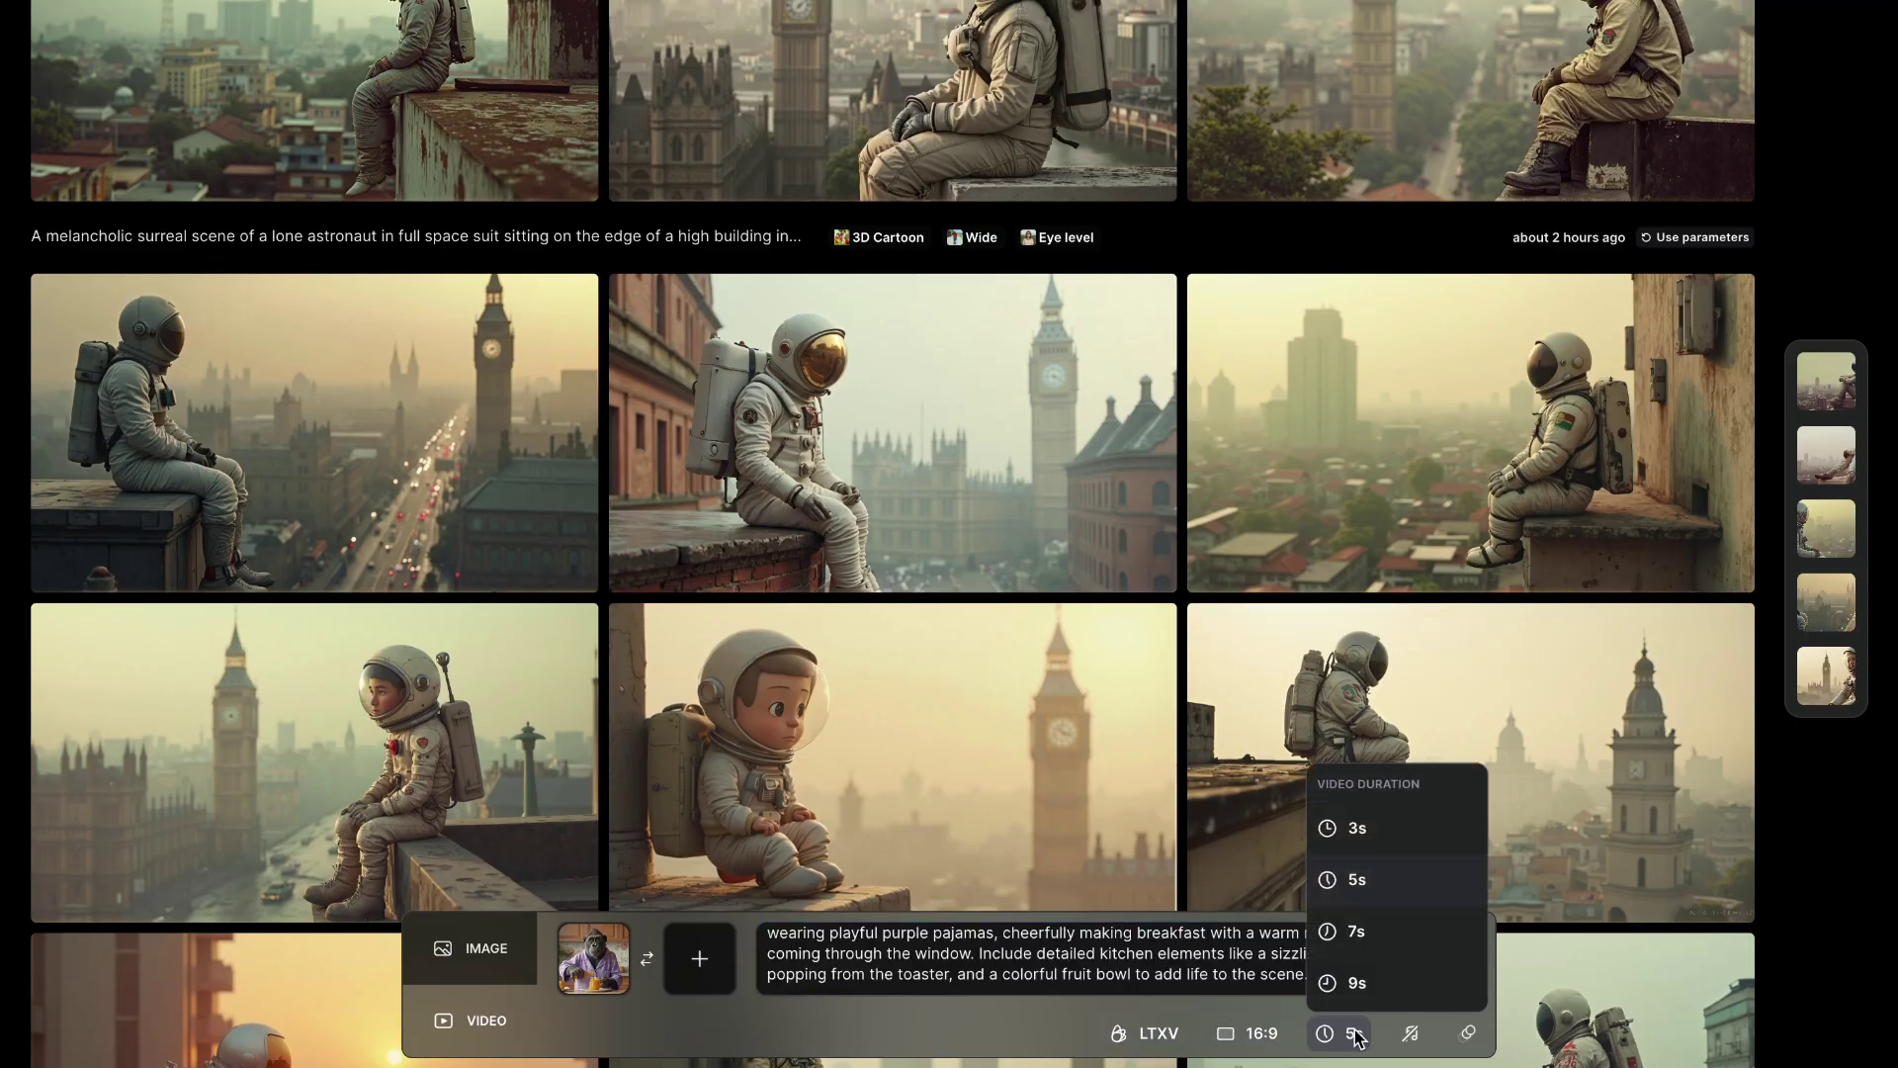
click(1374, 881)
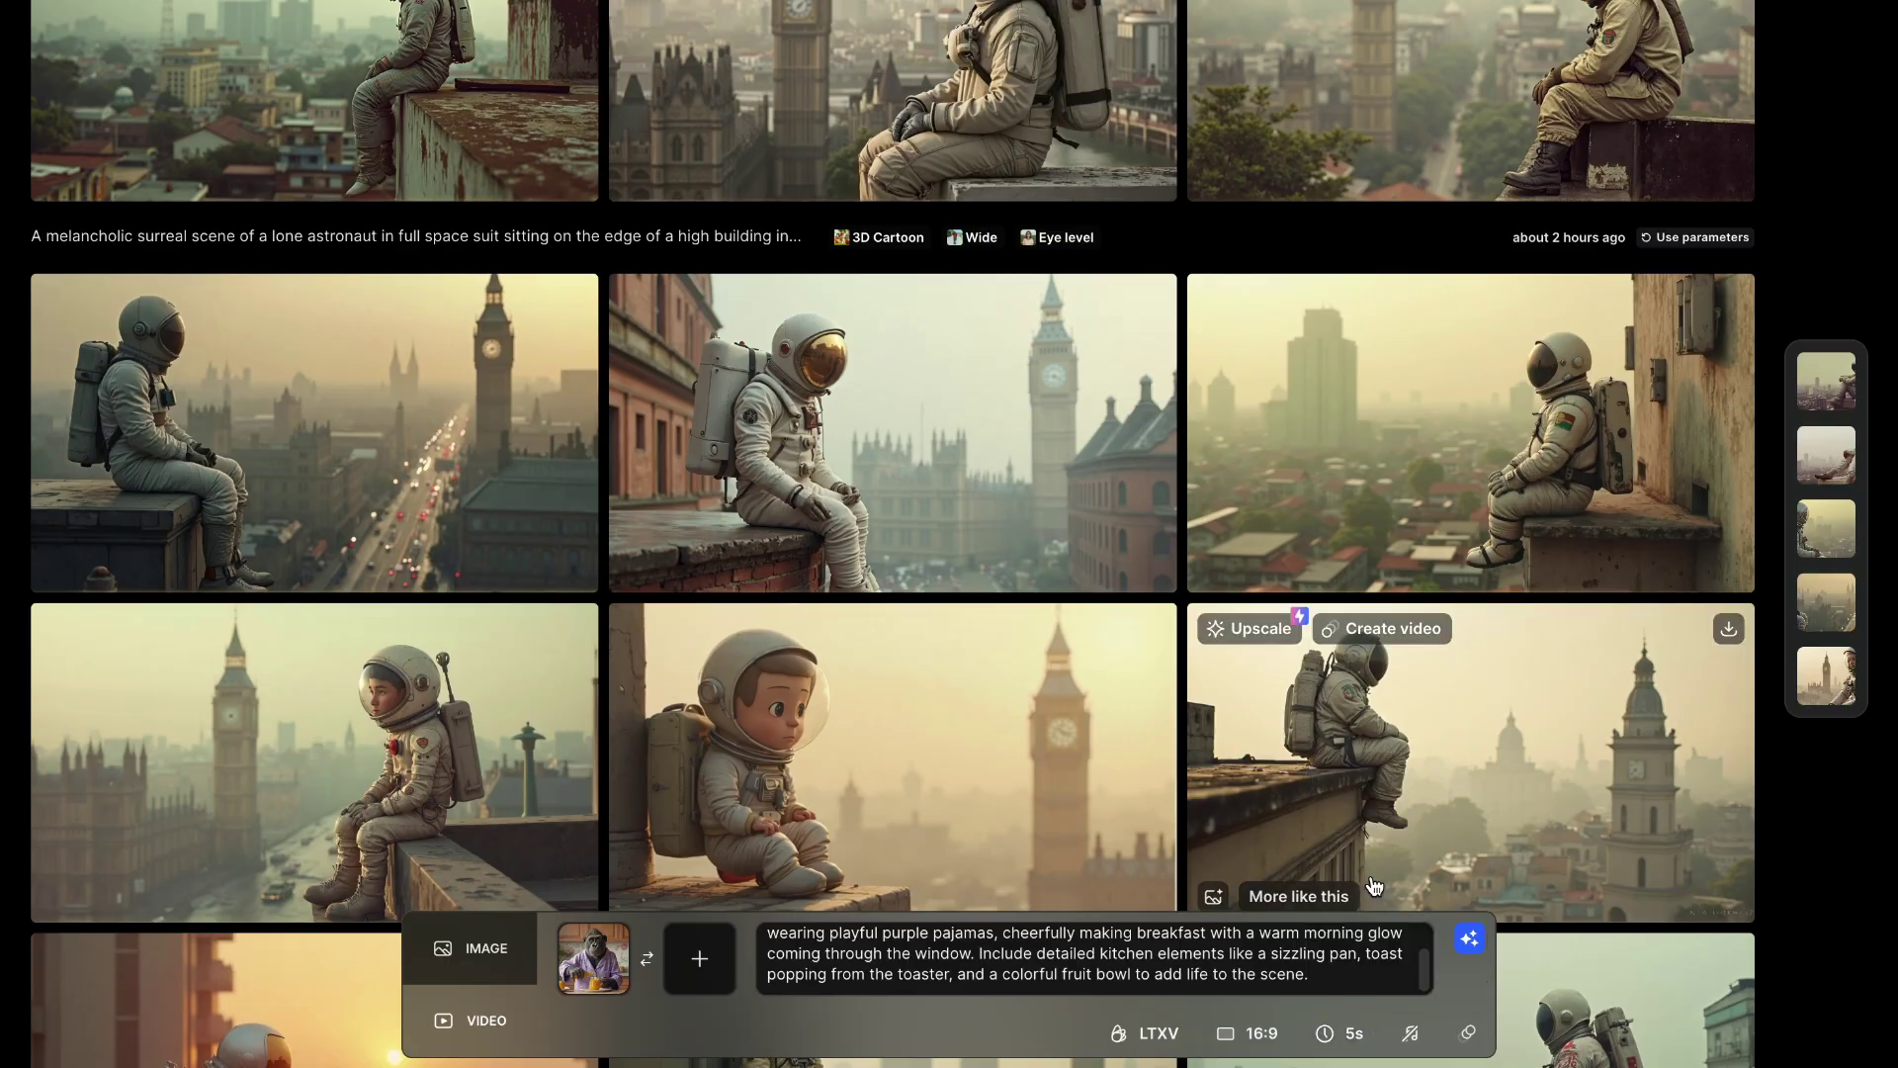
click(1469, 1033)
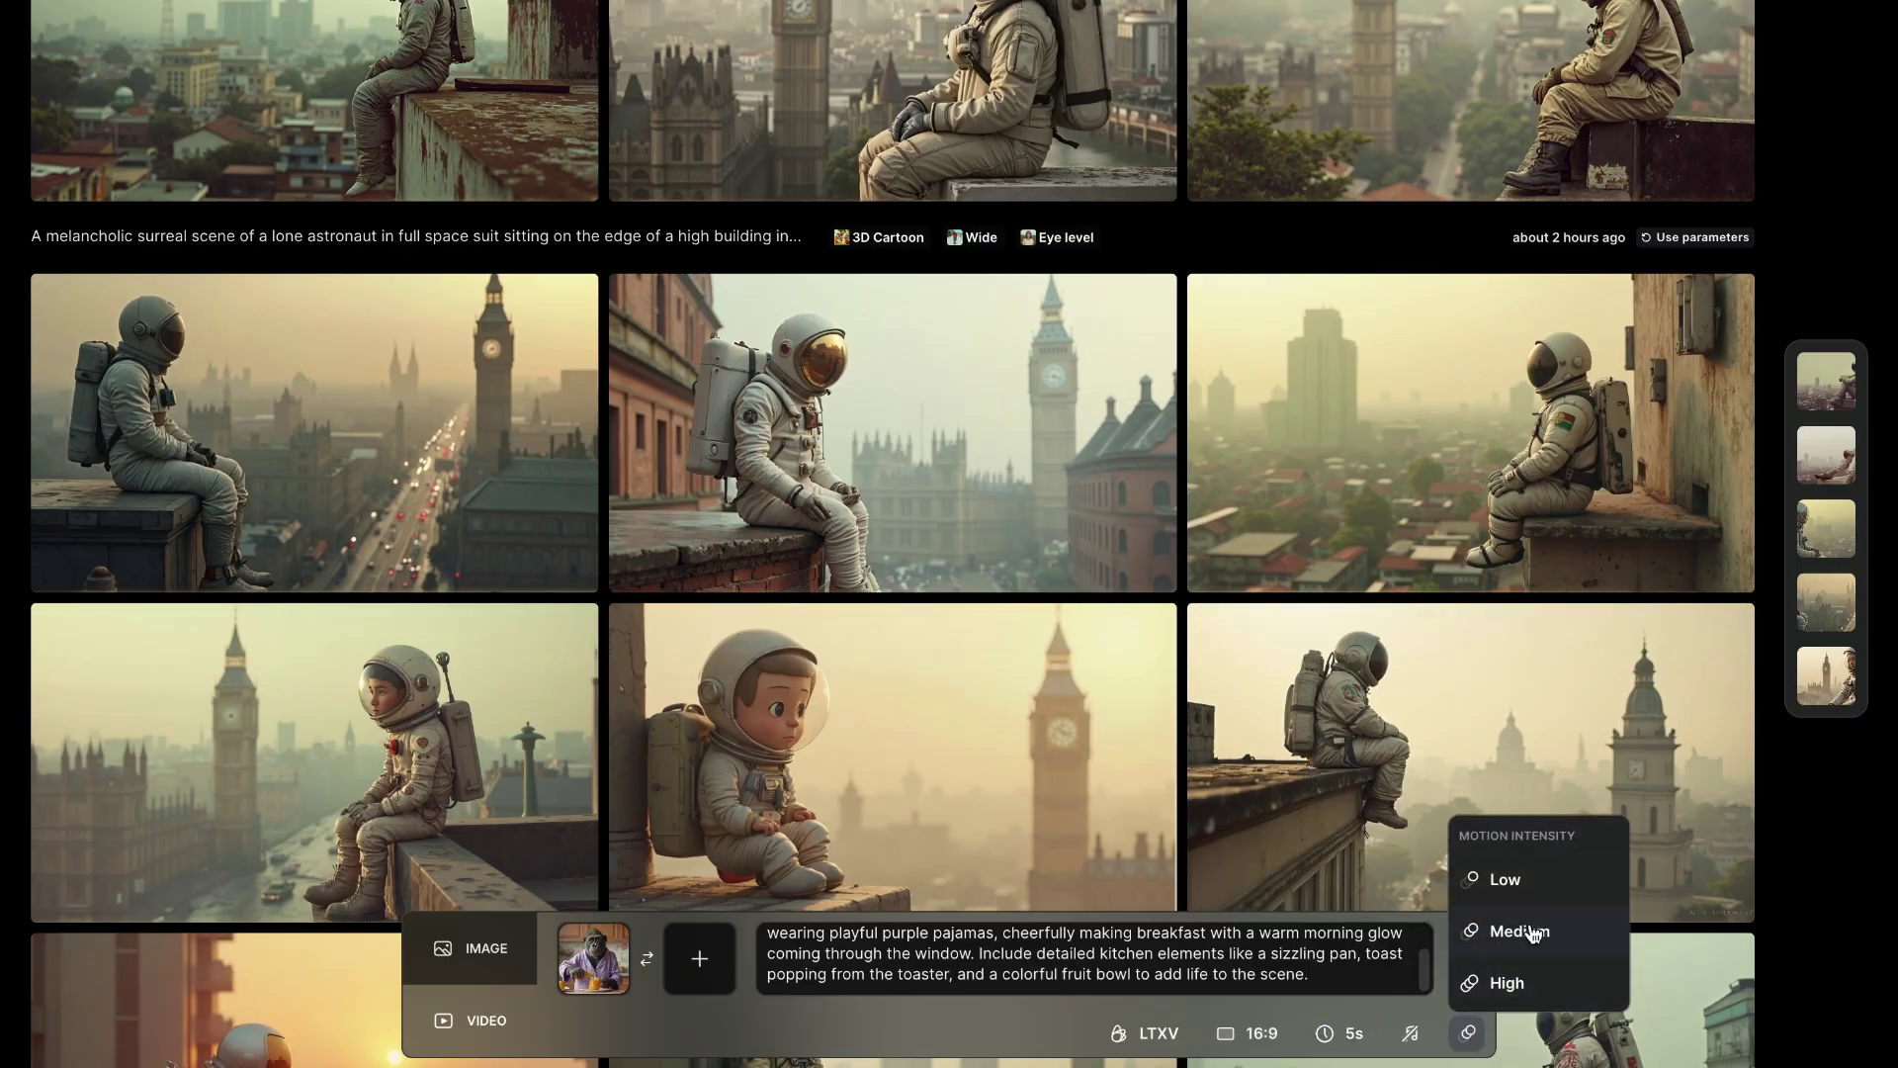
click(1510, 898)
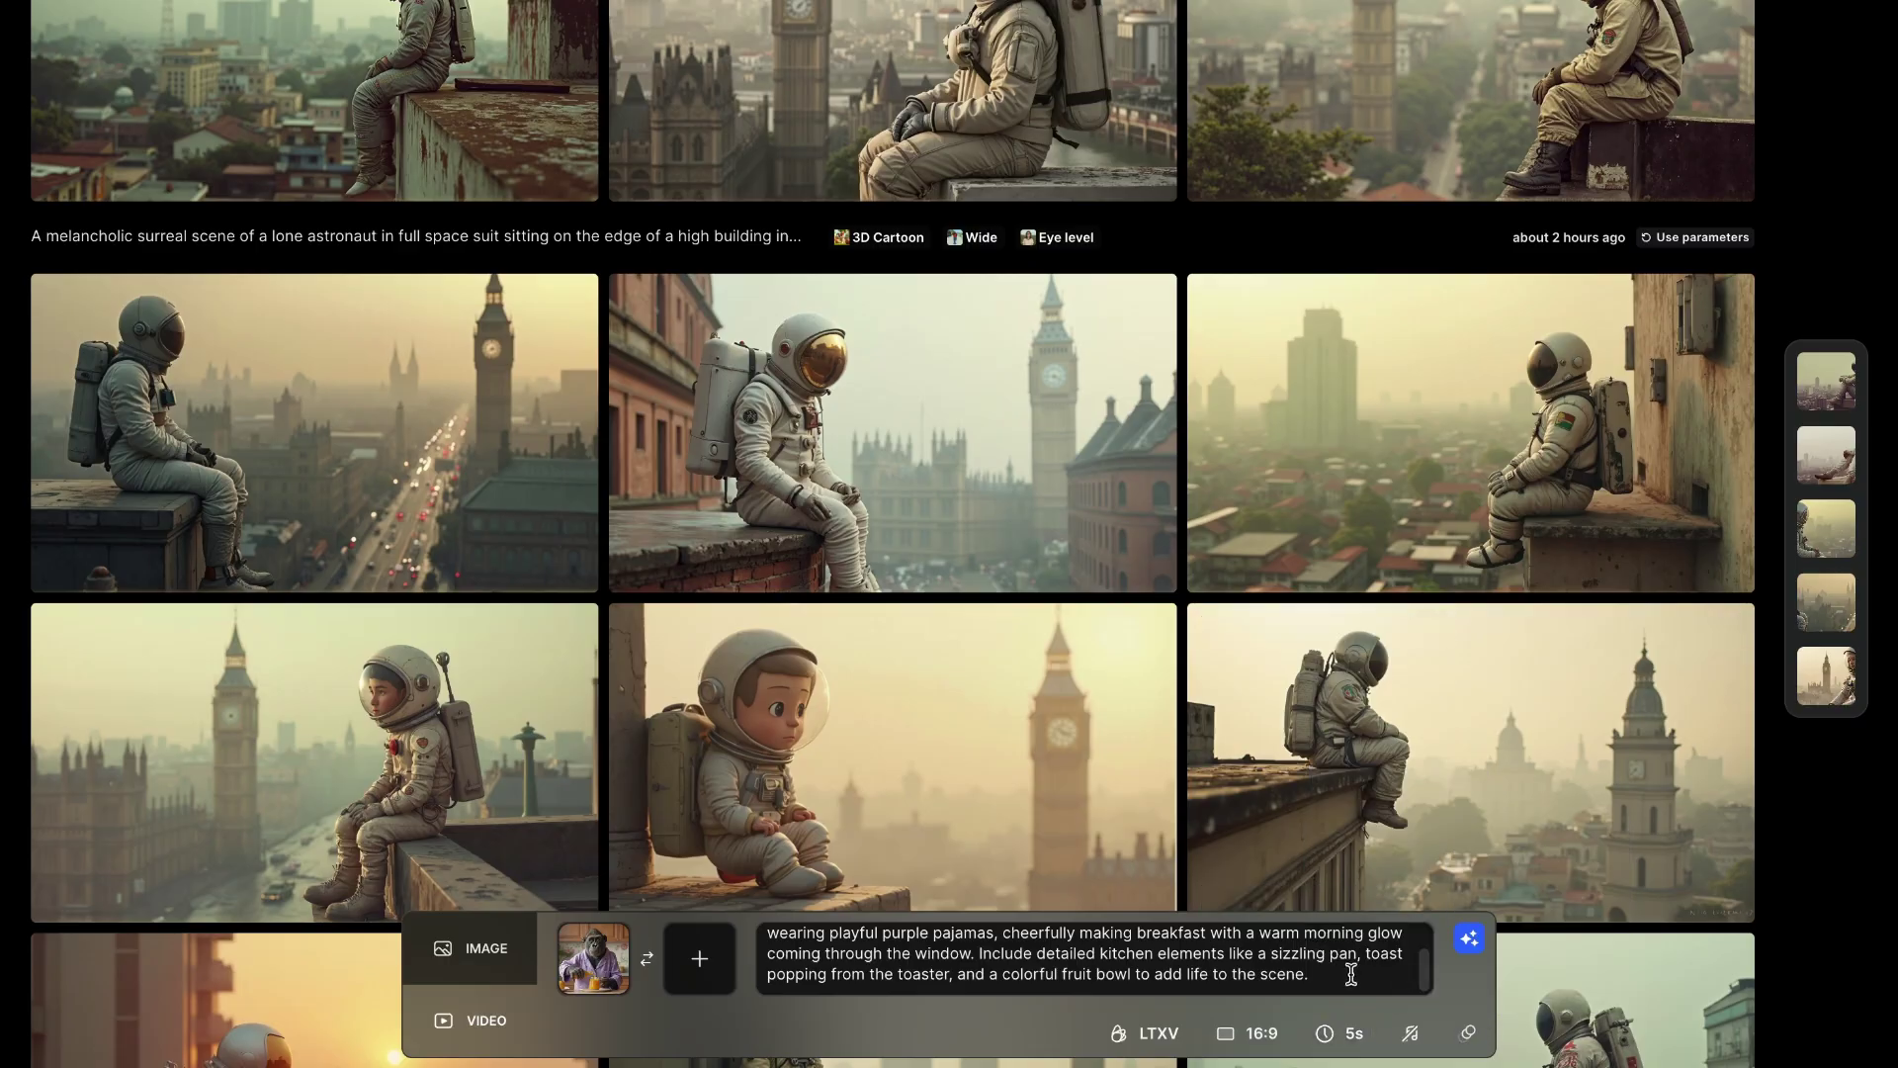
click(1467, 940)
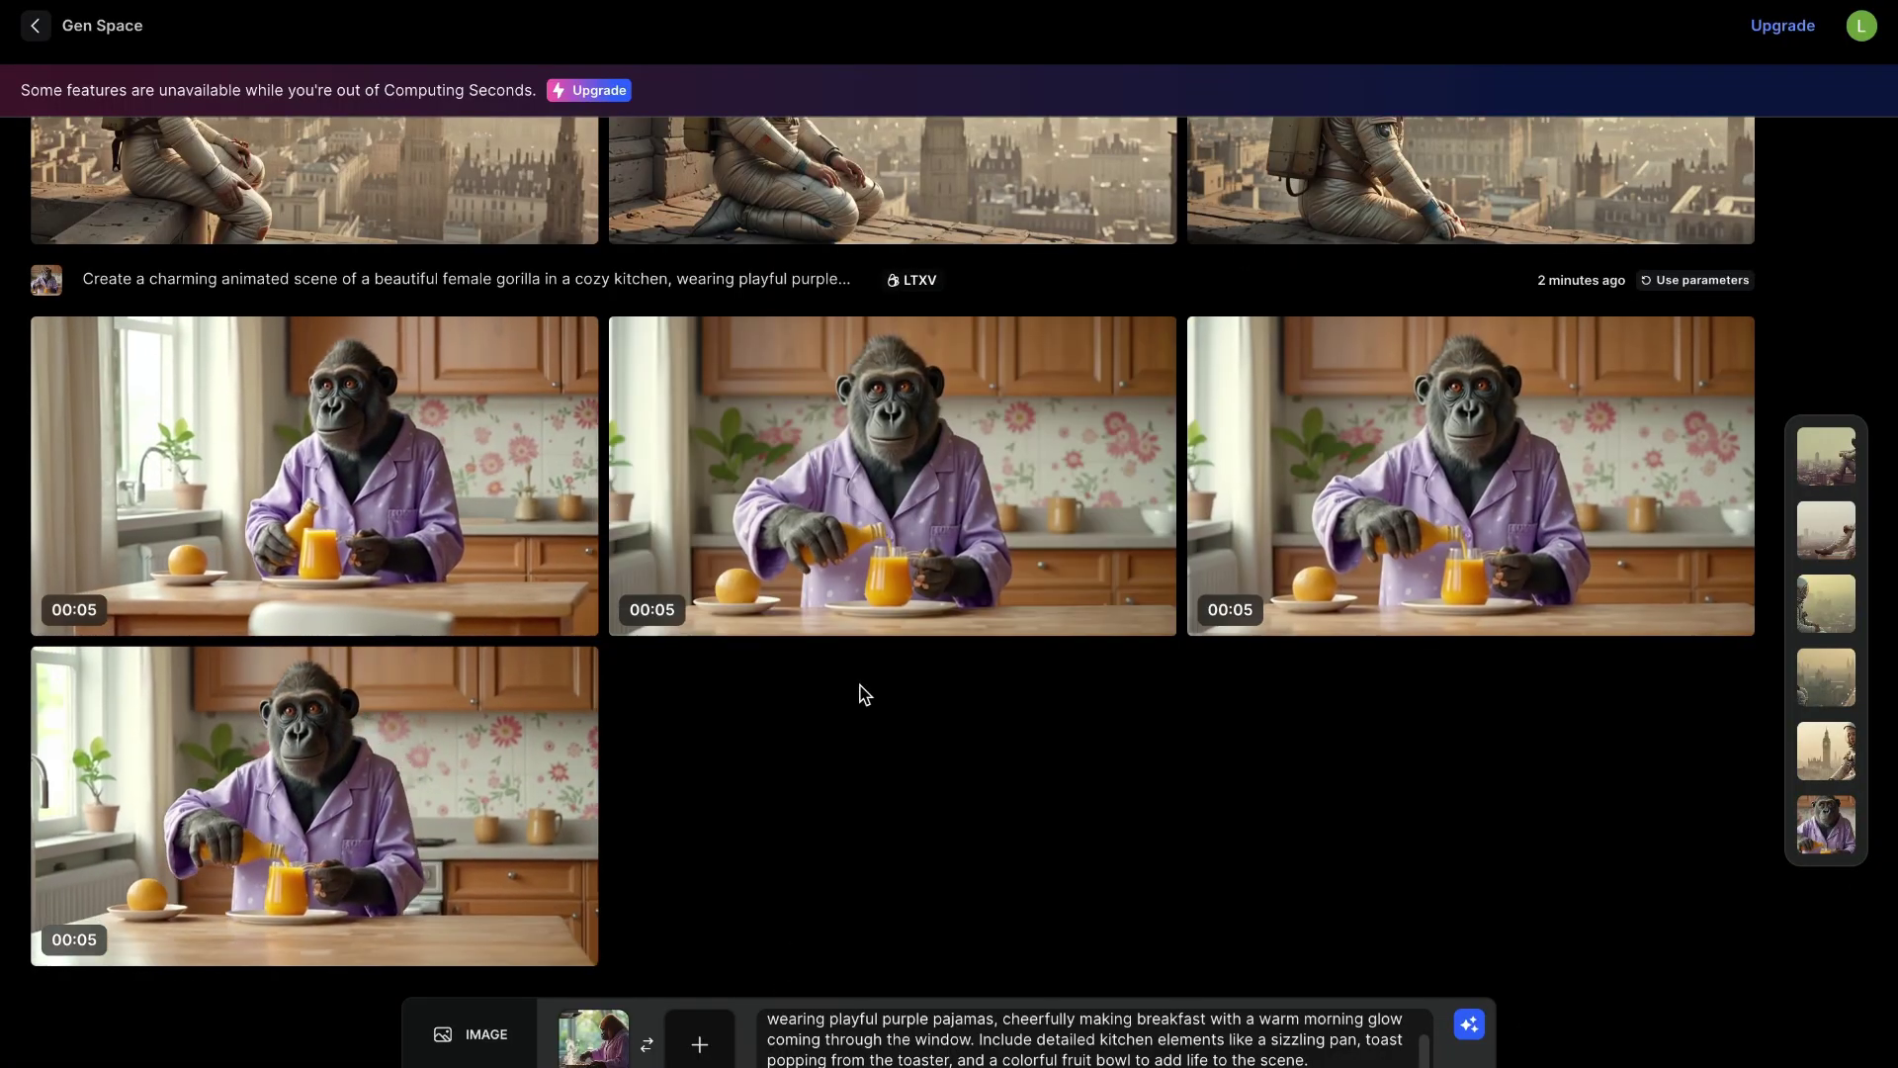
Step: Play the second gorilla breakfast video
click(861, 594)
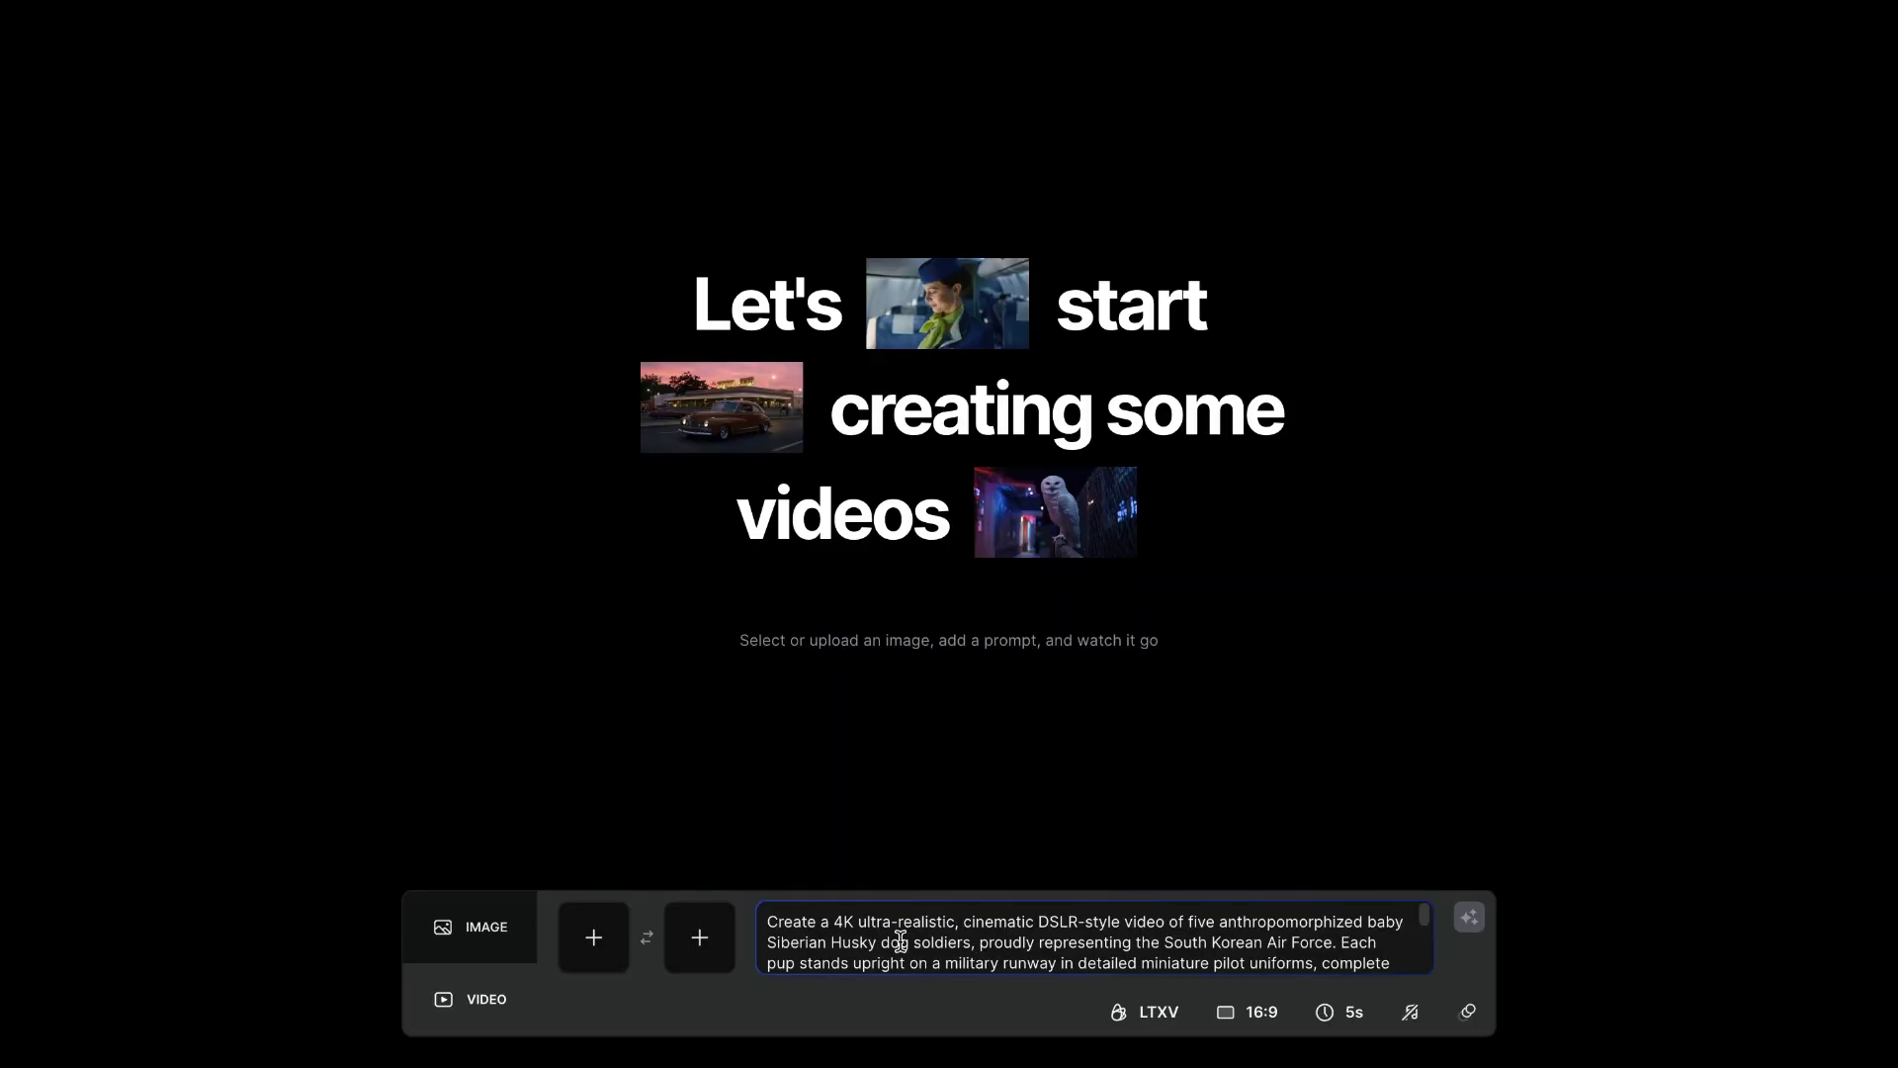
Step: Replace the prompt with the husky Air Force pups prompt, removing its leading quote mark
key(ctrl+a)
key(BackSpace)
key(ctrl+v)
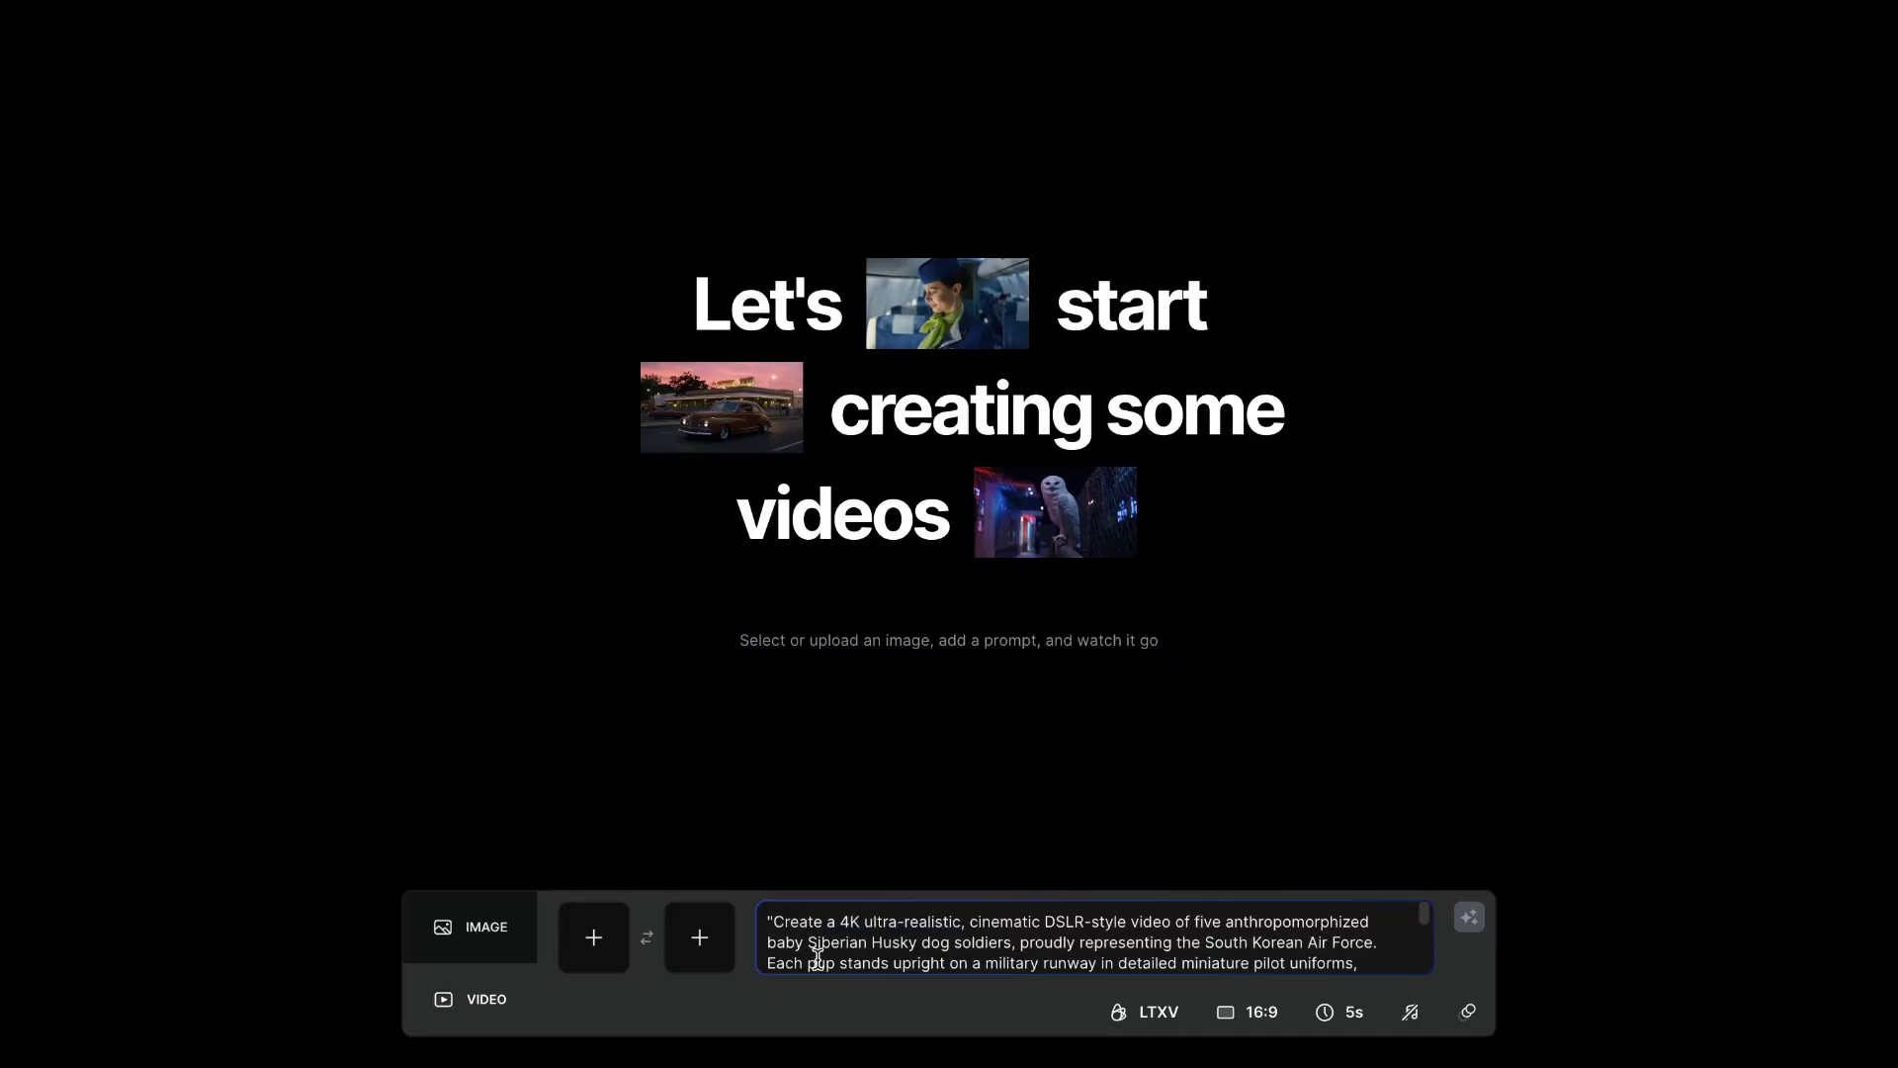
click(773, 921)
key(BackSpace)
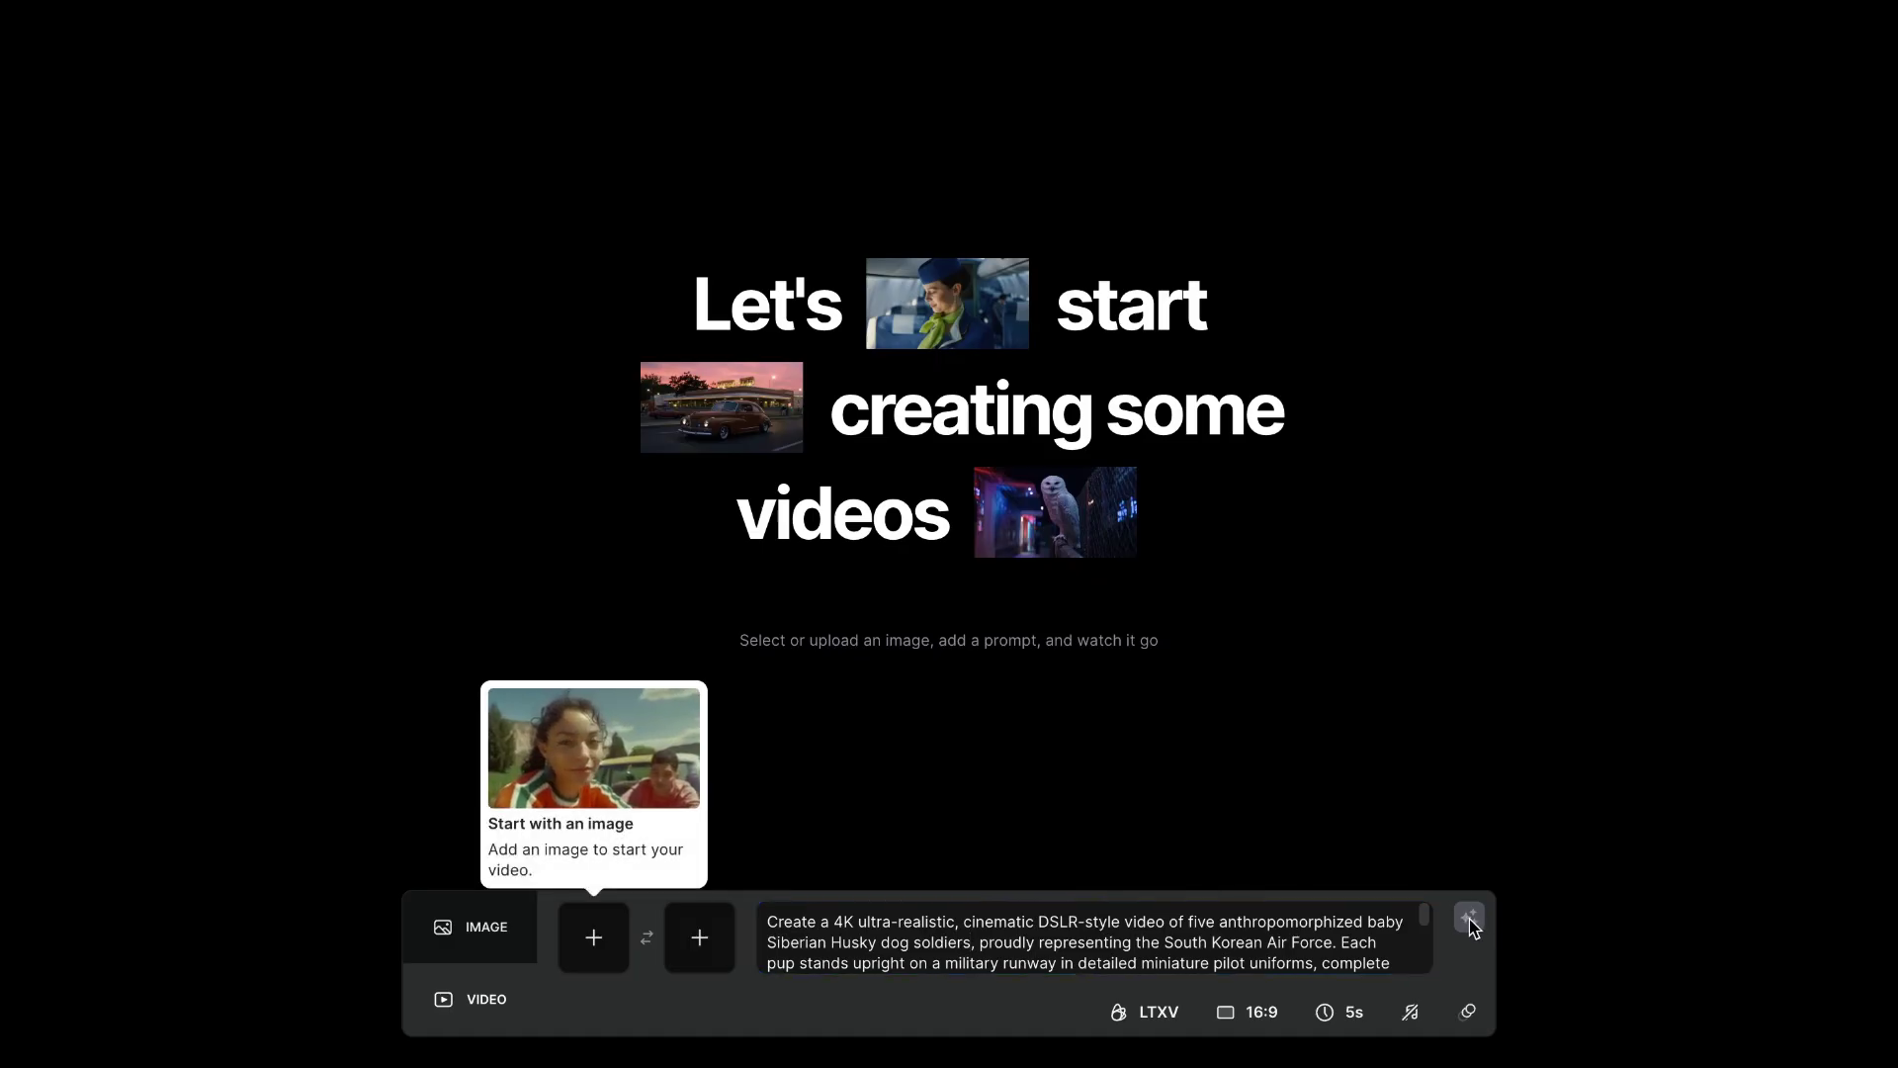
Step: Preview the top-middle husky image and set a husky image as the video's starting frame
click(506, 790)
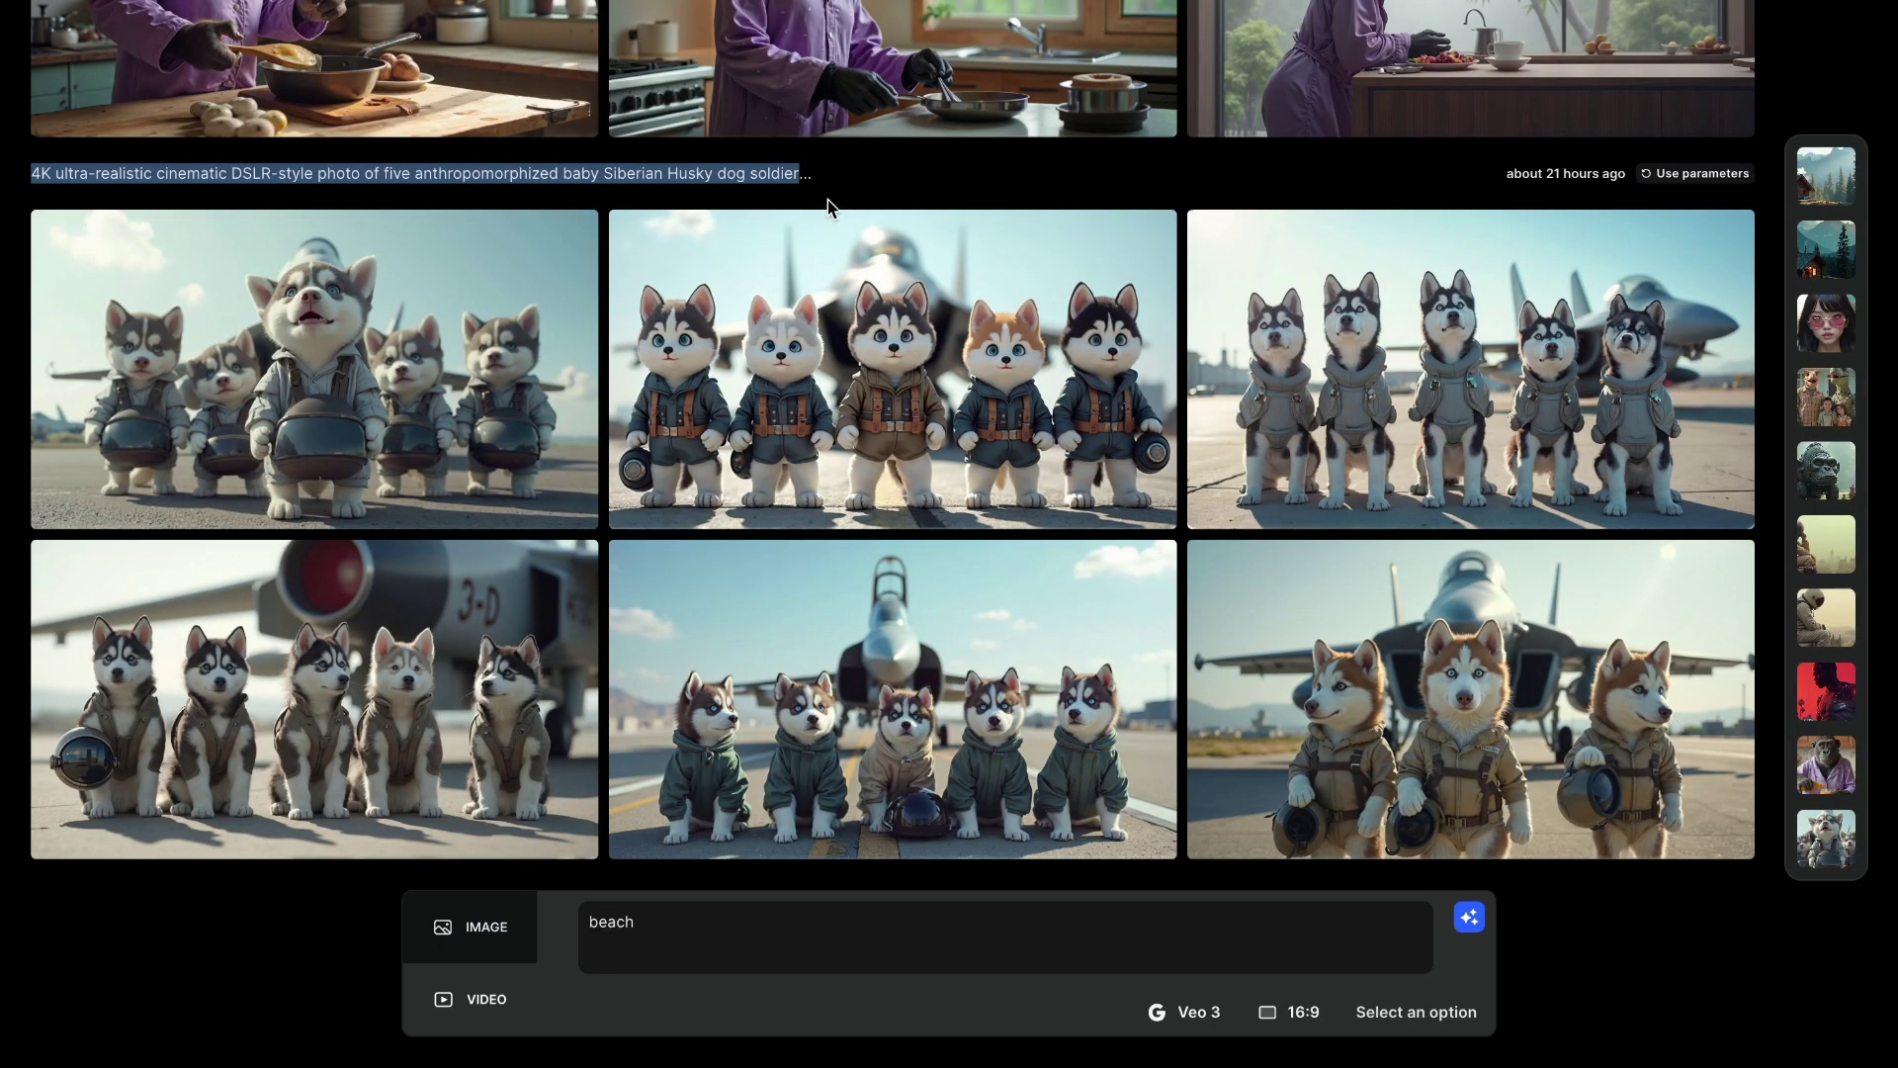
mouse_move(987, 671)
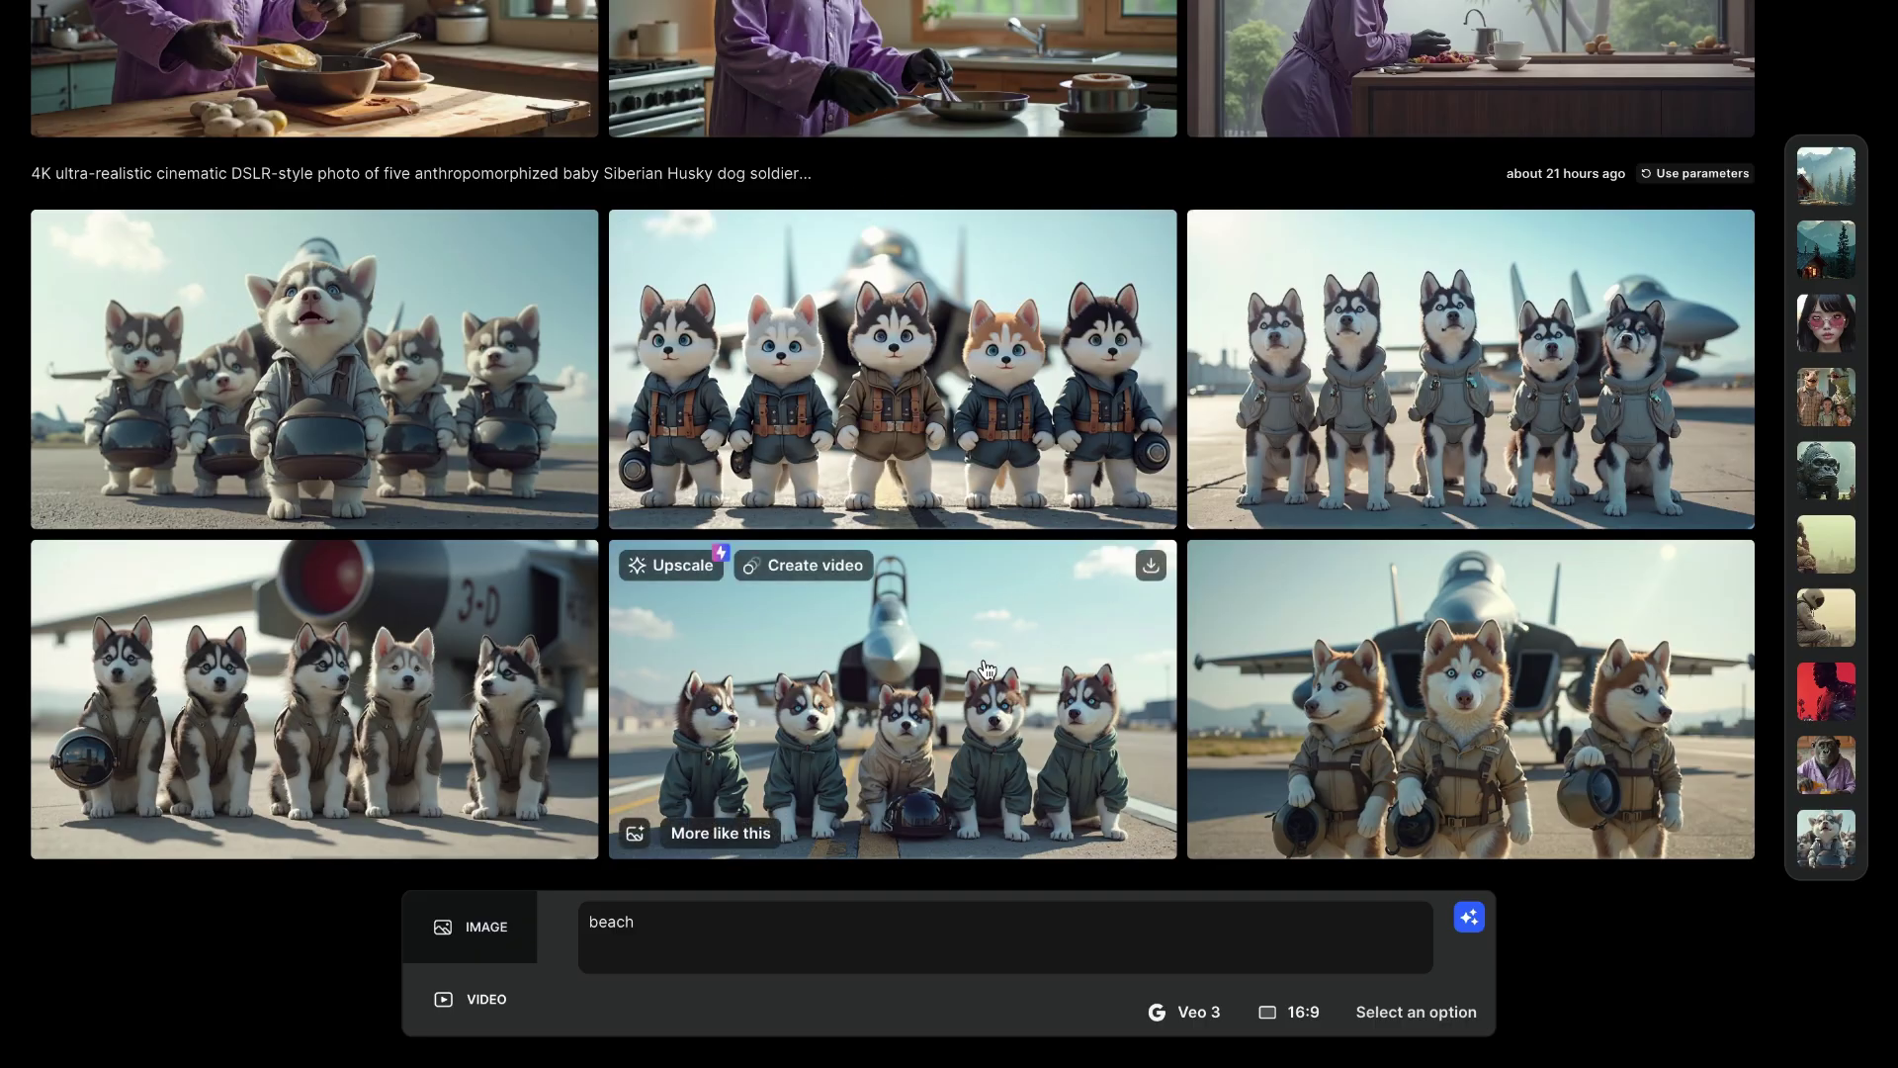
click(928, 425)
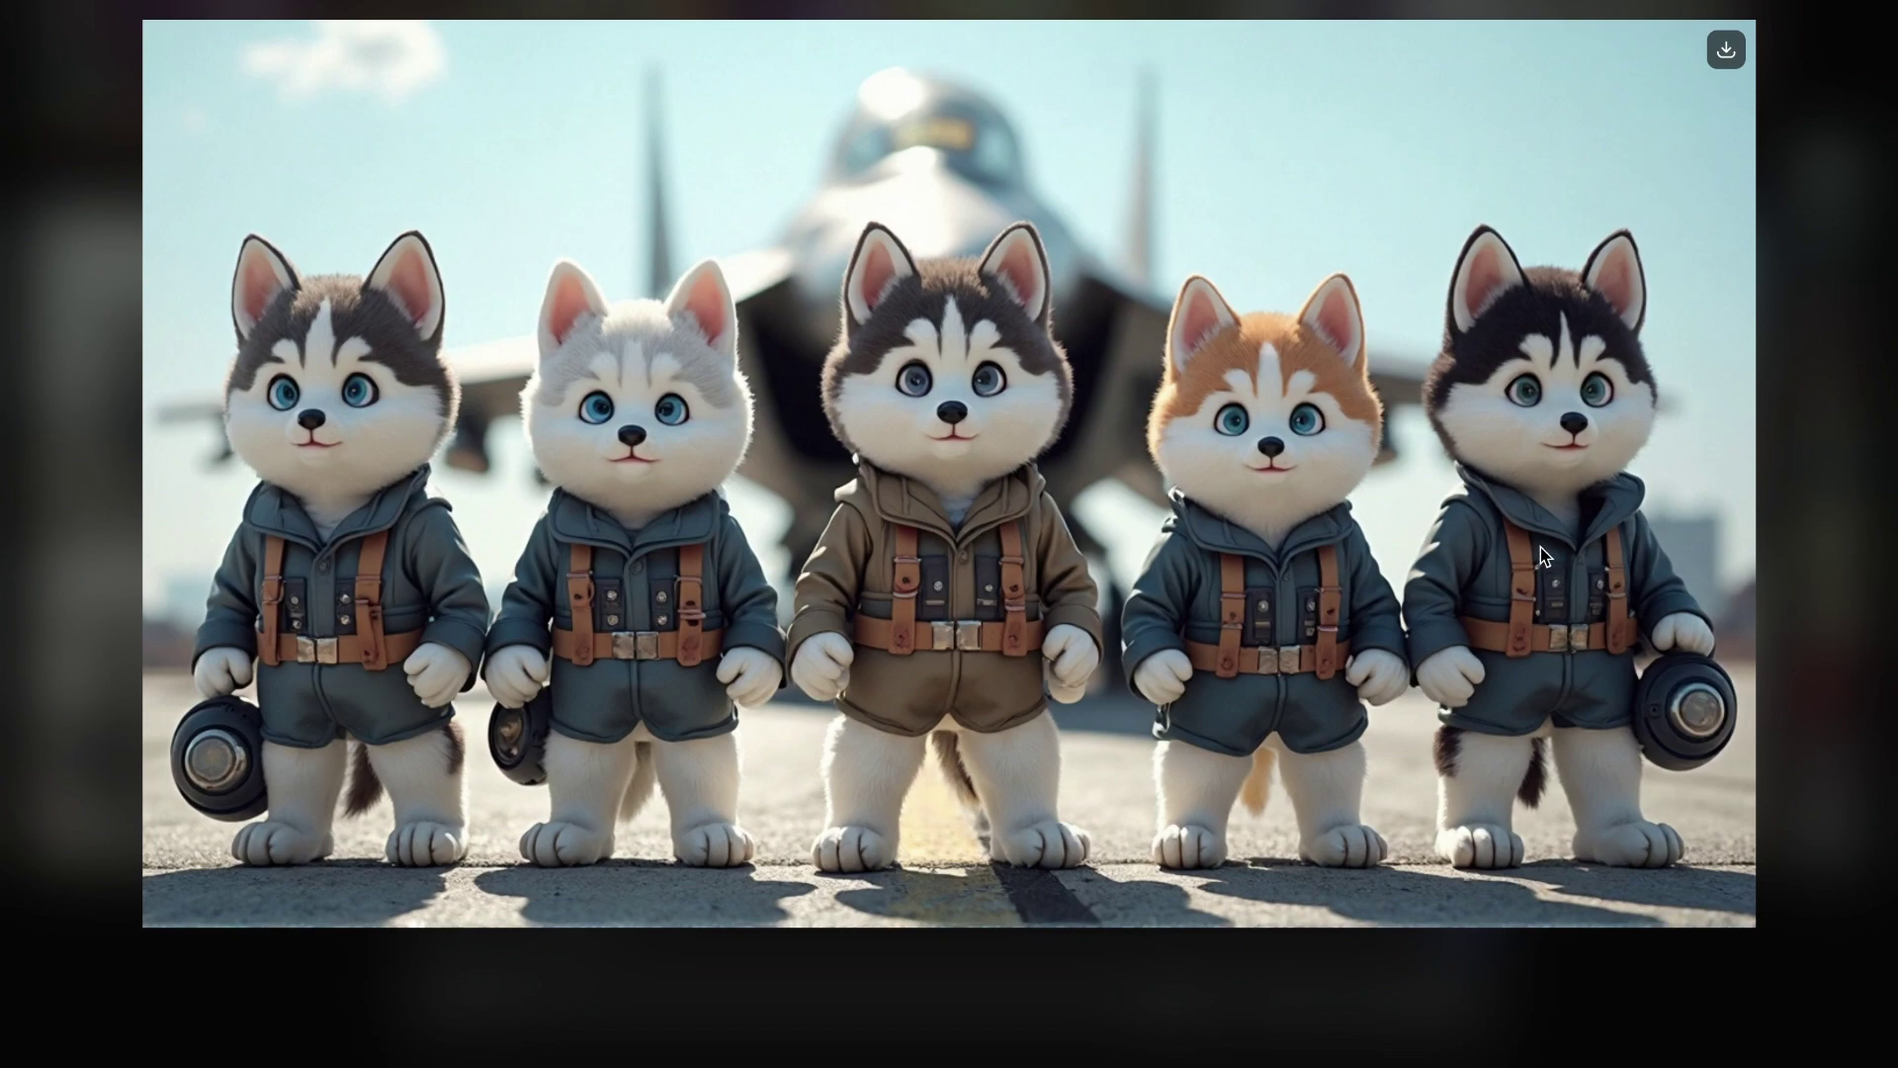
click(1763, 473)
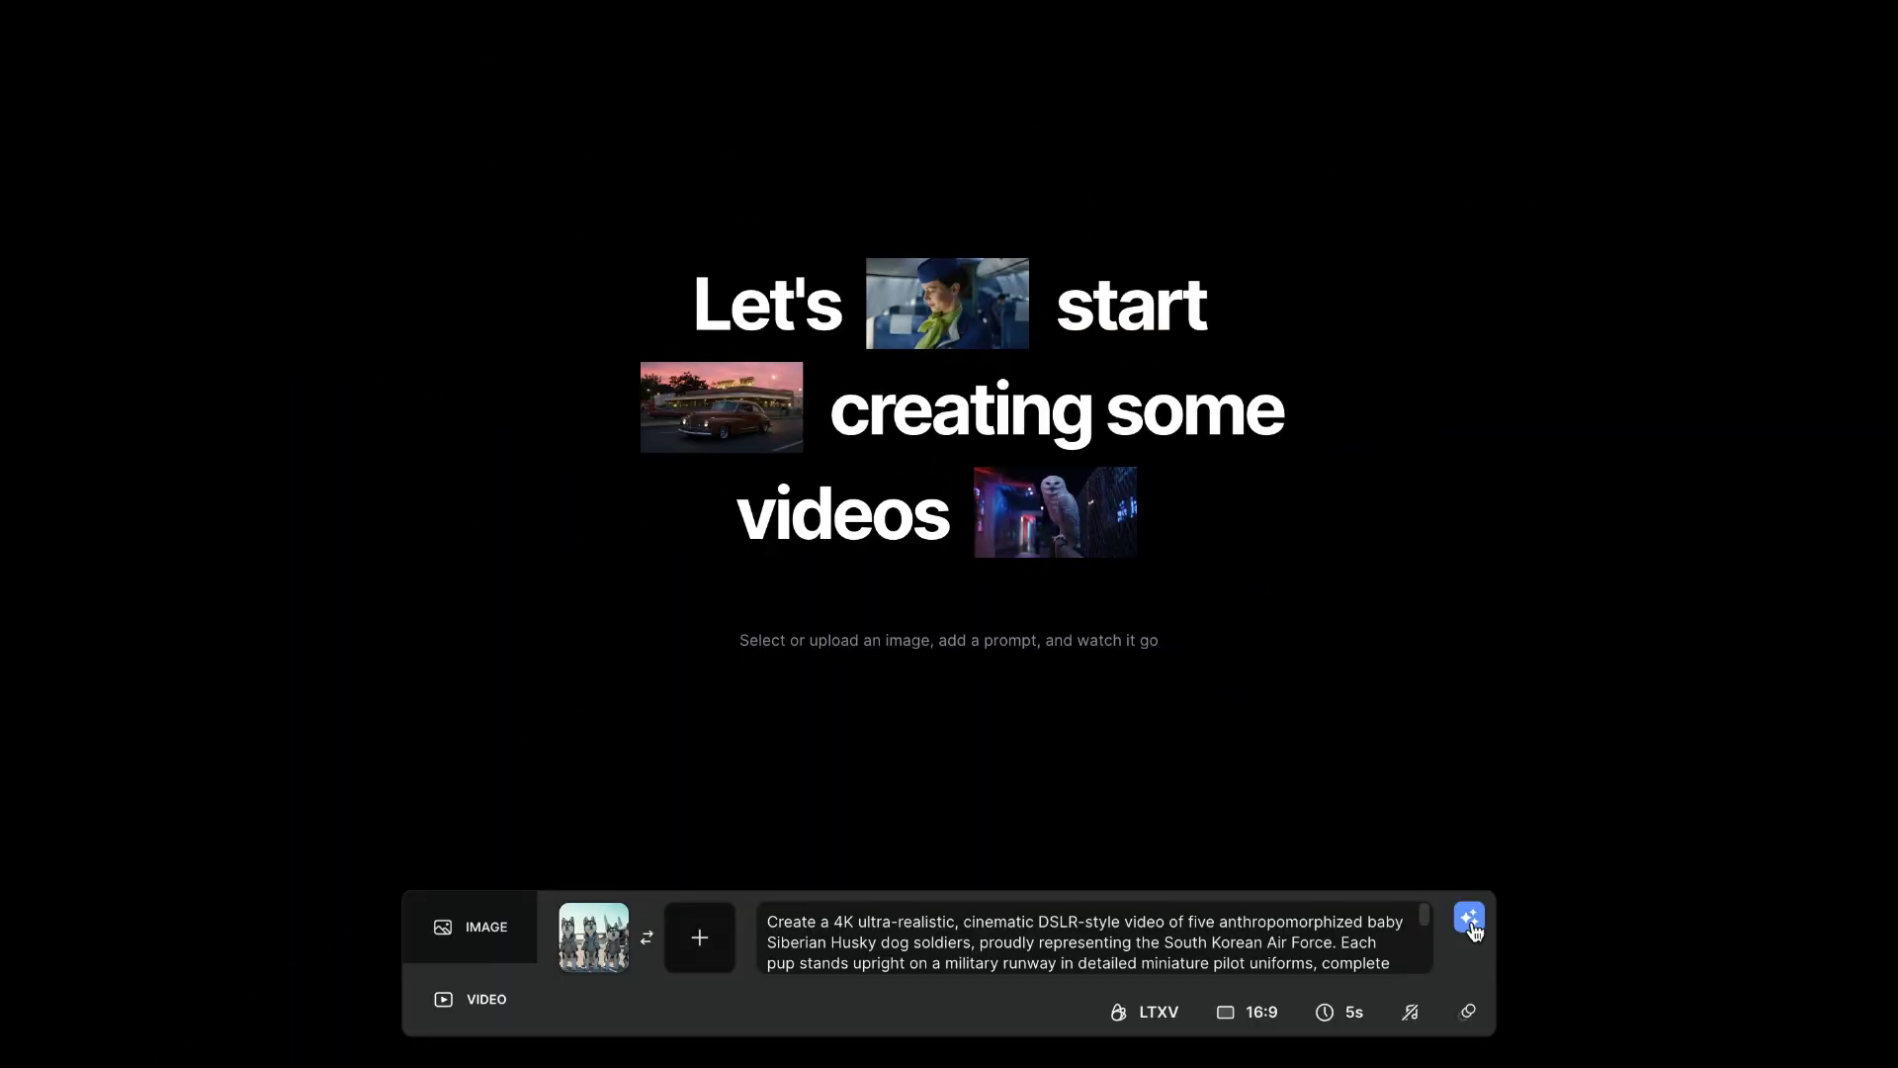
Step: Generate four 5-second husky pilot videos from the image and prompt
click(1470, 919)
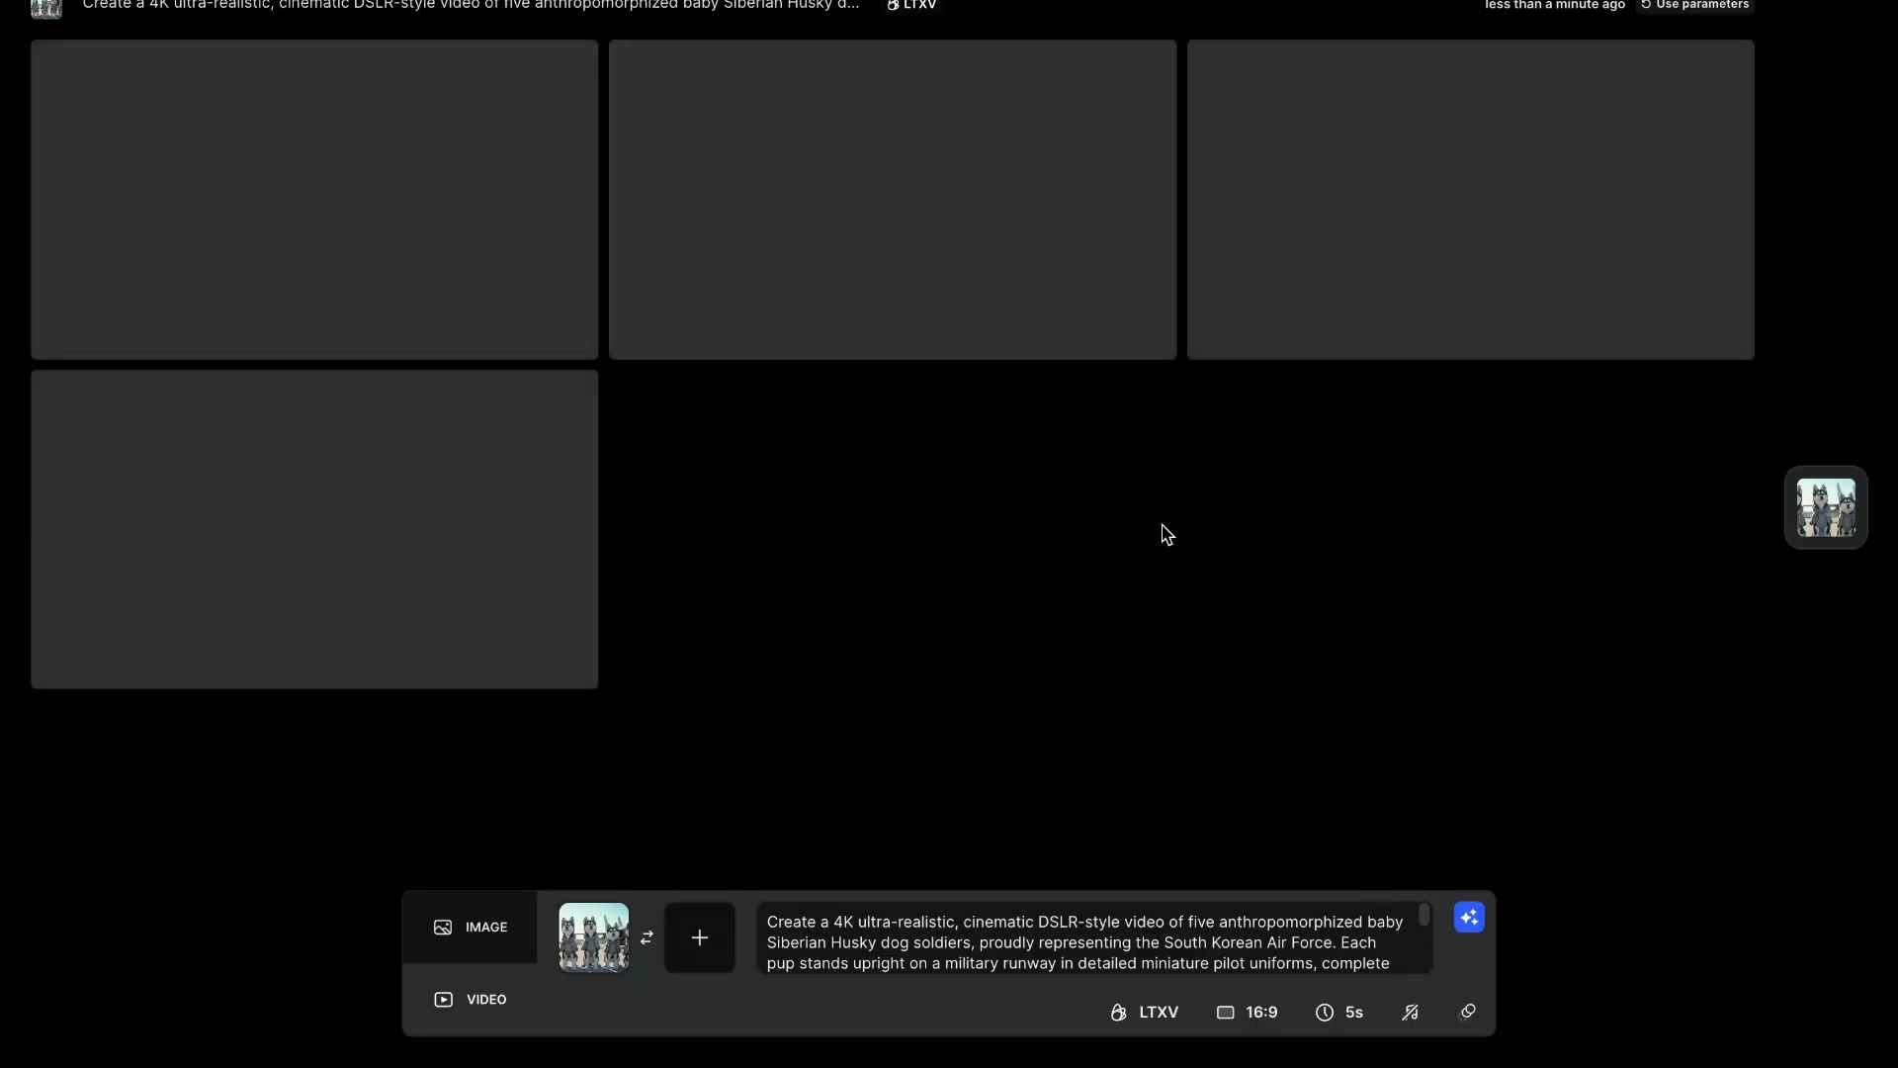
mouse_move(922, 342)
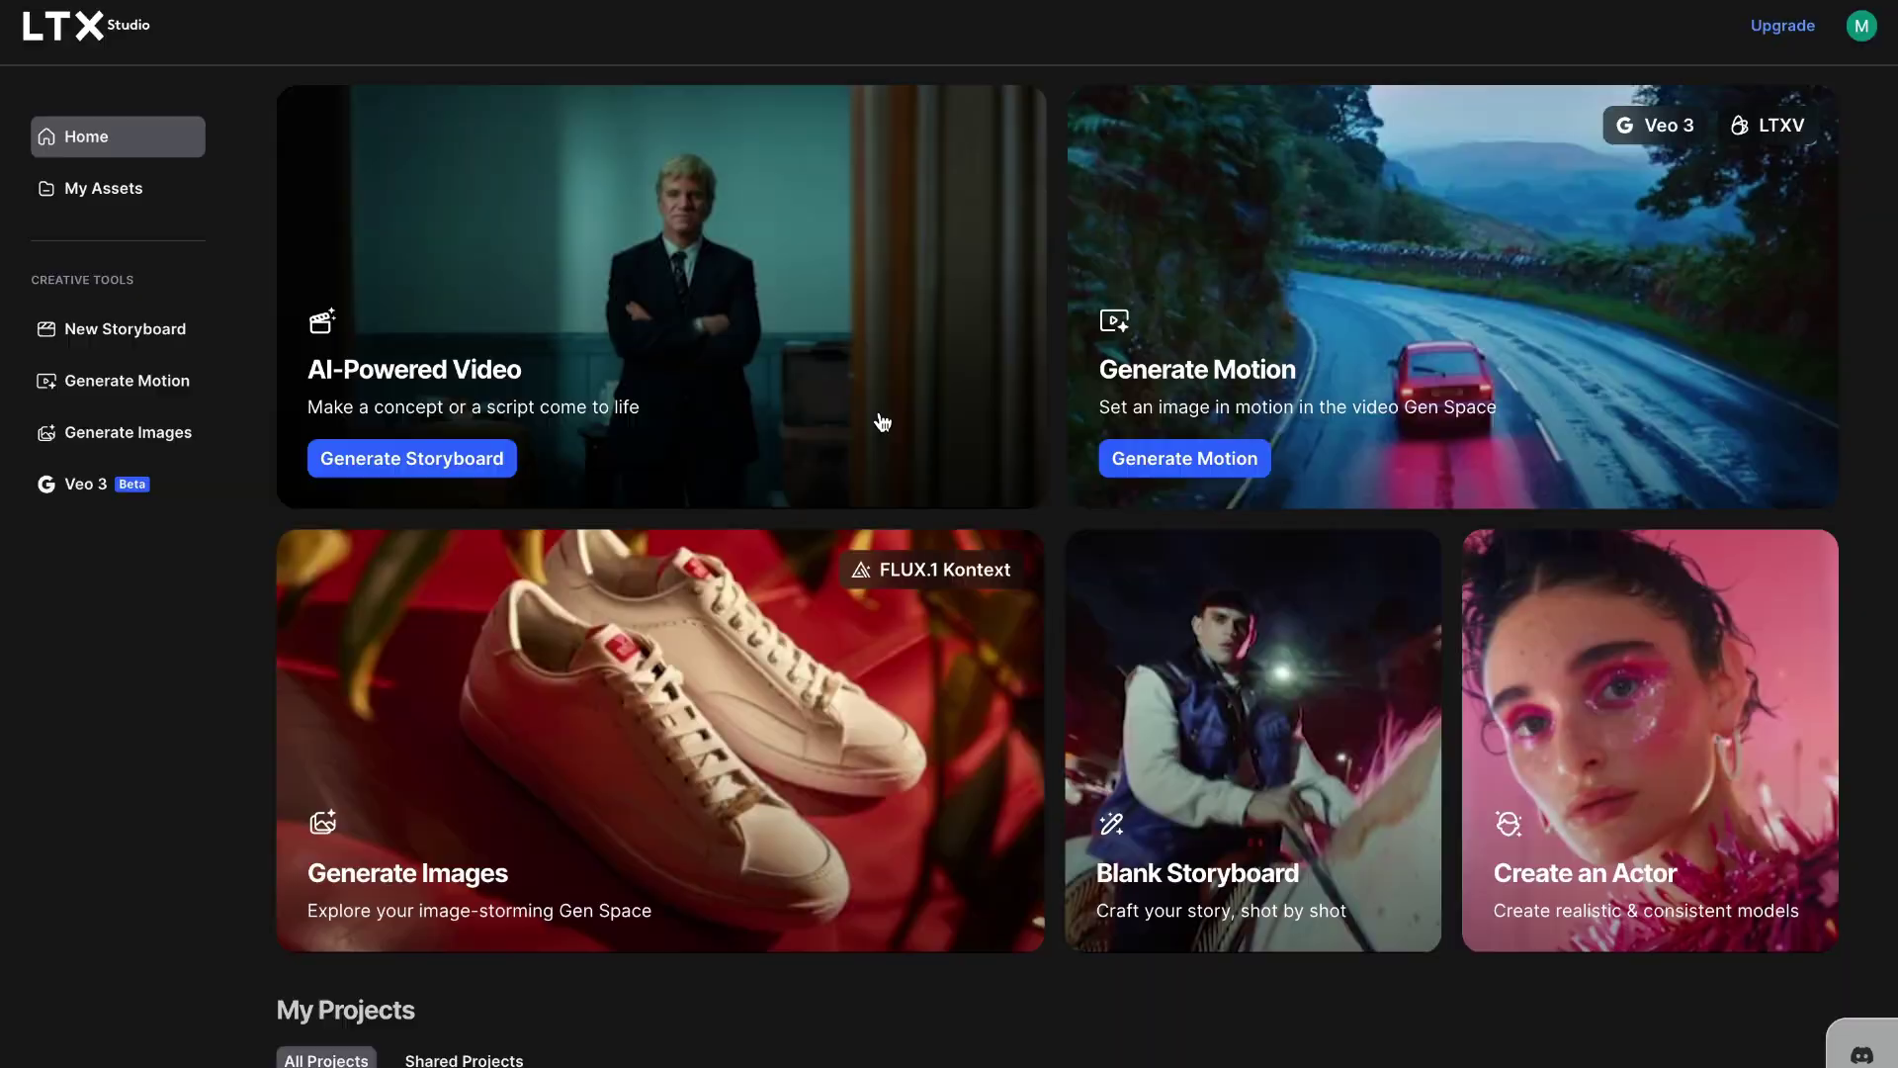
click(880, 405)
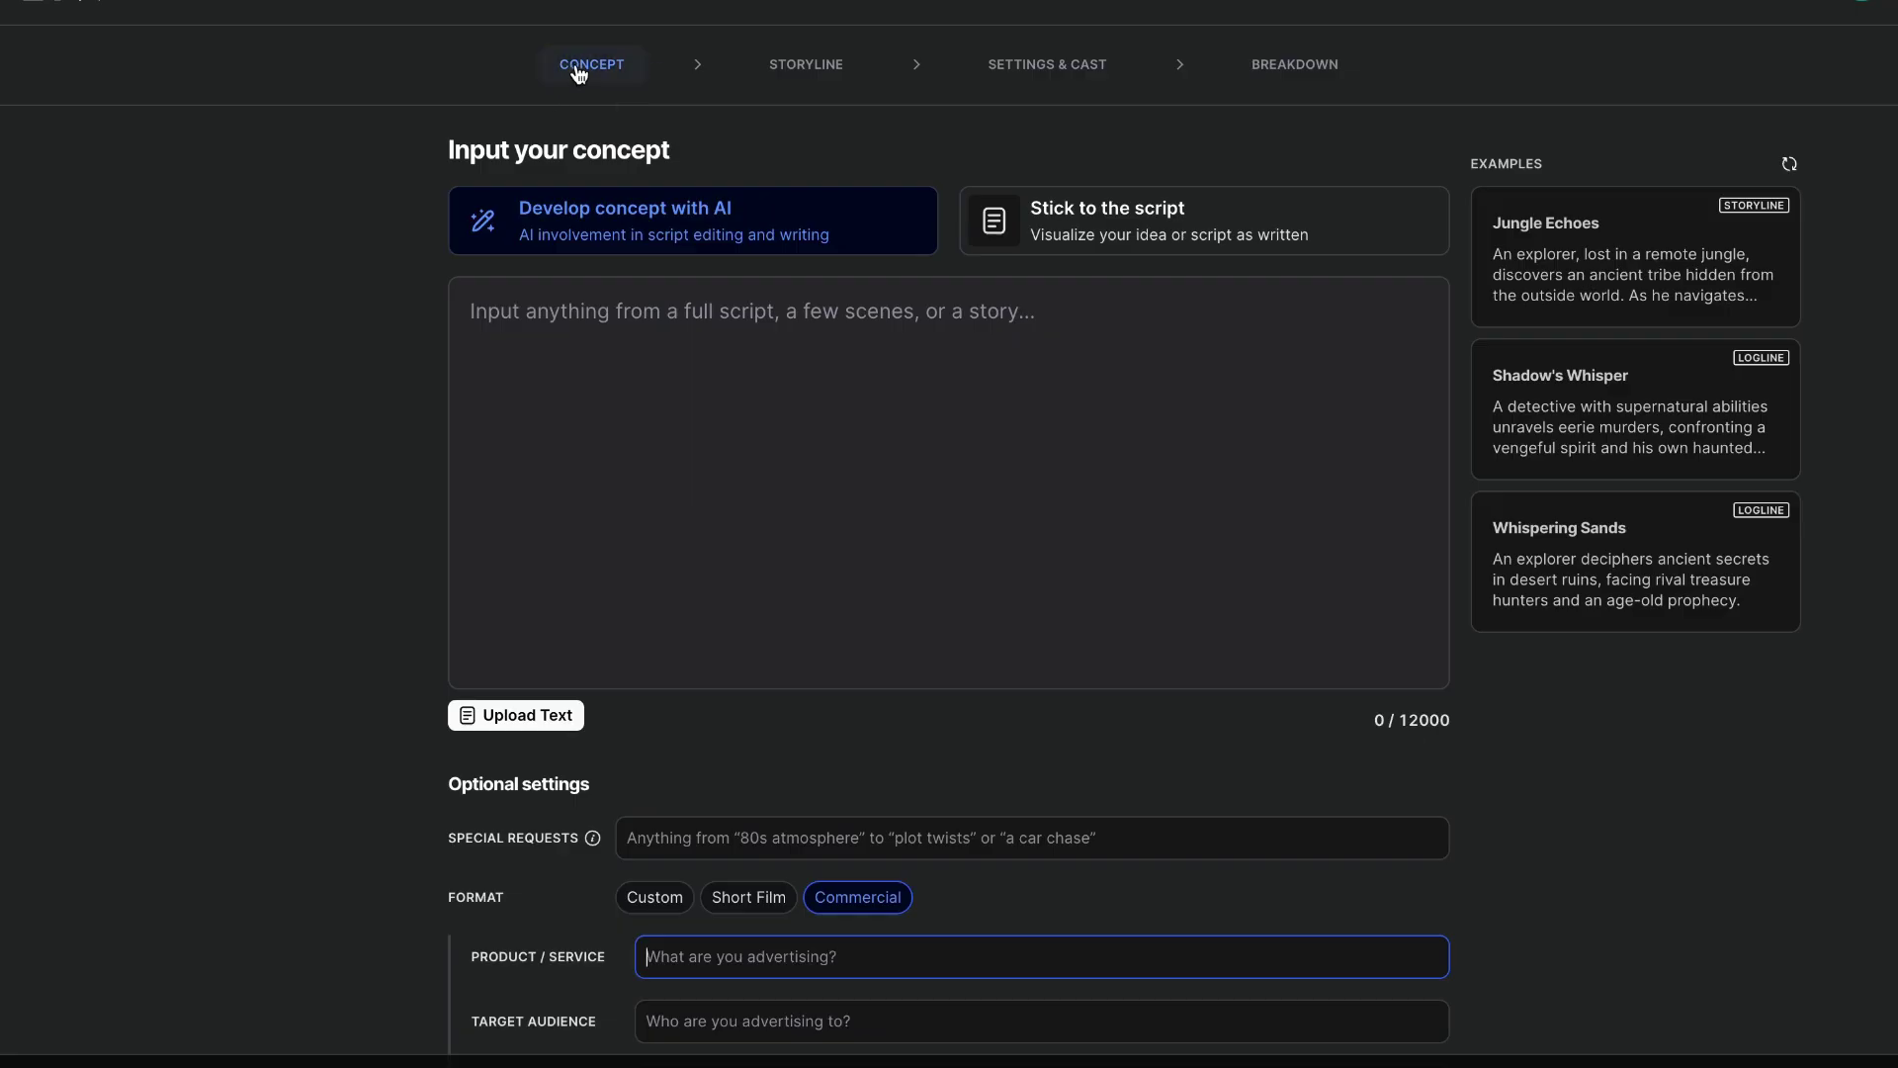
click(601, 83)
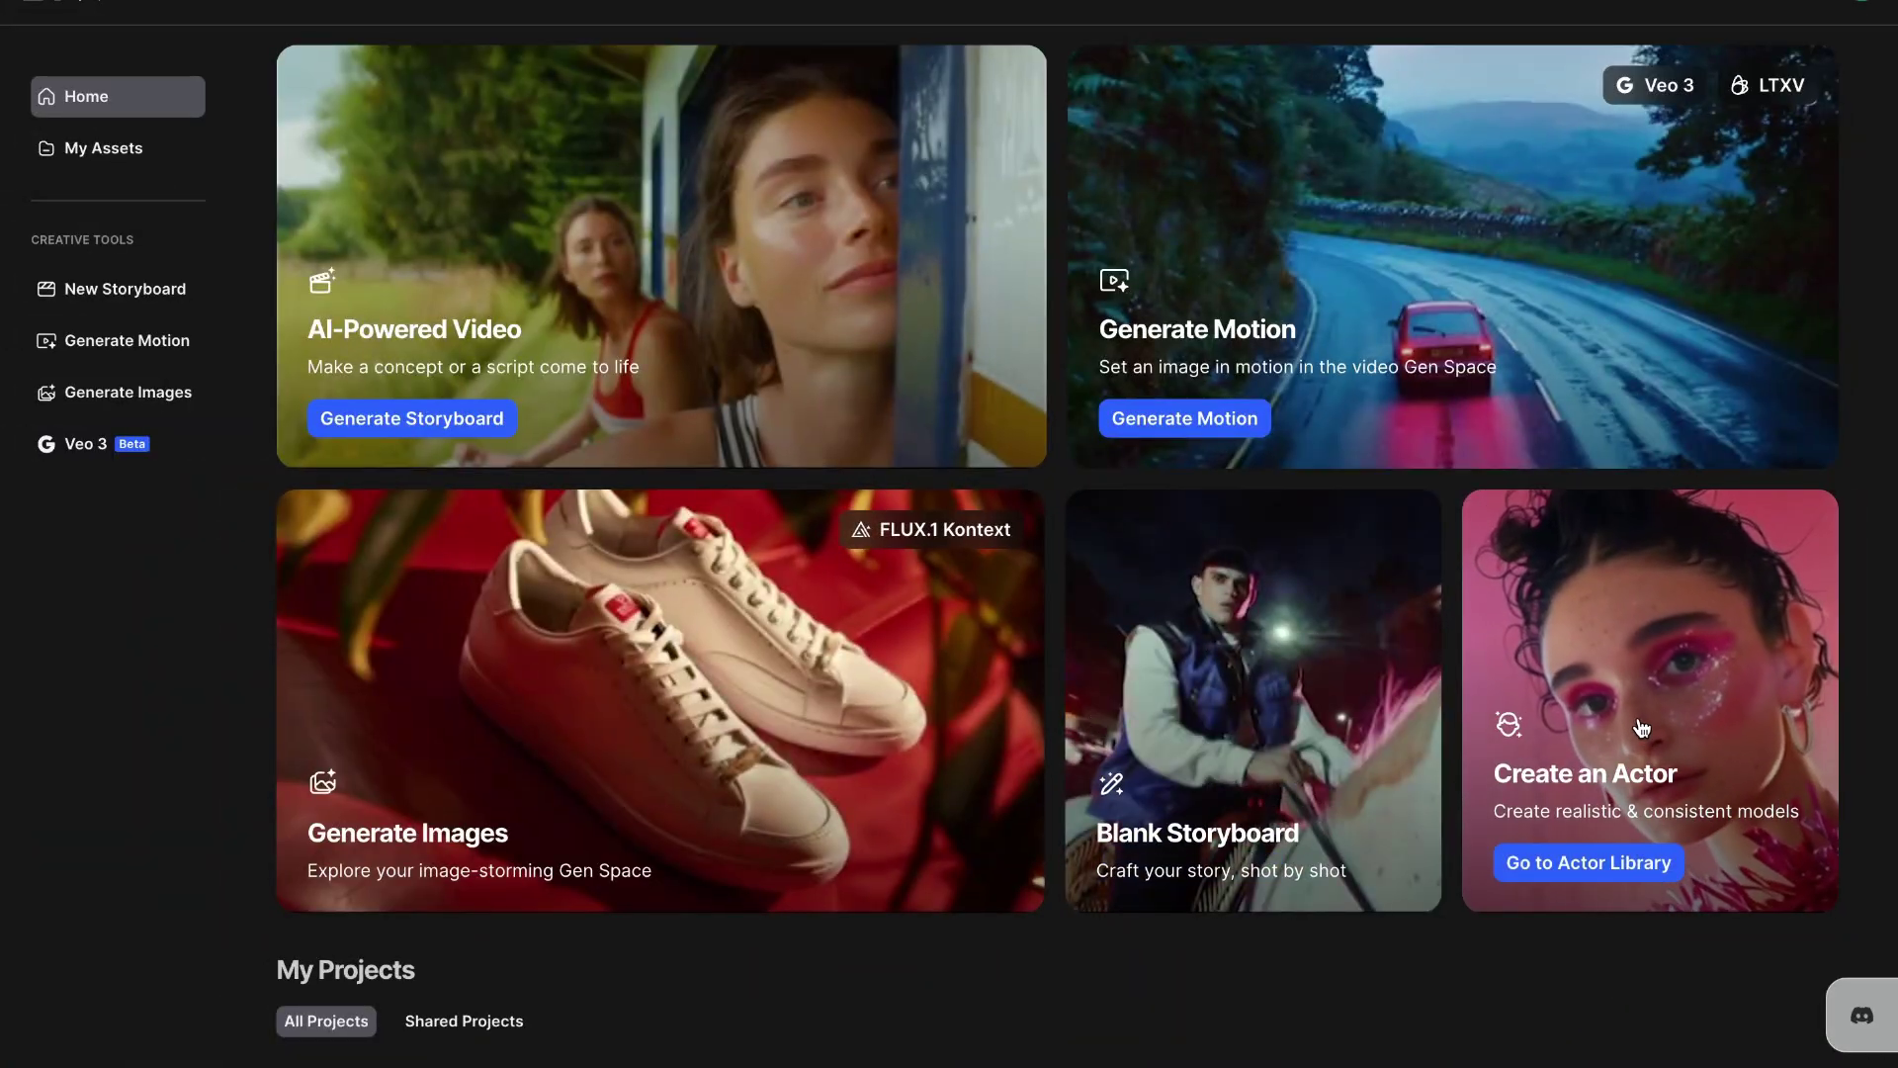
click(1645, 718)
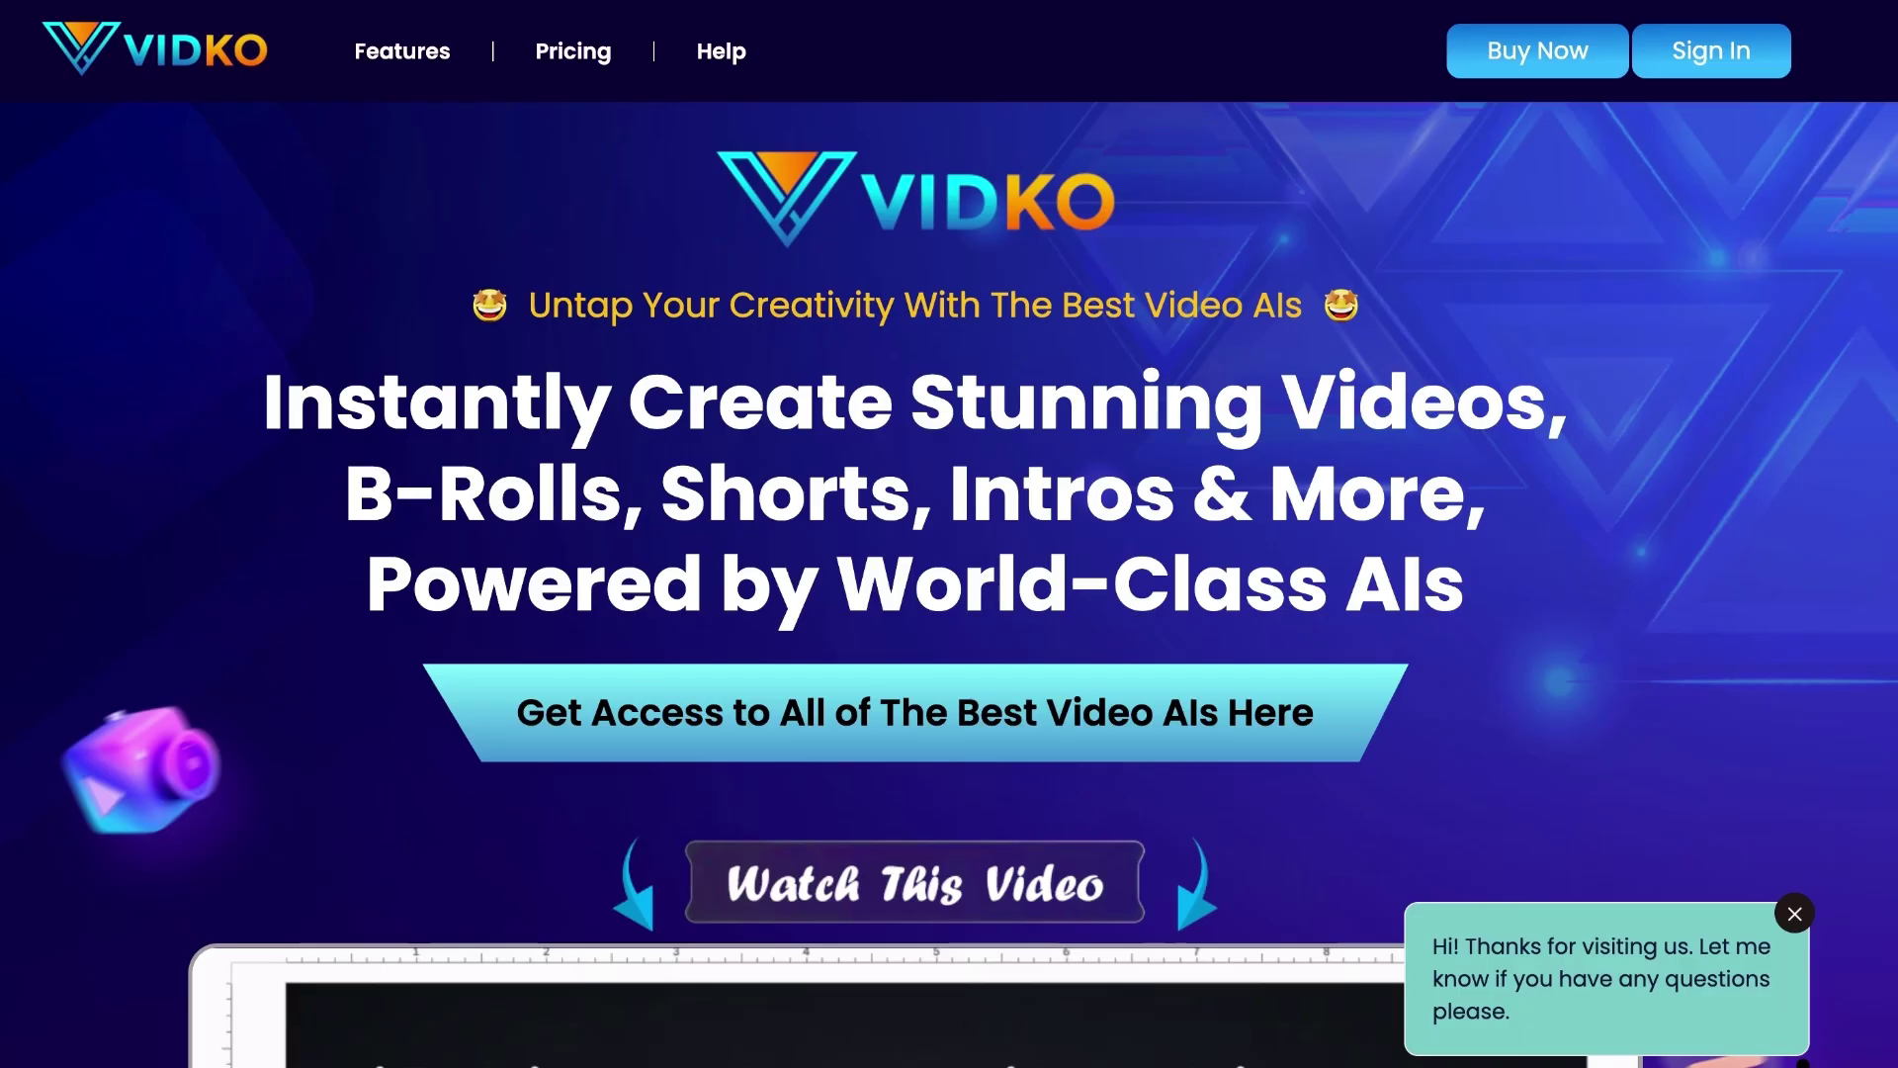
Step: Scroll the Vidko sales page past the Minimax Video 01, Kling AI, Luma, Gen-3 and Veo 2 cards
scroll(949, 583, down, 15)
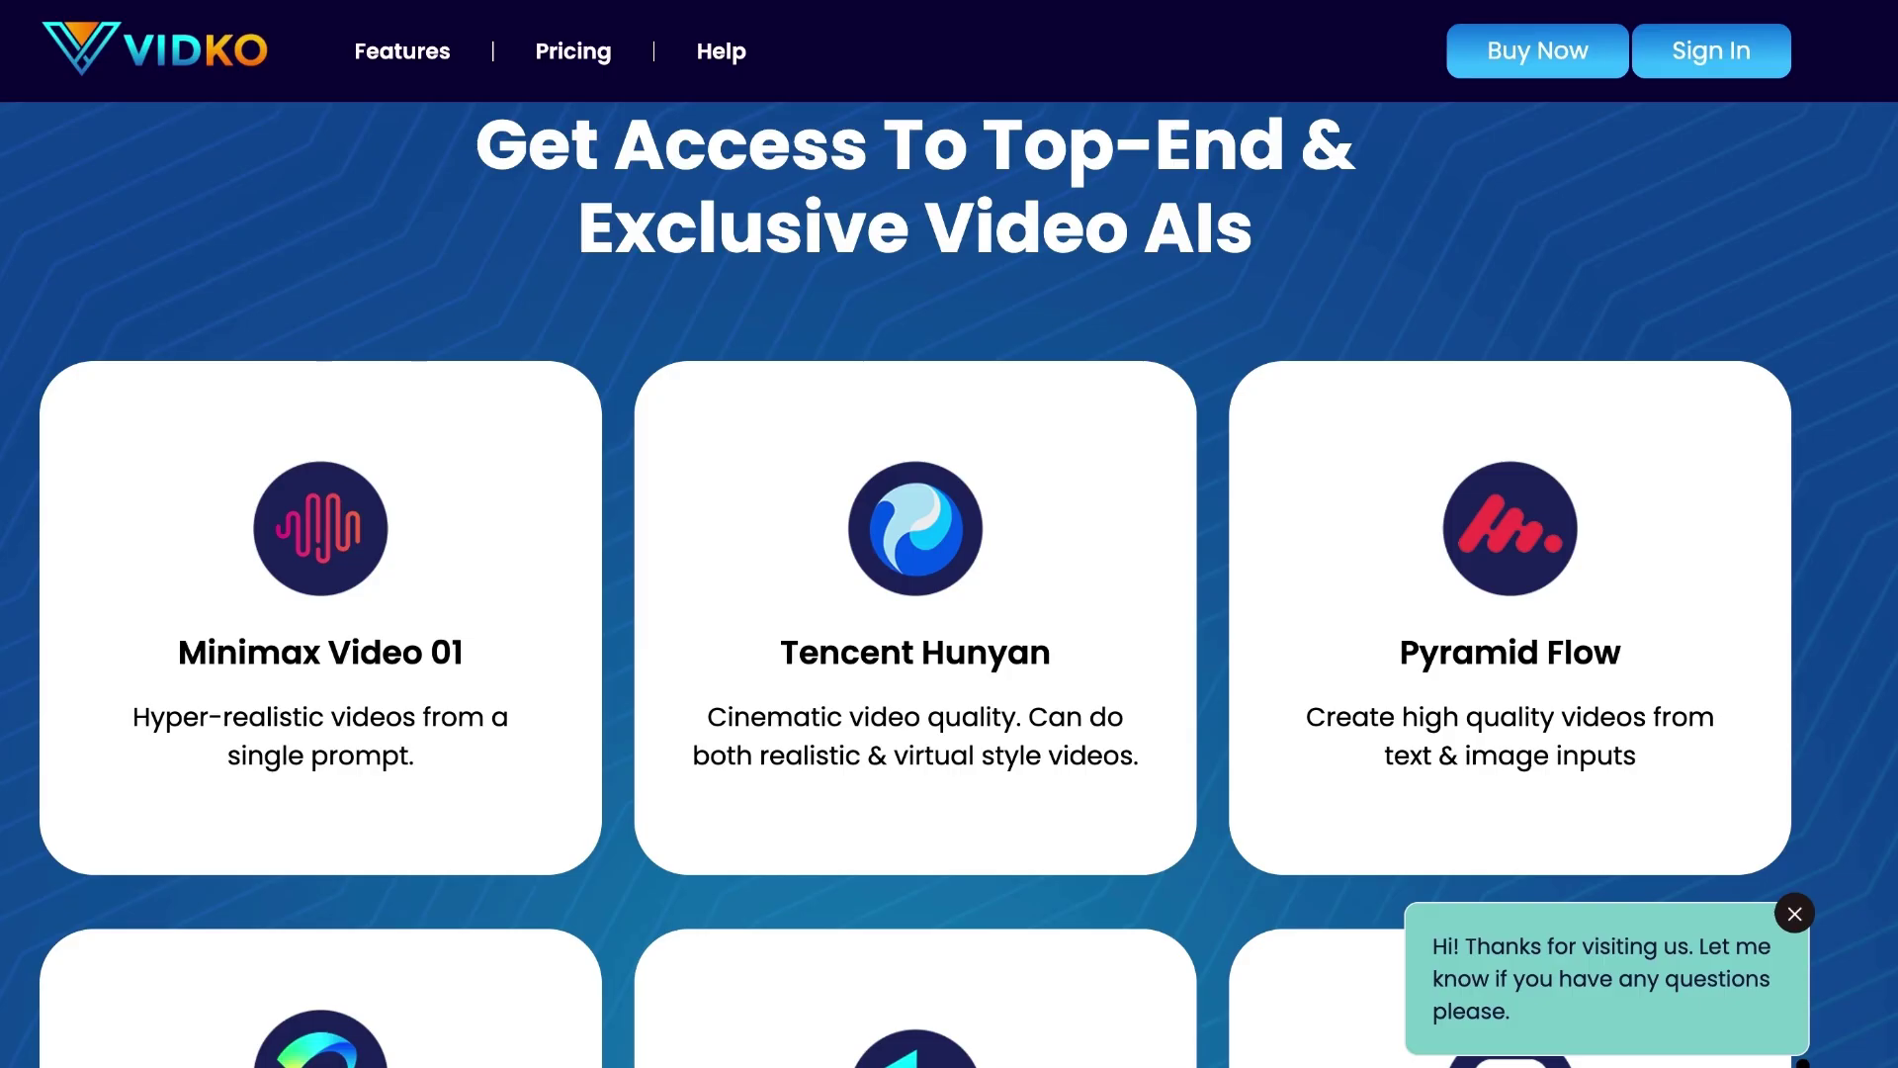
scroll(949, 584, down, 3)
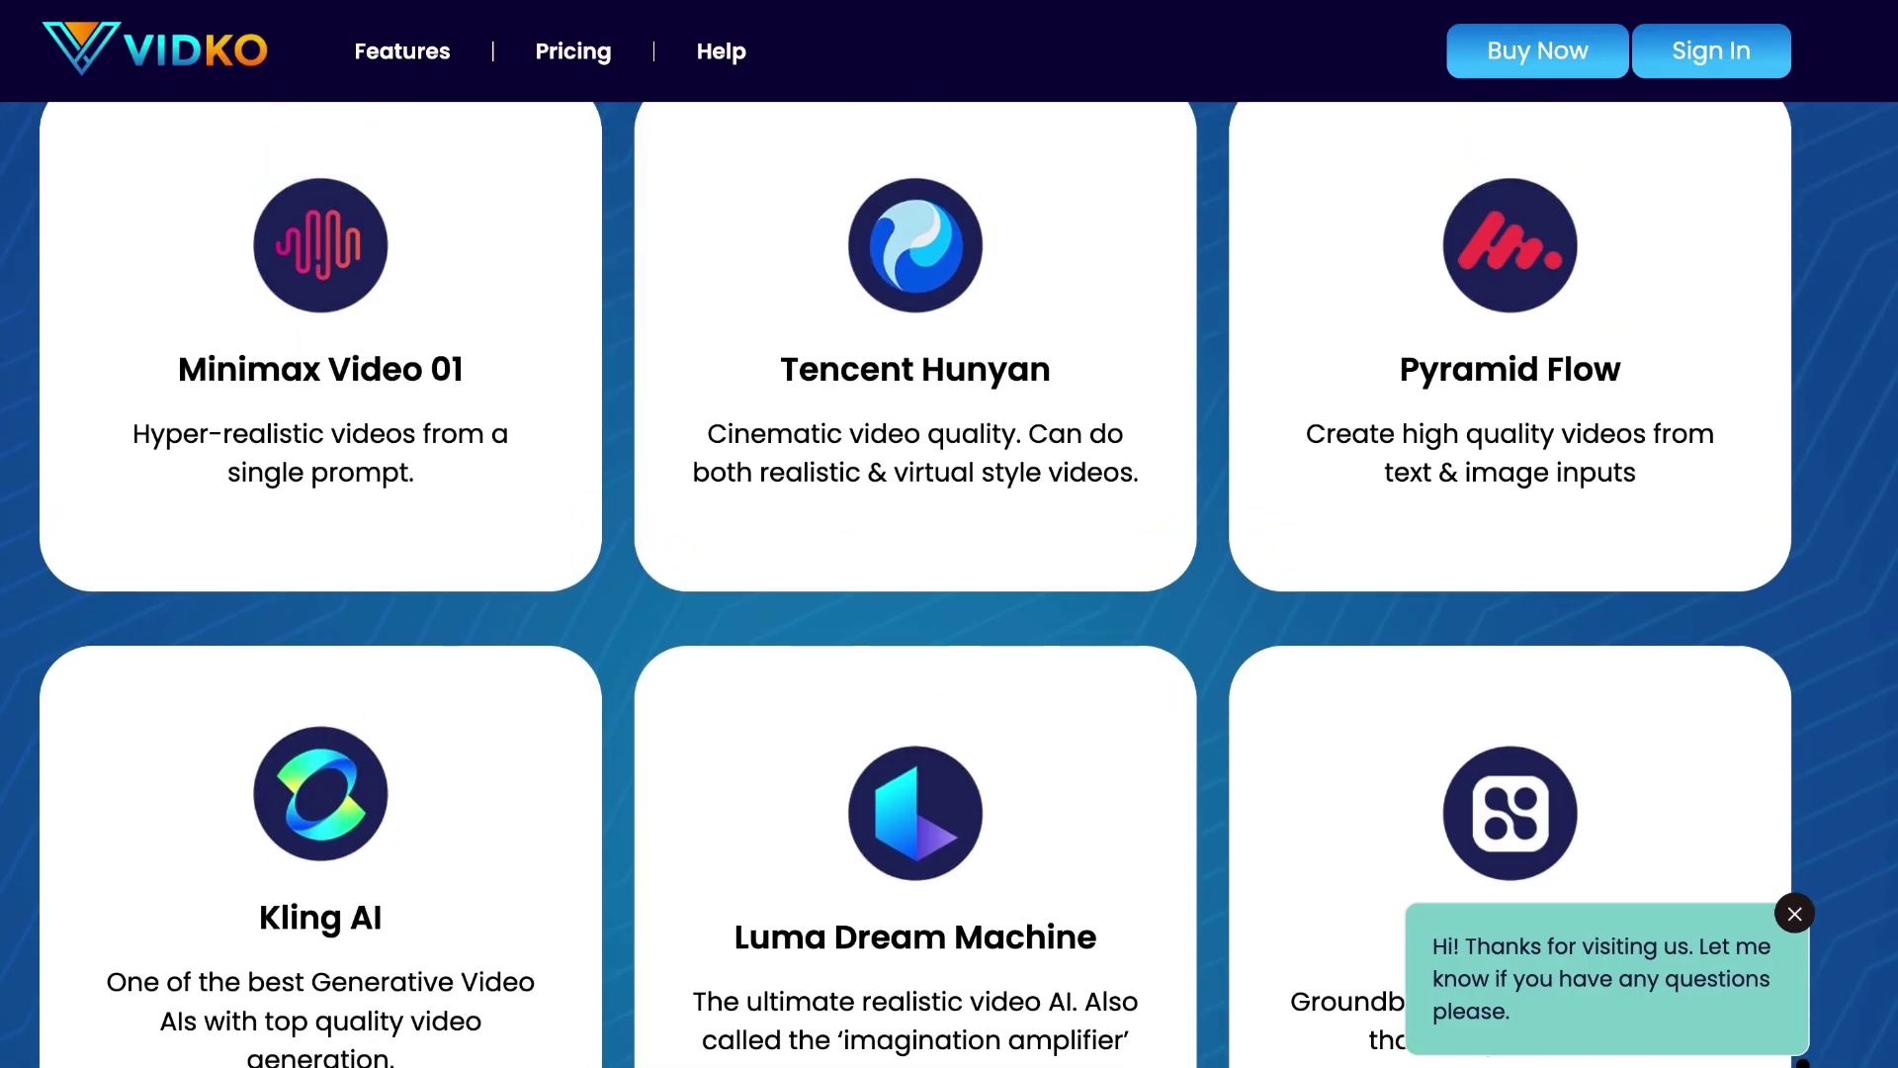
scroll(949, 584, down, 6)
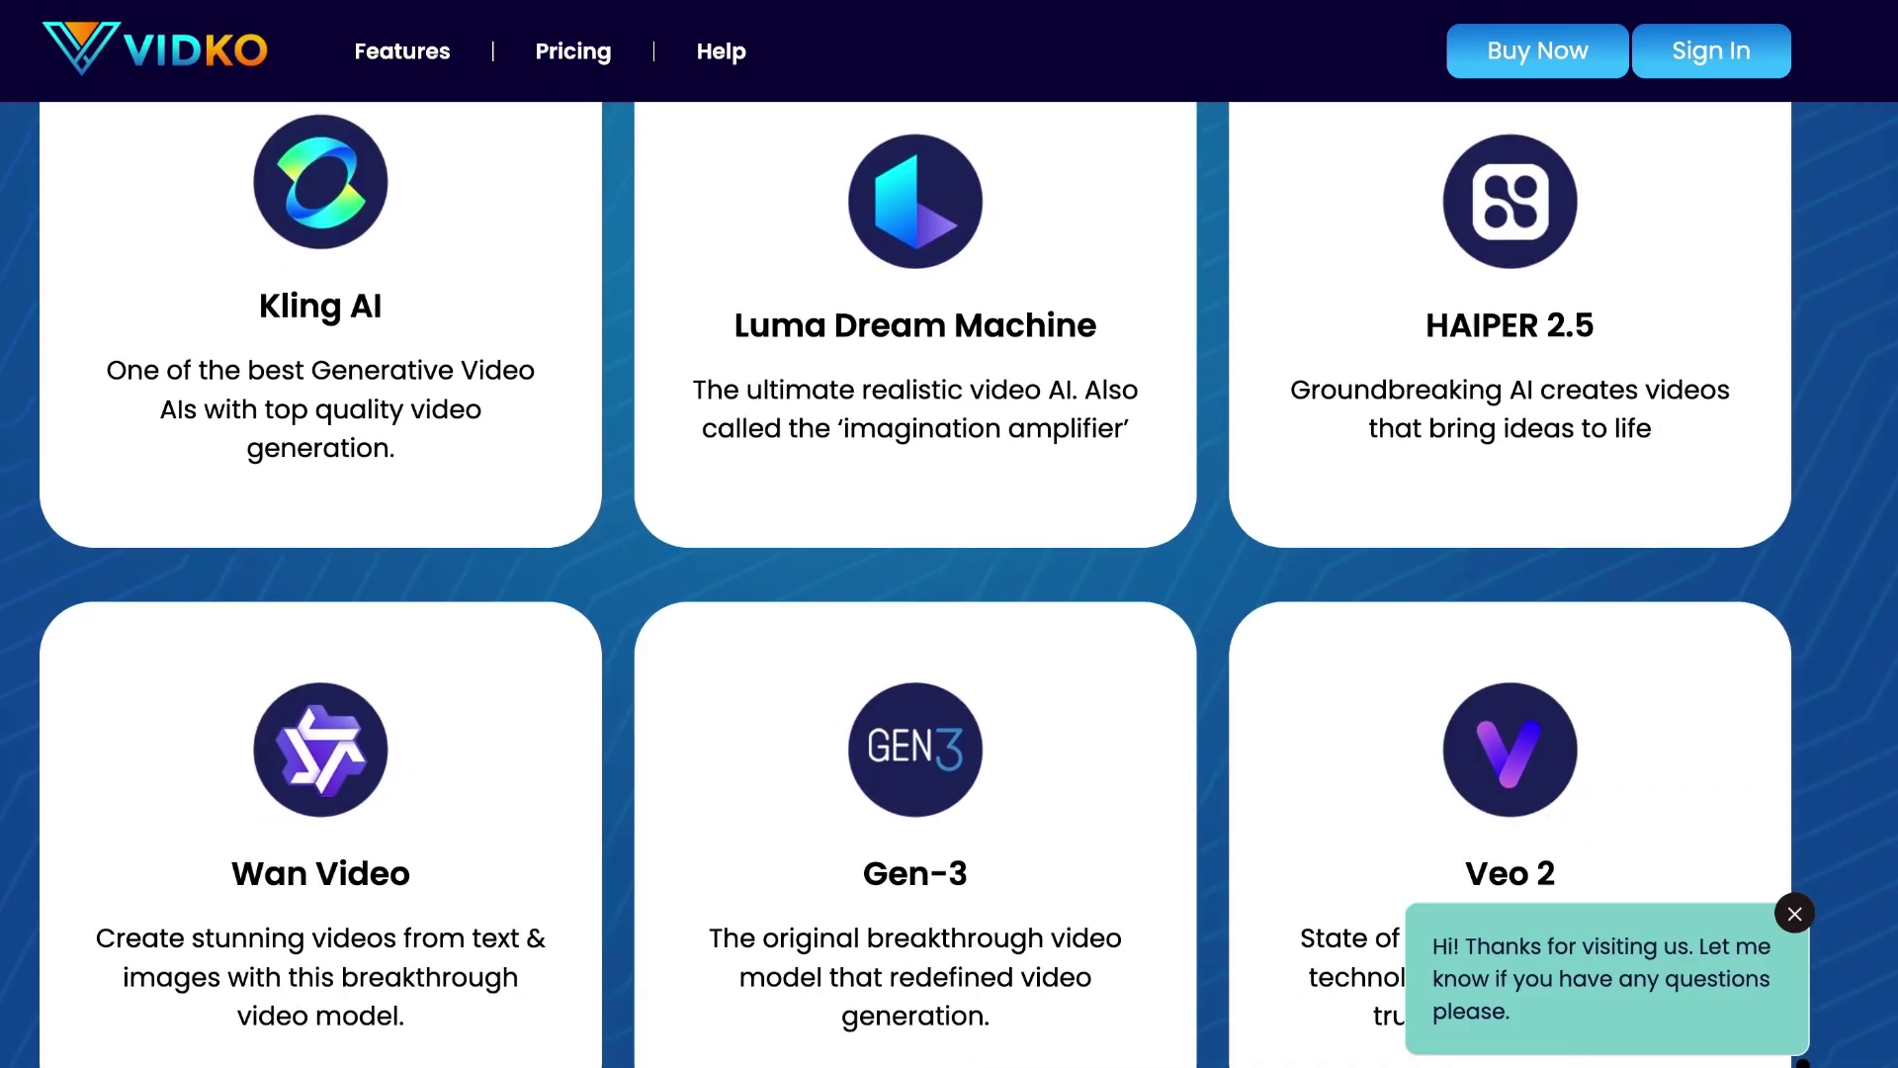
scroll(949, 583, down, 2)
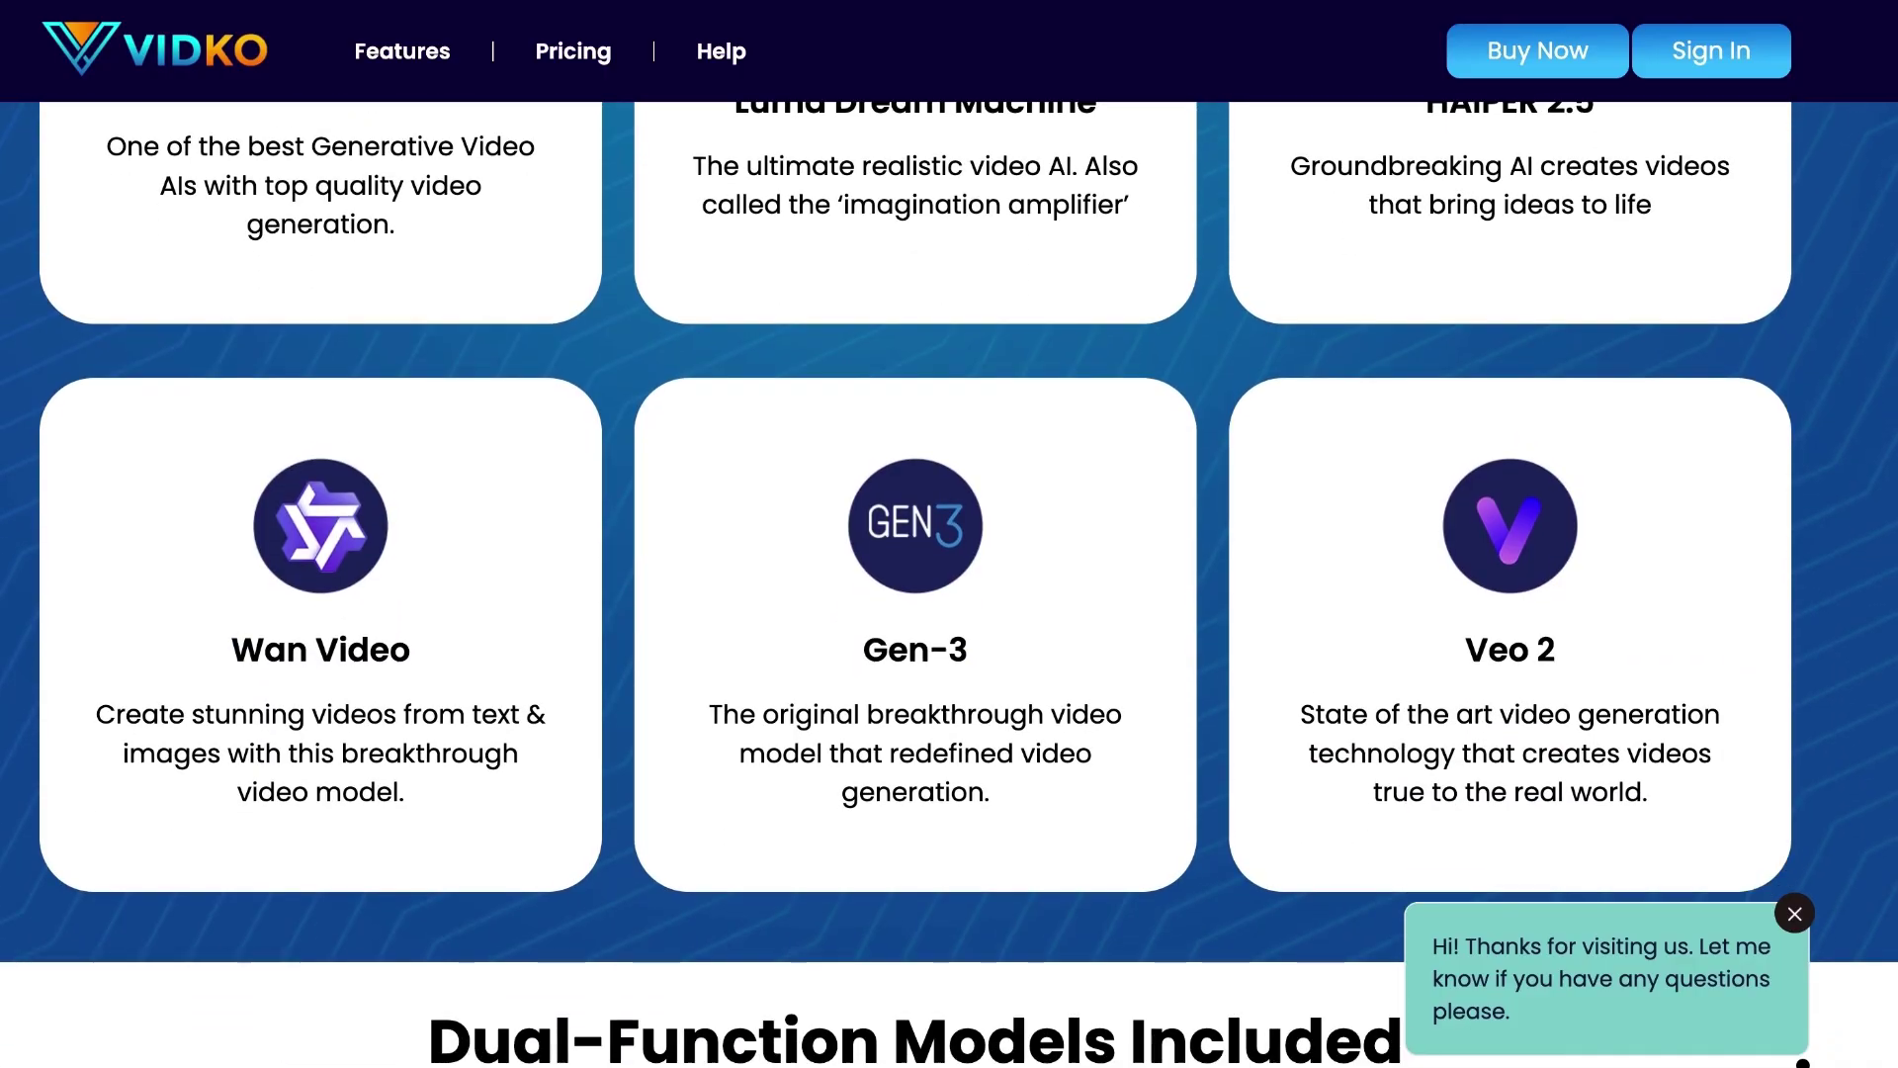
scroll(949, 584, down, 9)
scroll(949, 584, down, 9)
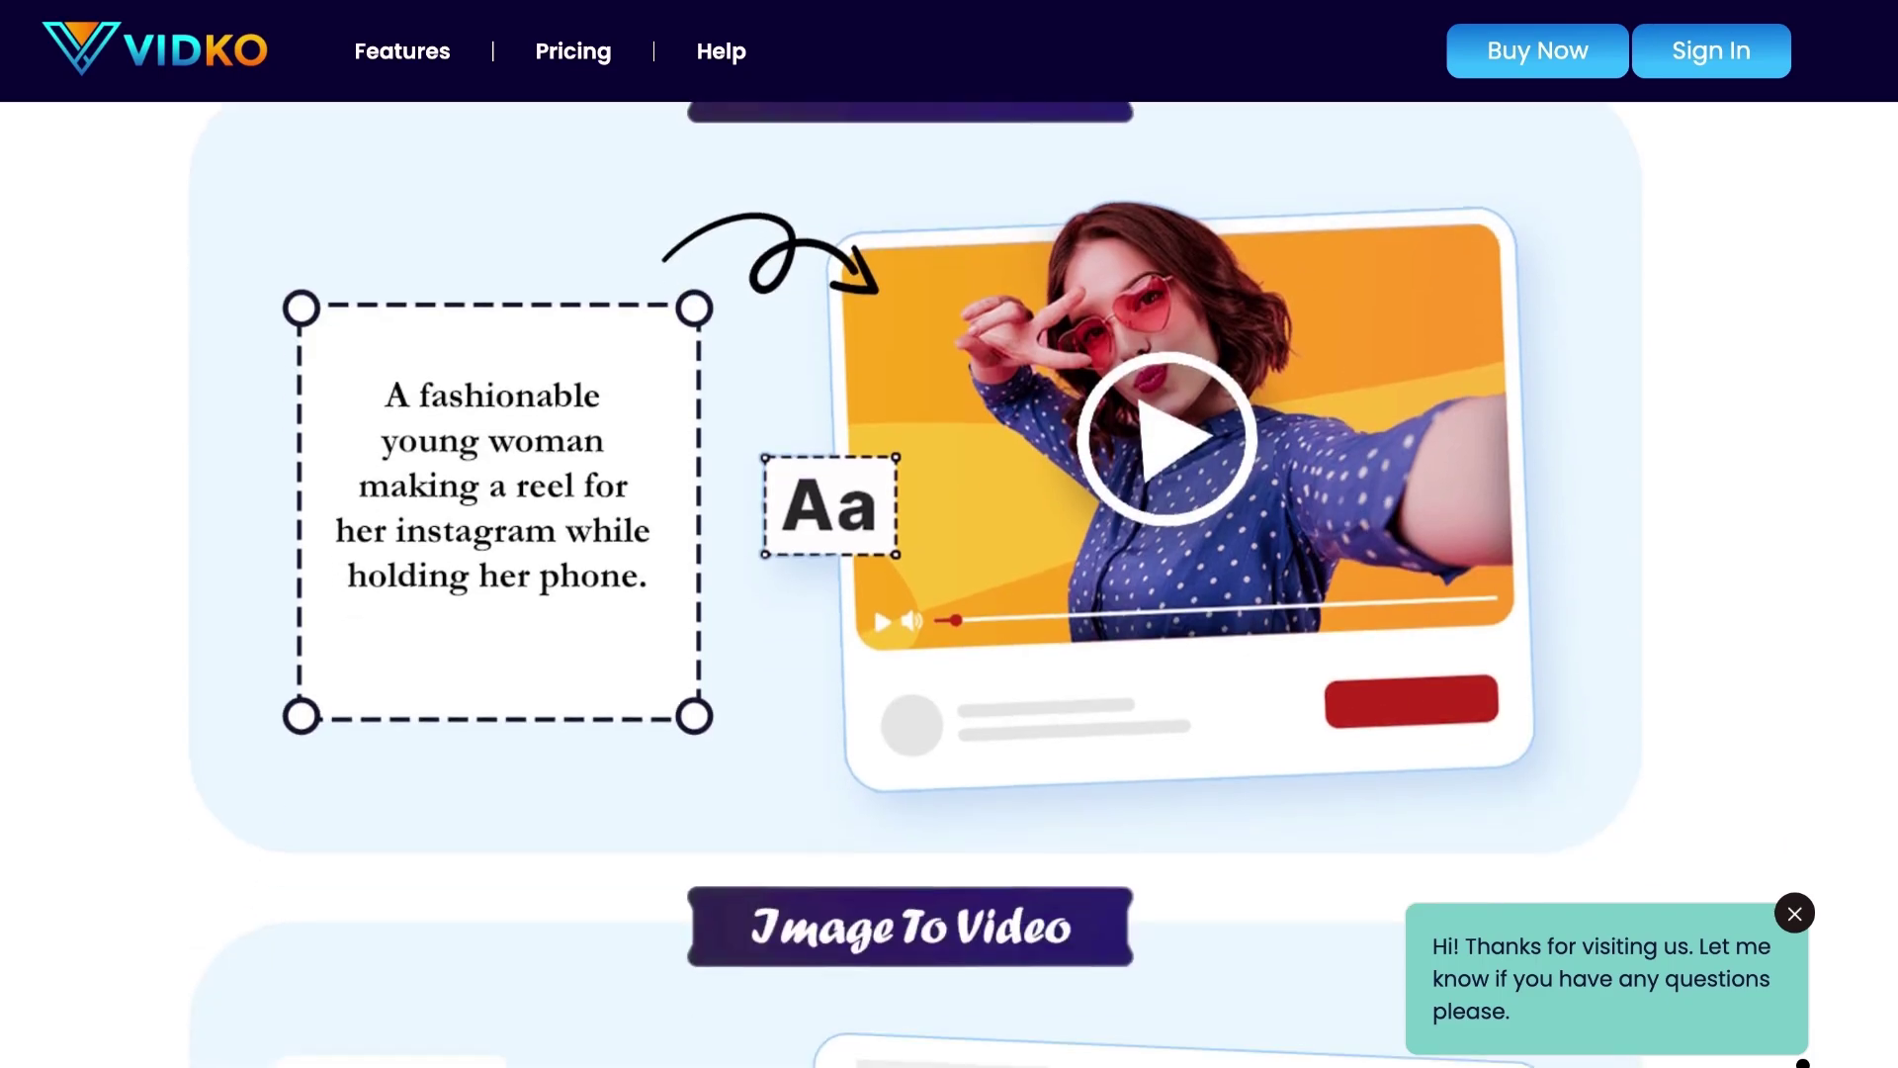
Step: Scroll through the Text To Video, Image To Video and genre sections to the dashboard carousel
scroll(949, 583, down, 12)
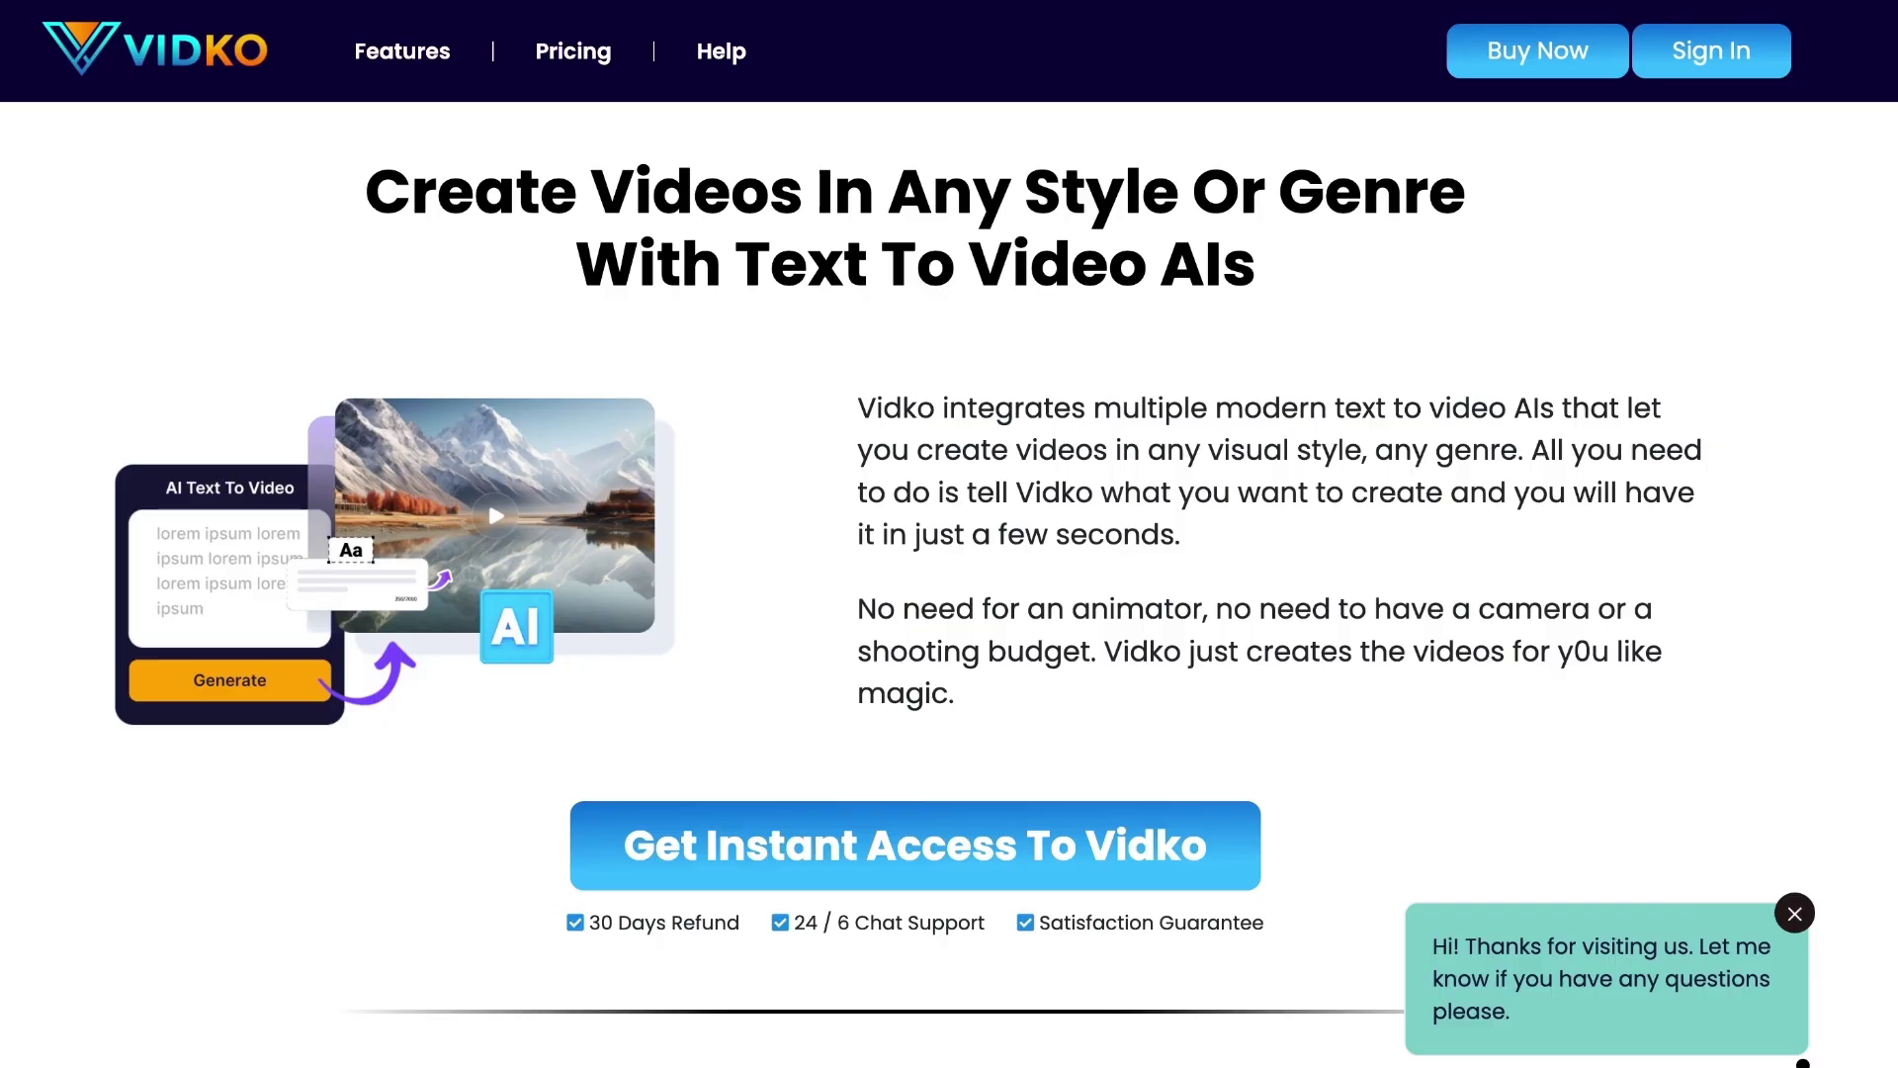
scroll(949, 583, down, 10)
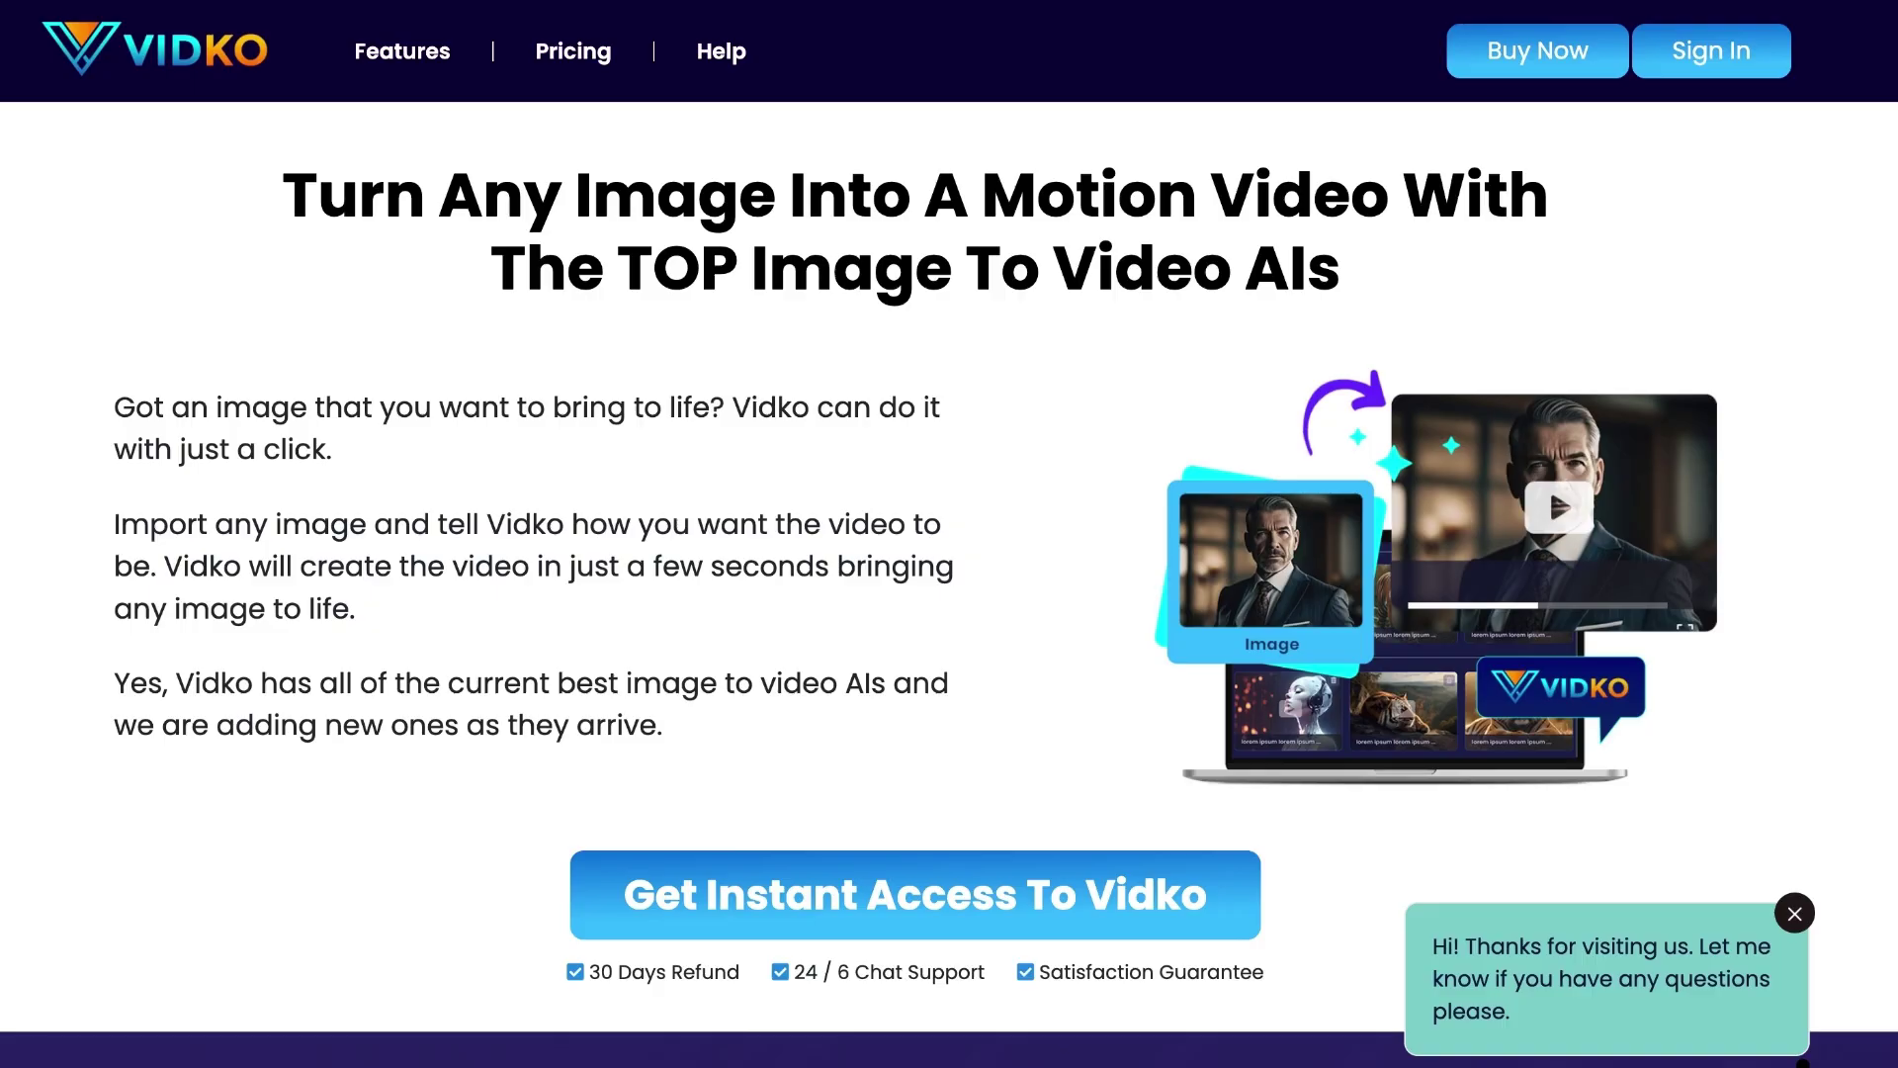
scroll(949, 583, down, 10)
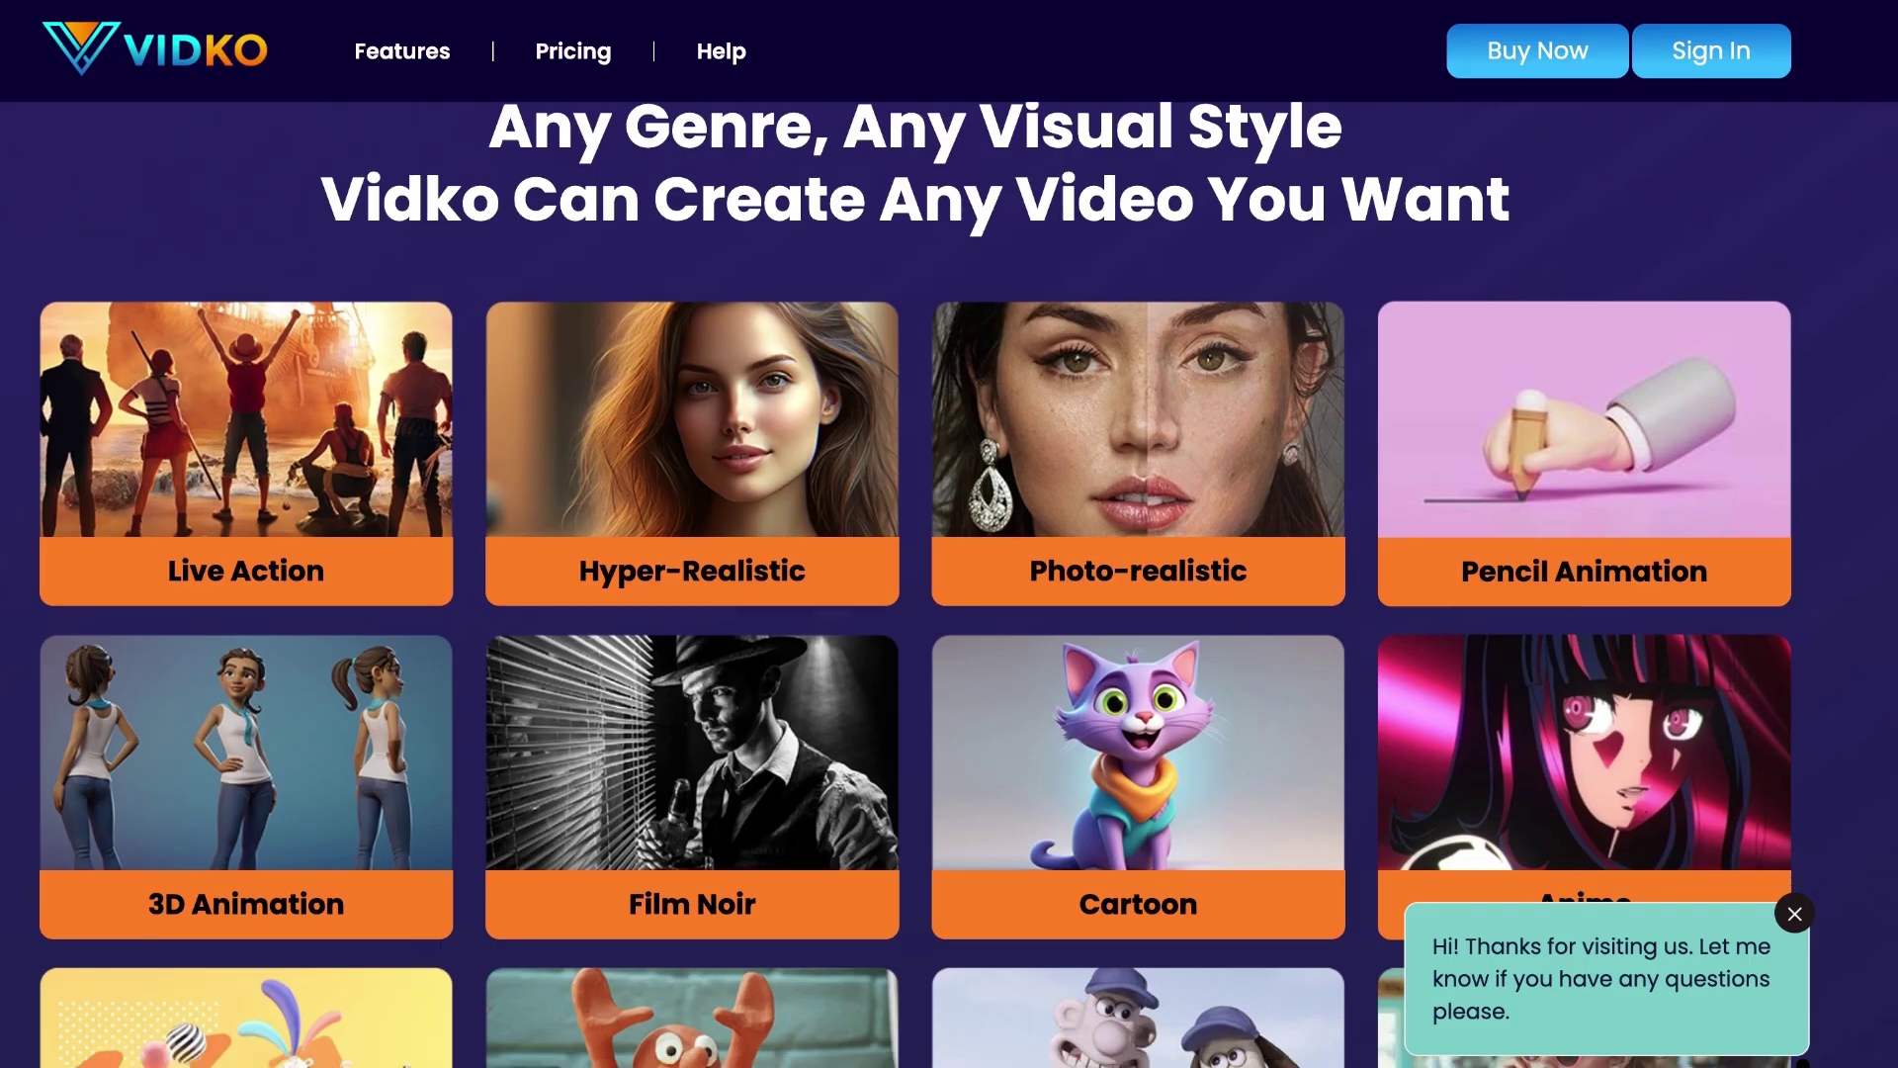
scroll(949, 583, down, 3)
scroll(949, 583, down, 1)
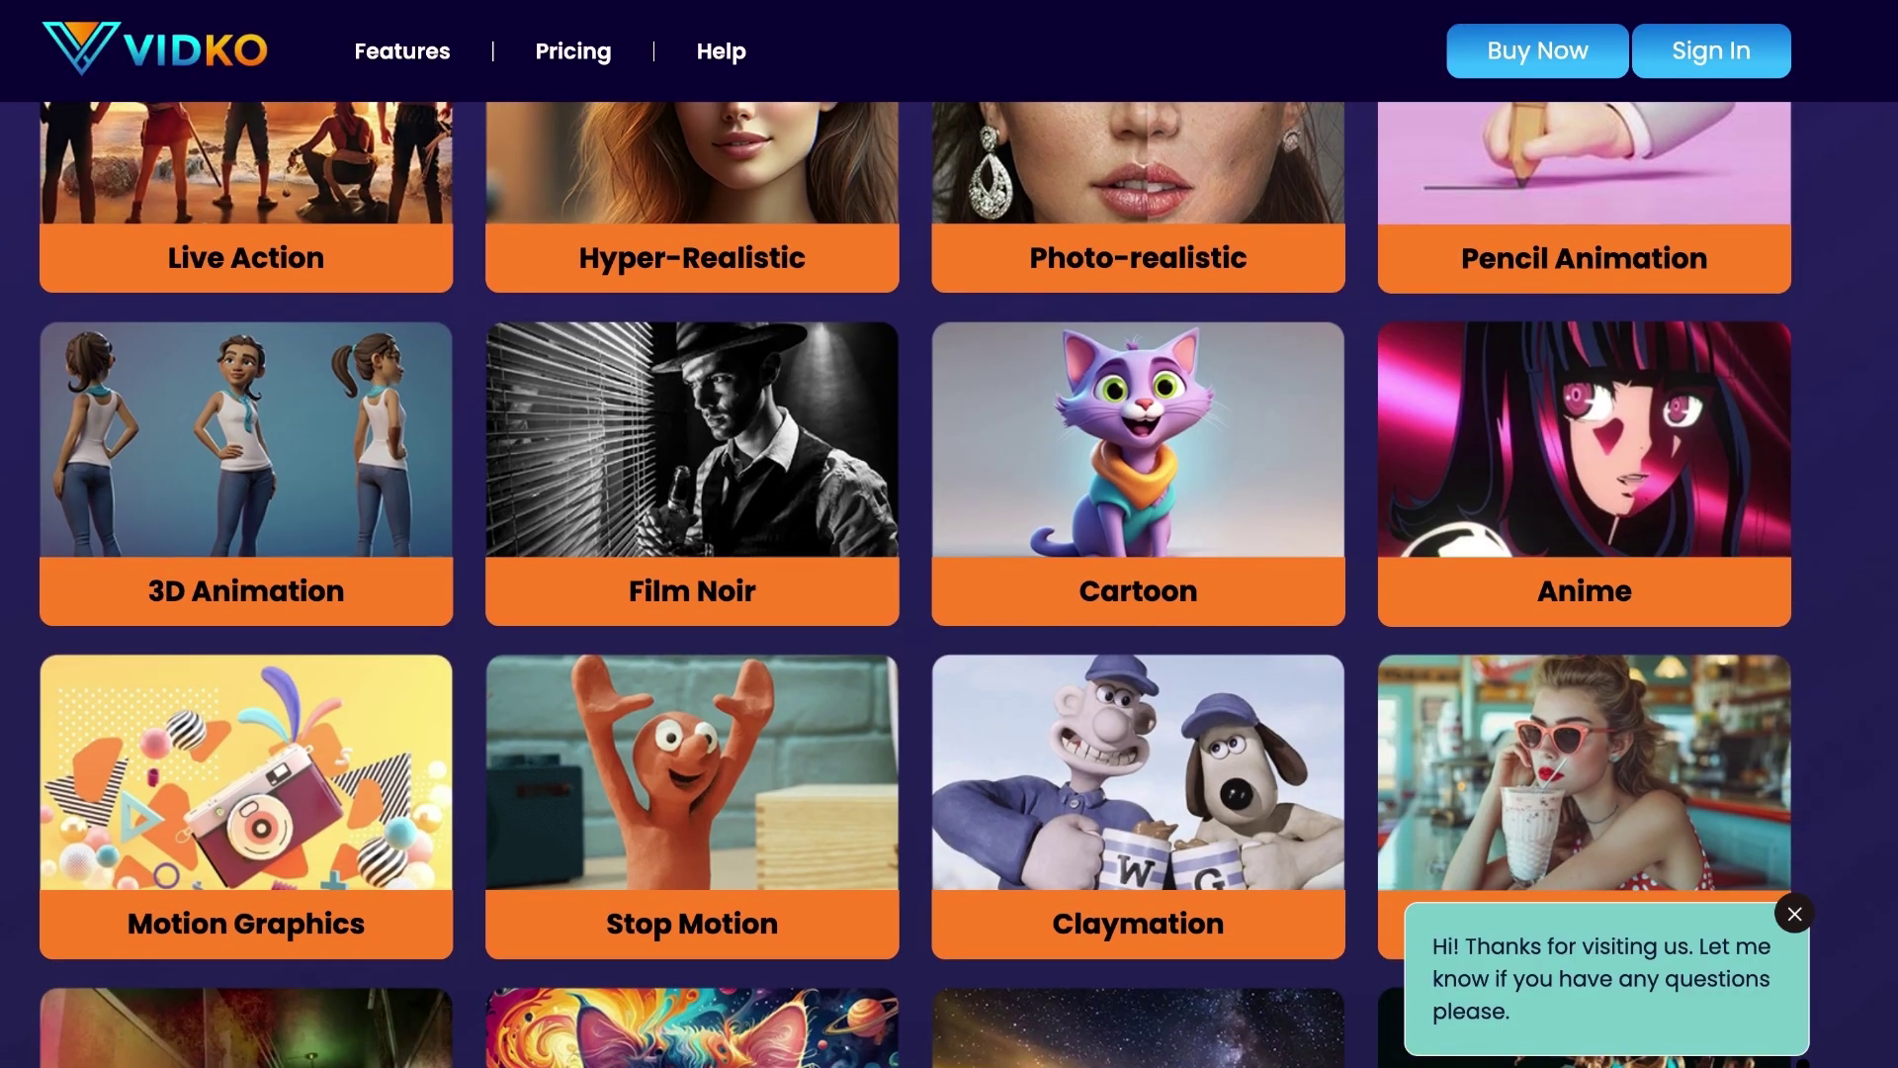
scroll(949, 583, down, 2)
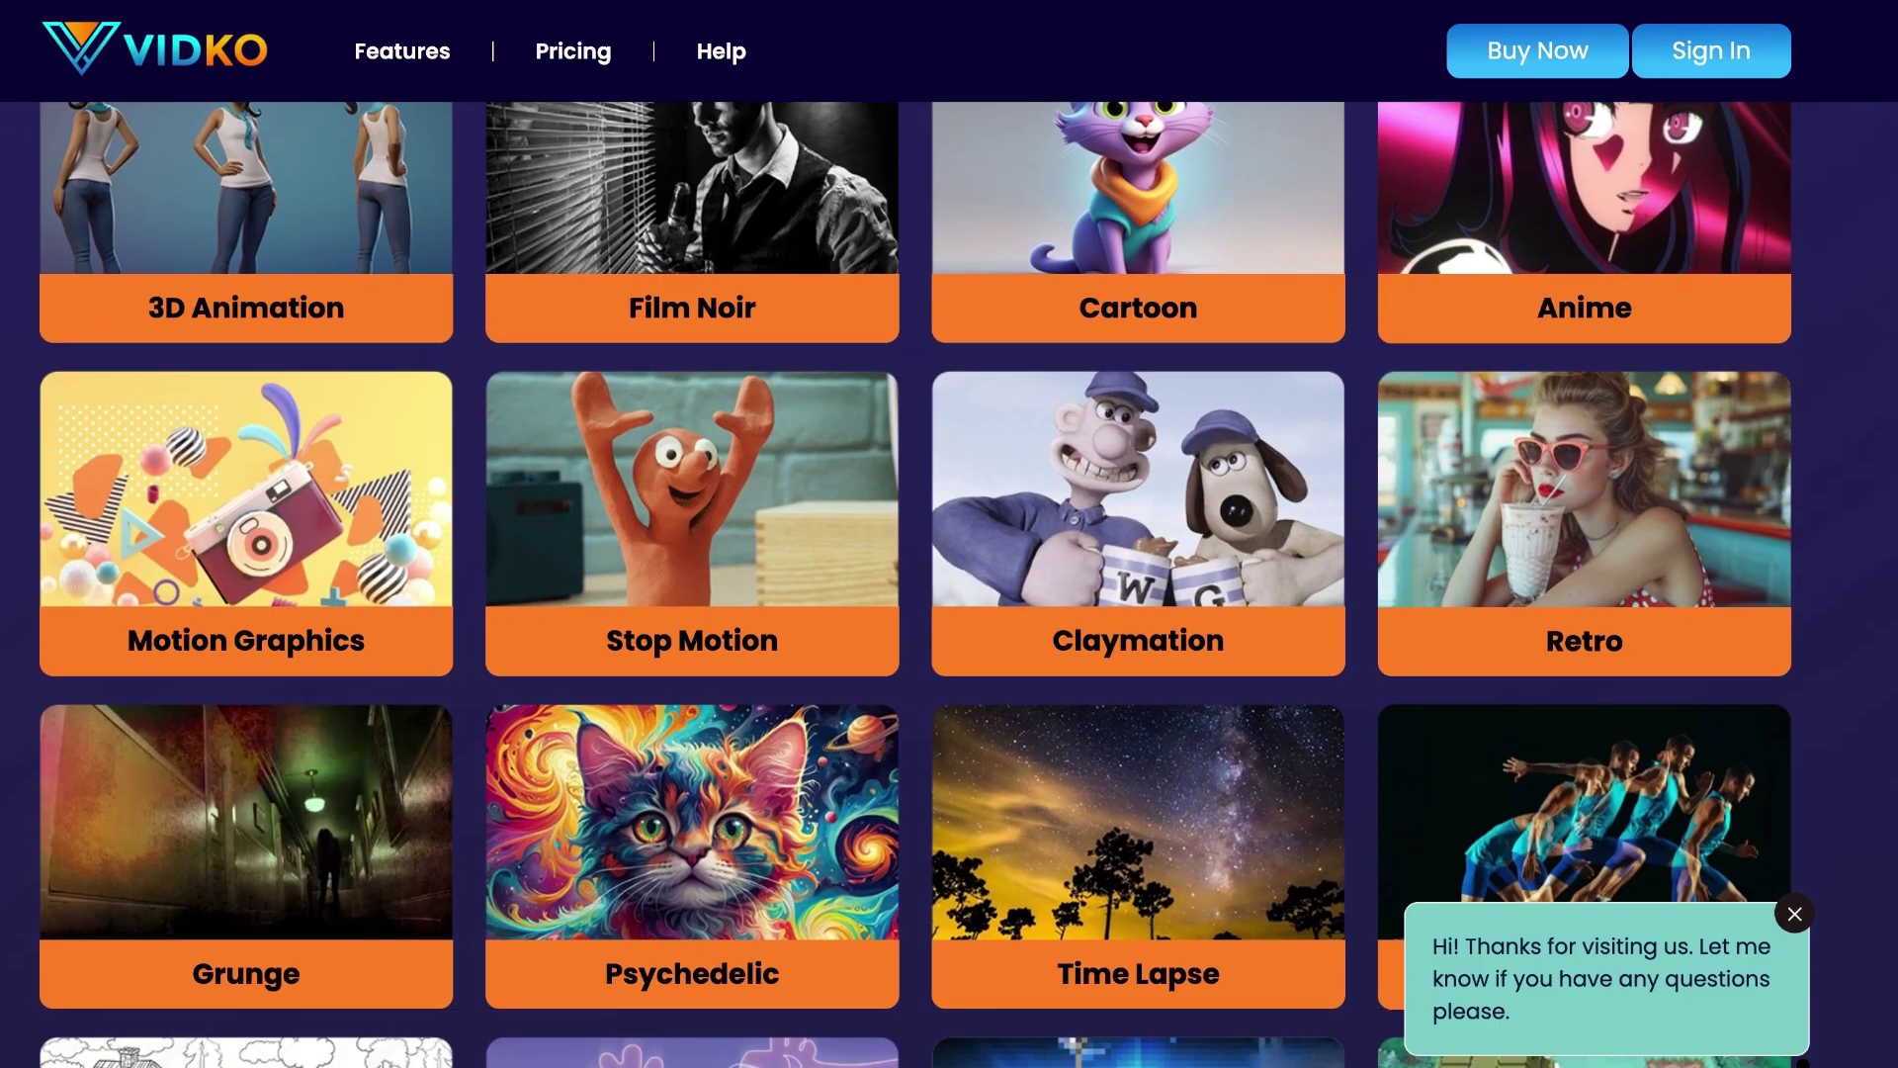
scroll(949, 583, down, 3)
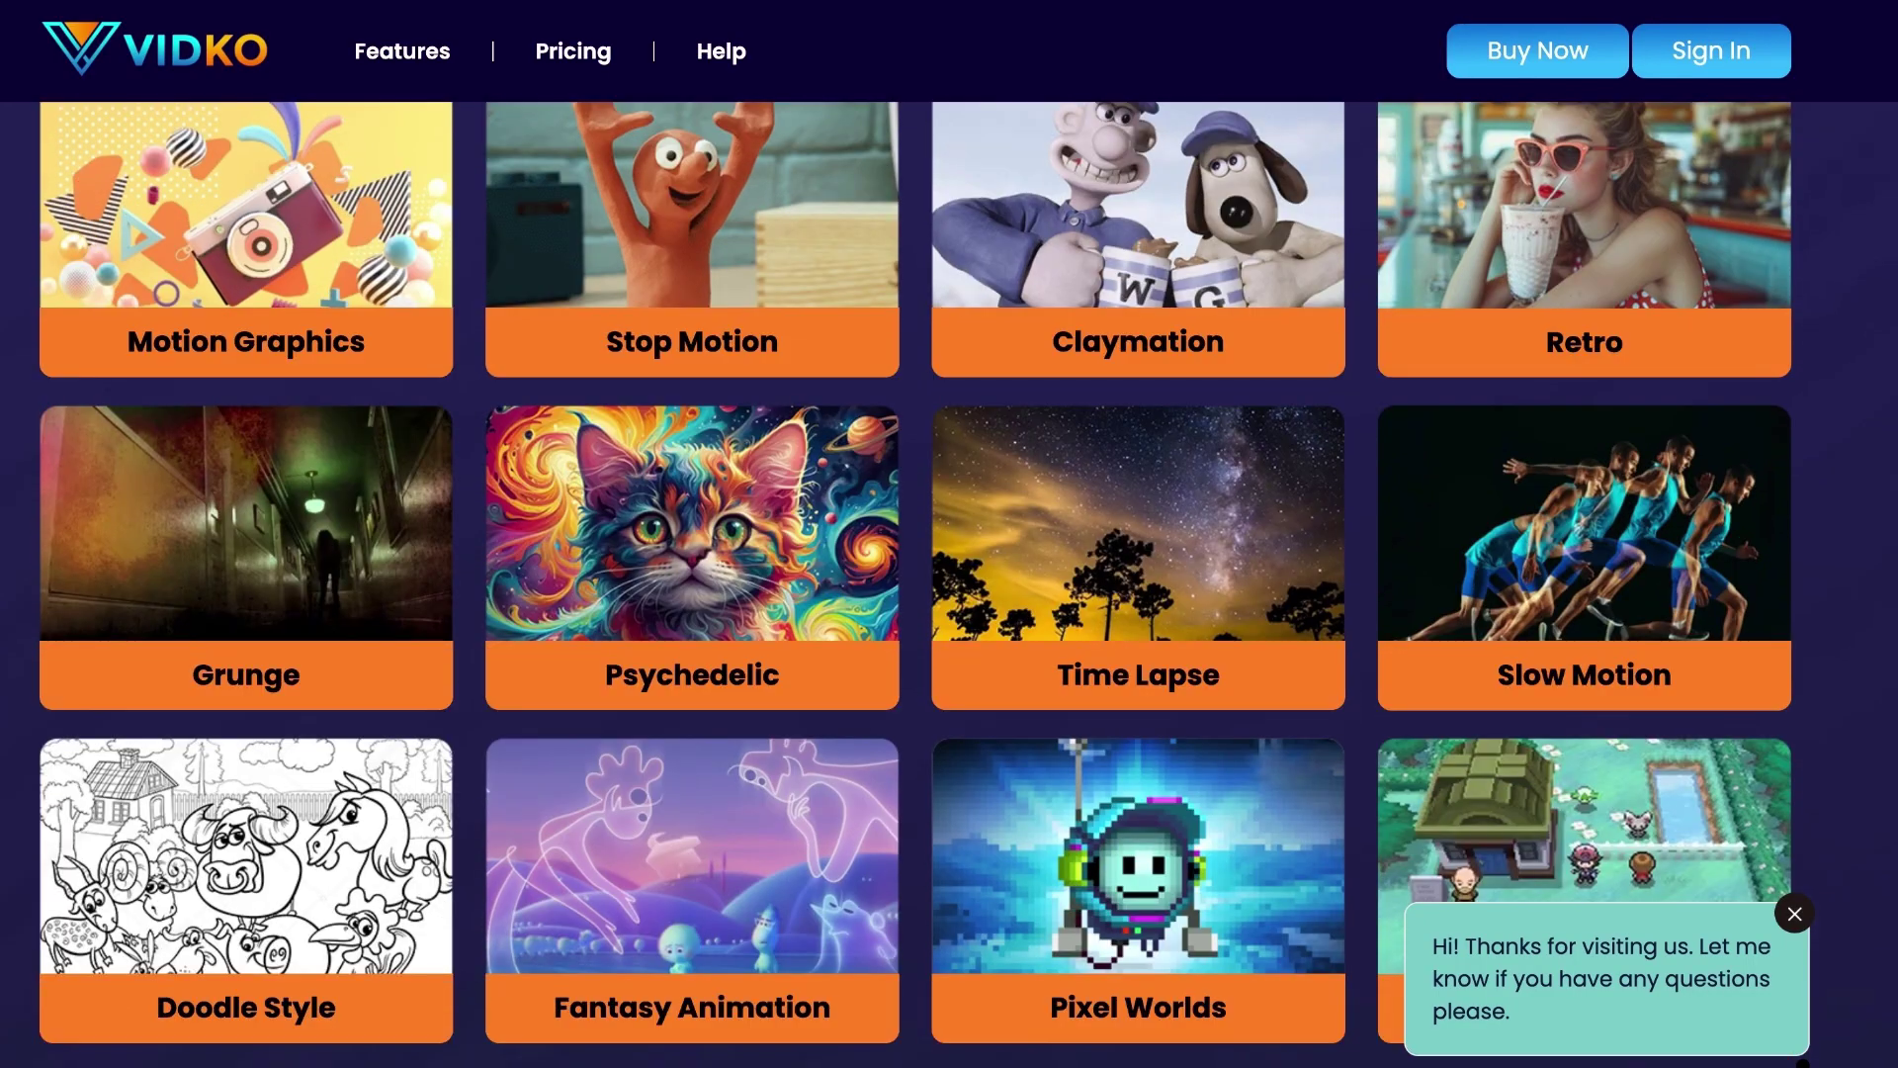
scroll(949, 583, down, 2)
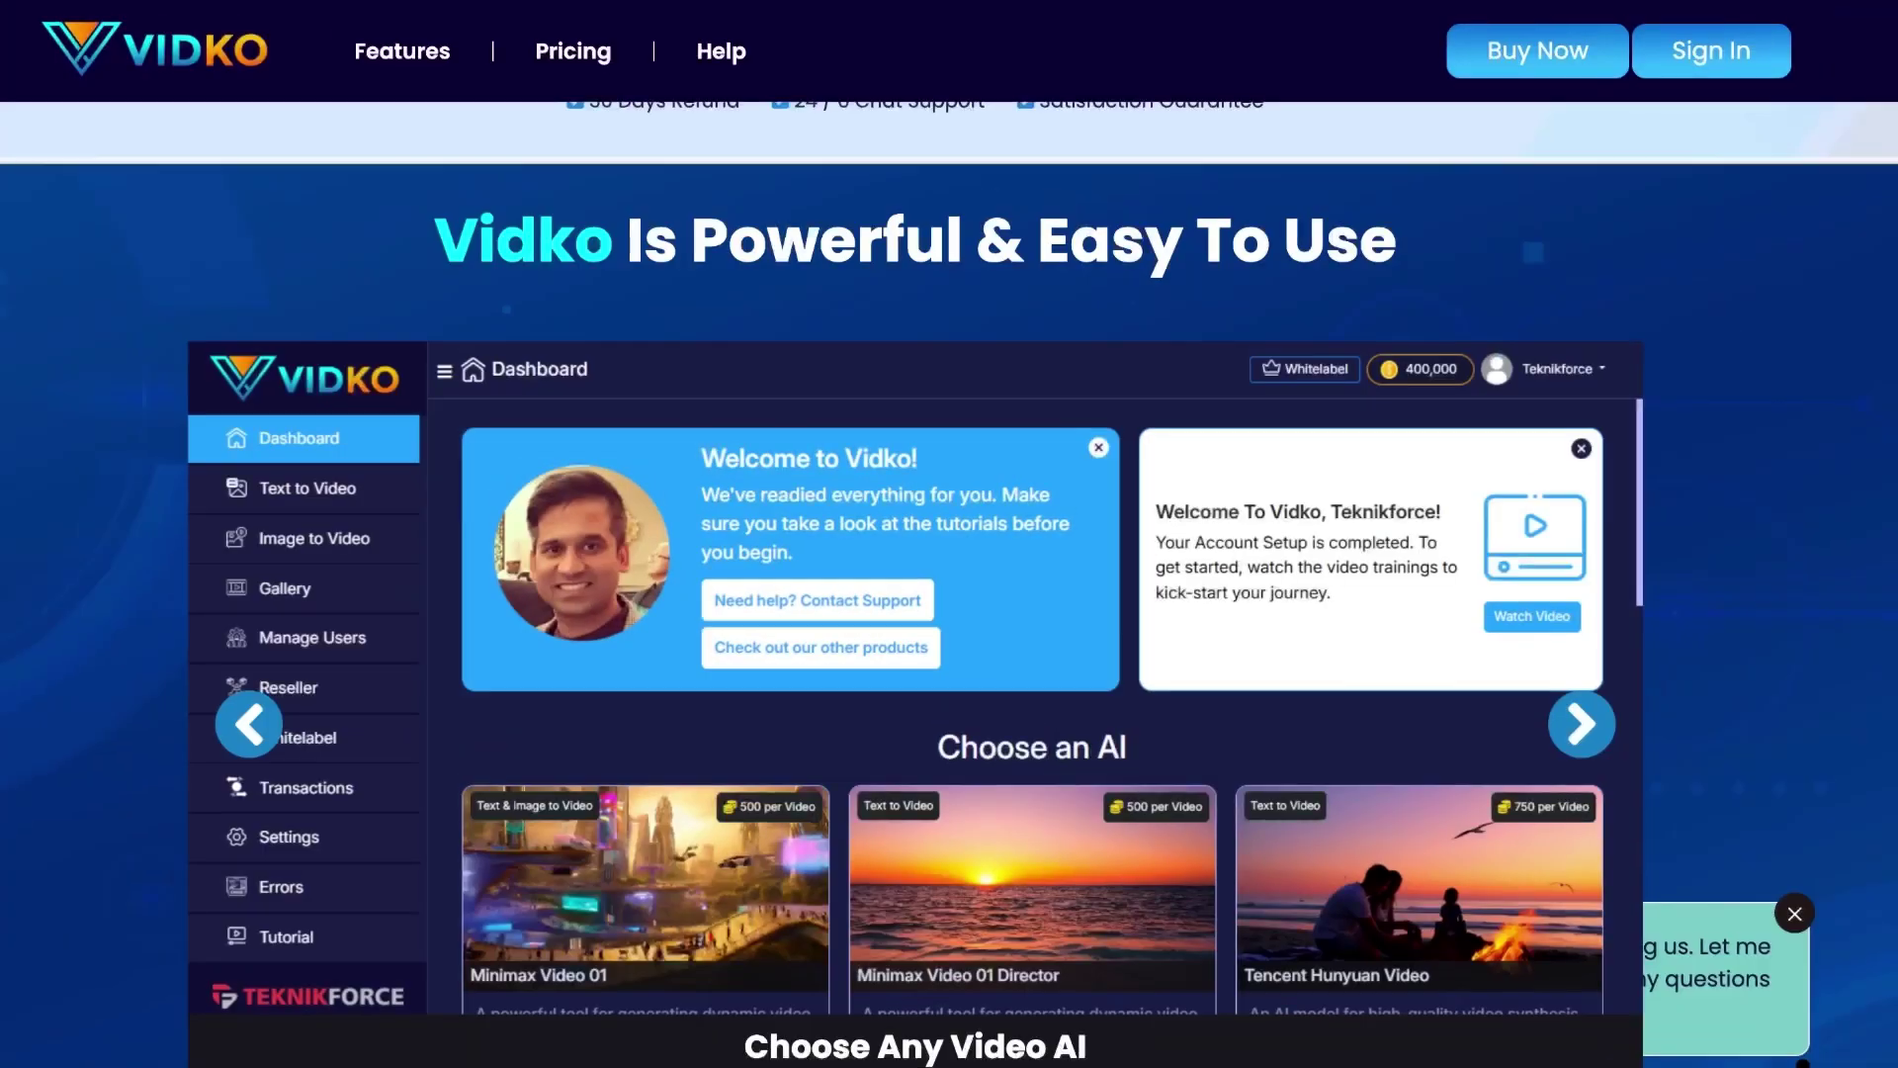
scroll(949, 584, down, 1)
scroll(949, 583, down, 1)
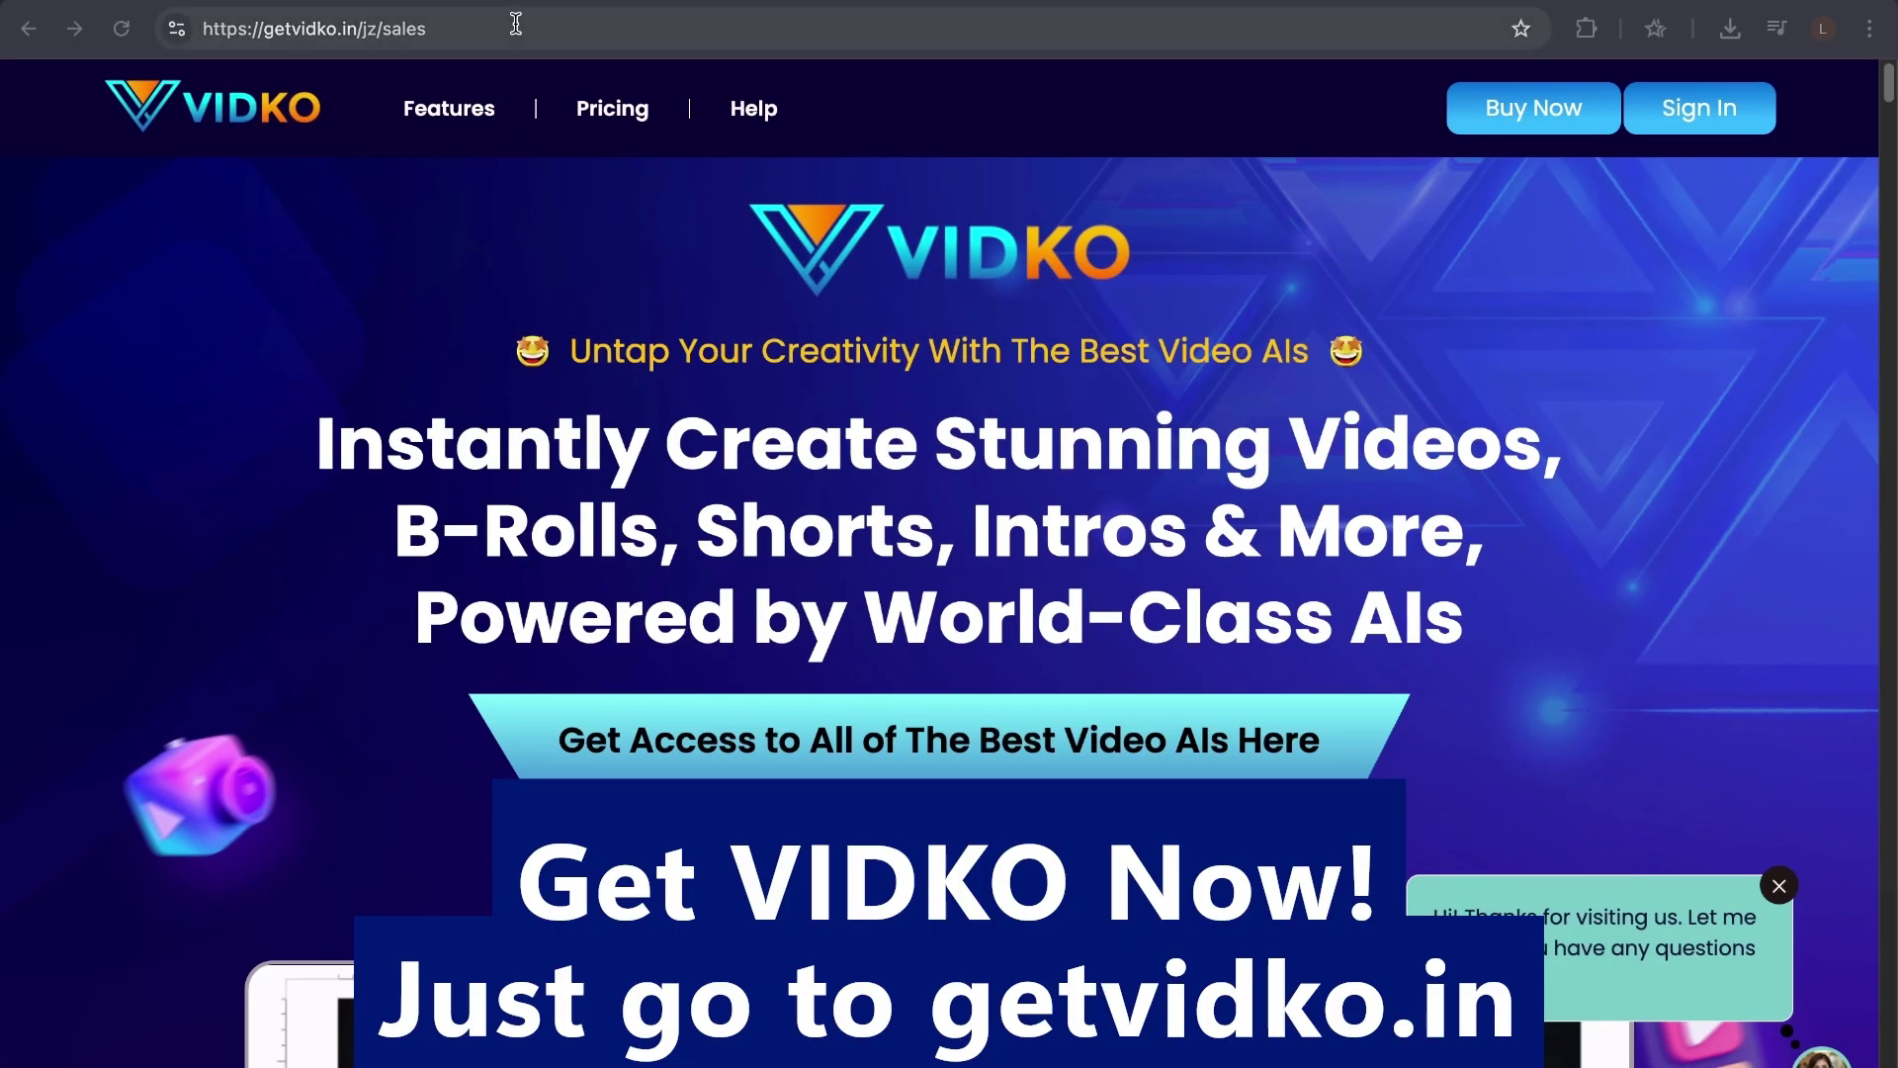
Step: Highlight the getvidko.in/jz/sales address in the browser's address bar
click(514, 29)
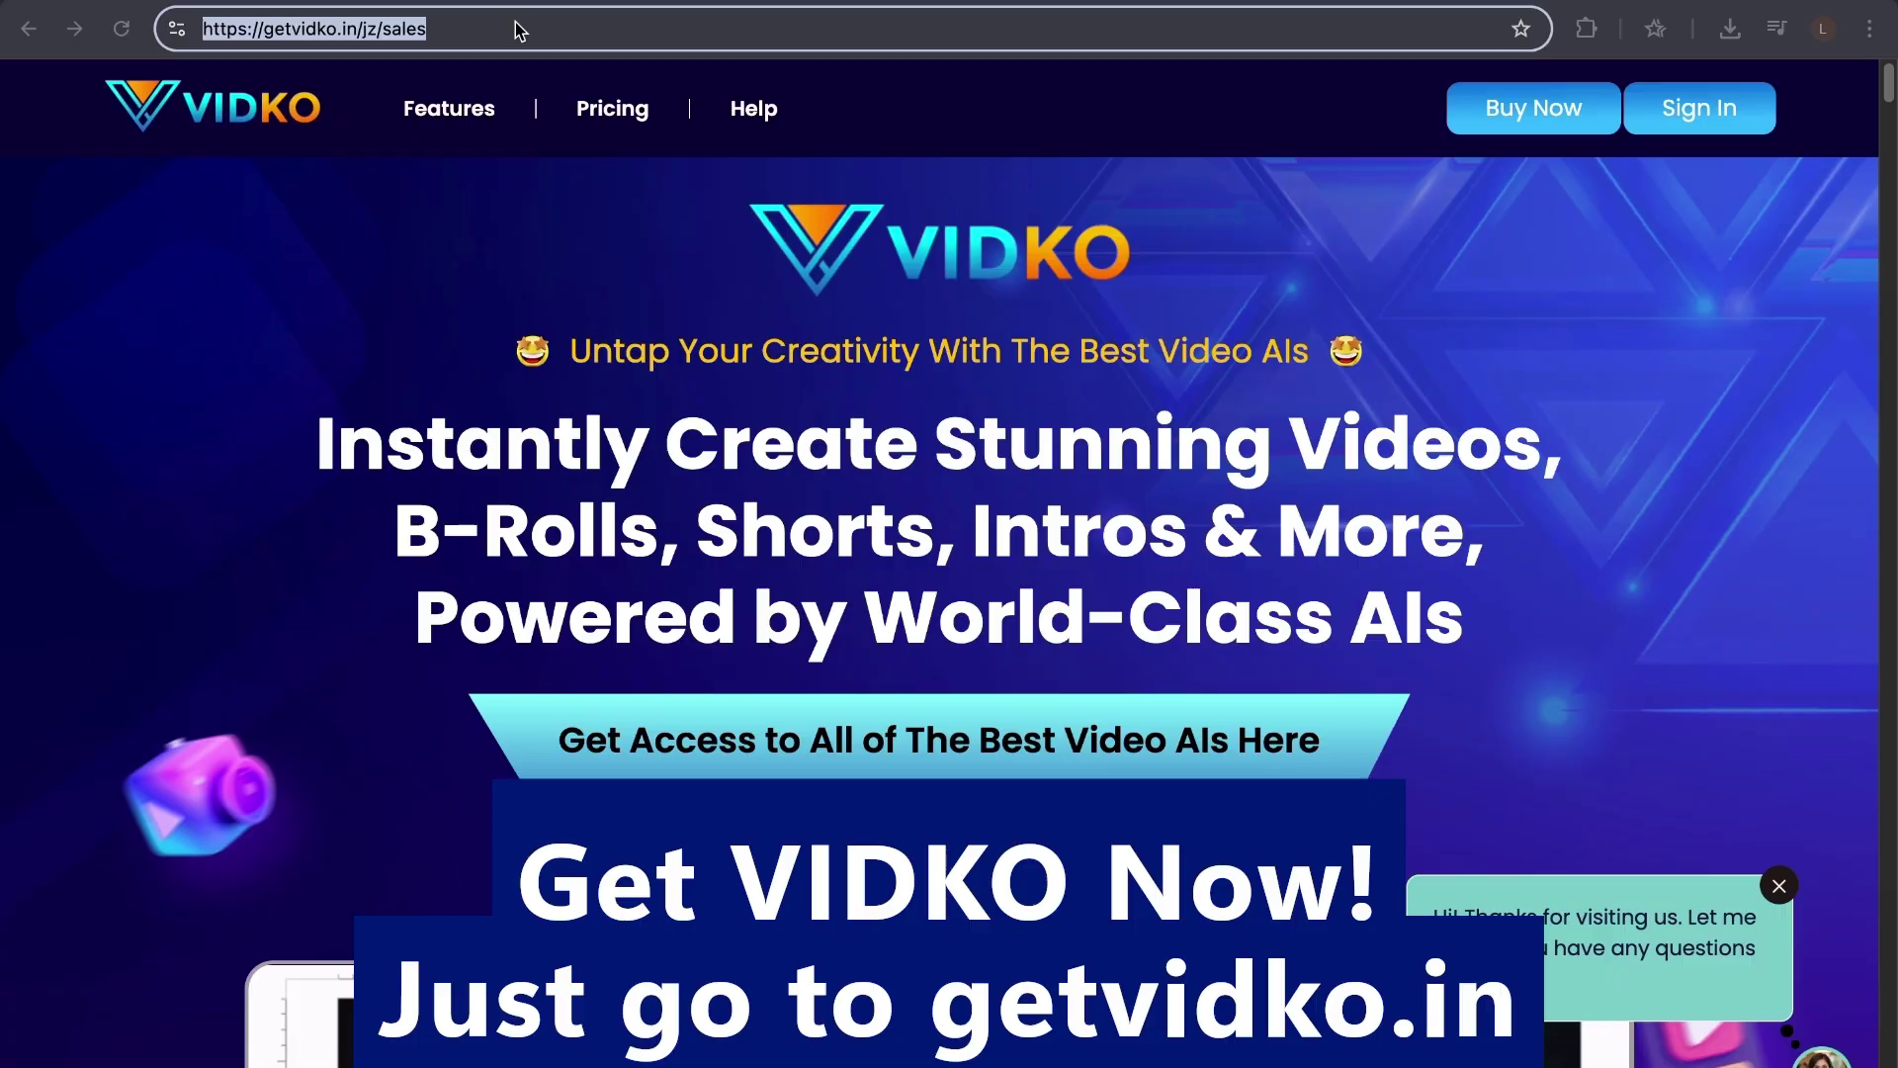